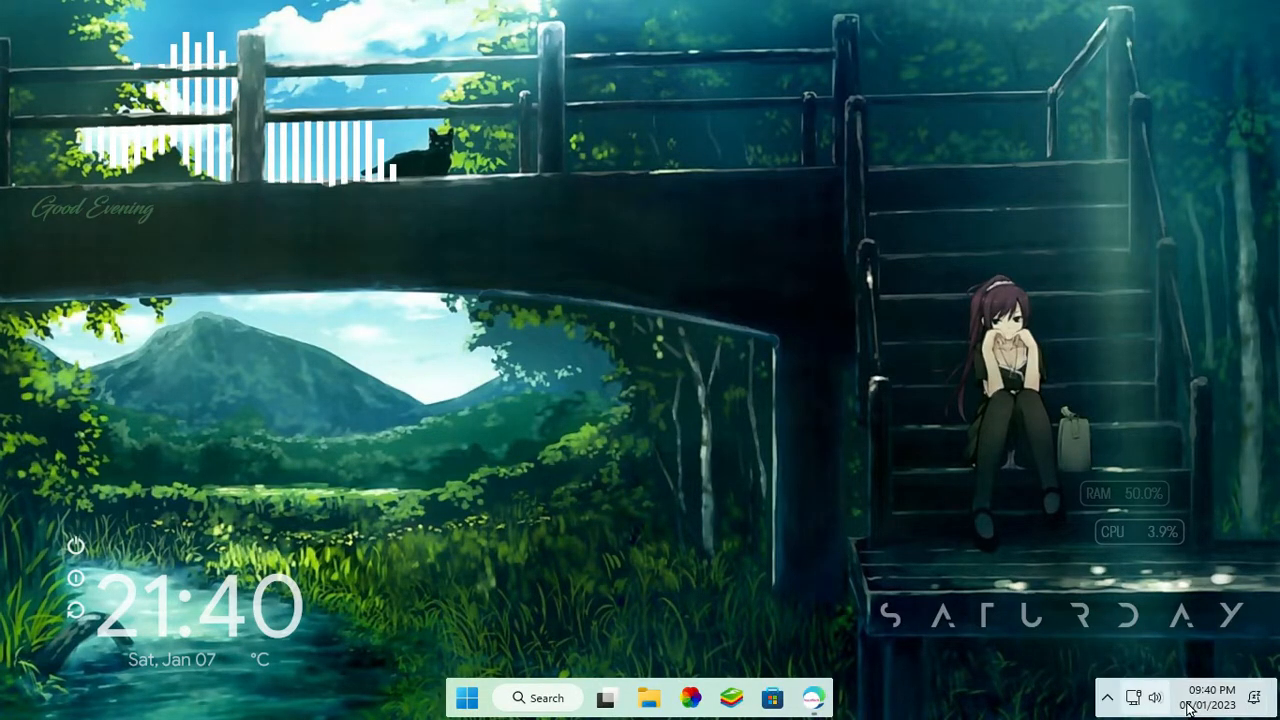
left_click(1222, 698)
left_click(1241, 77)
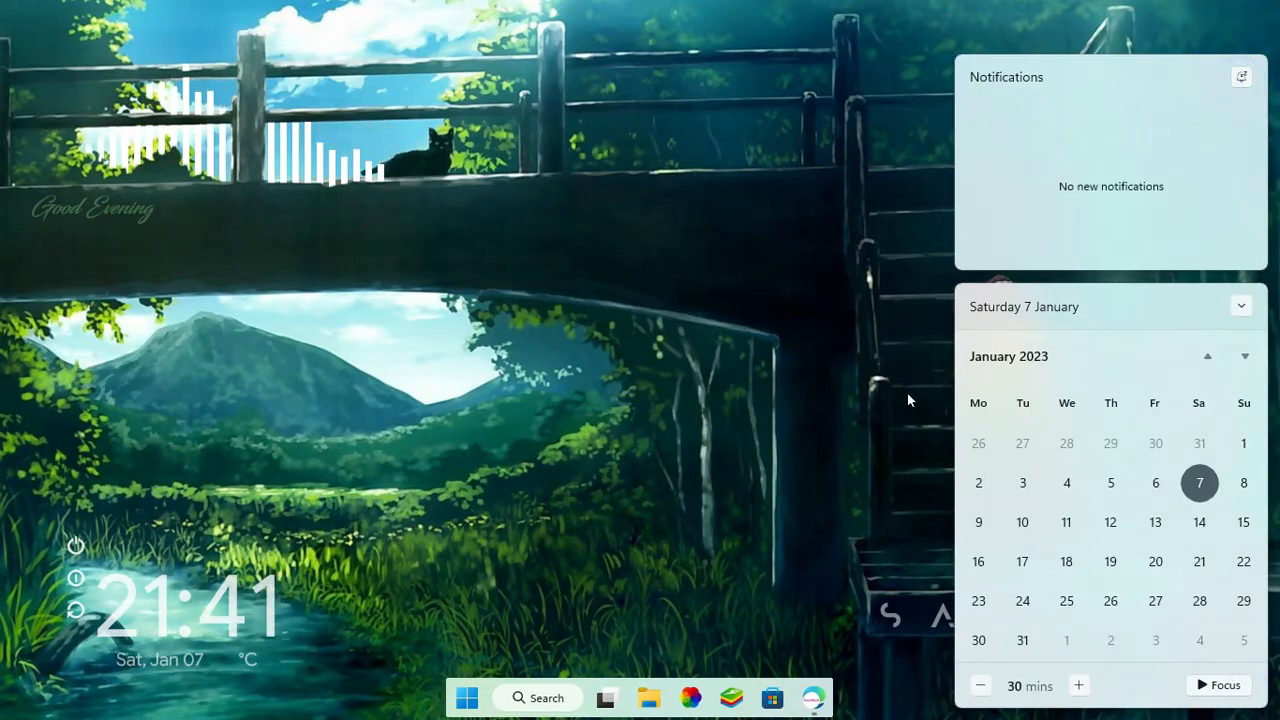
left_click(890, 396)
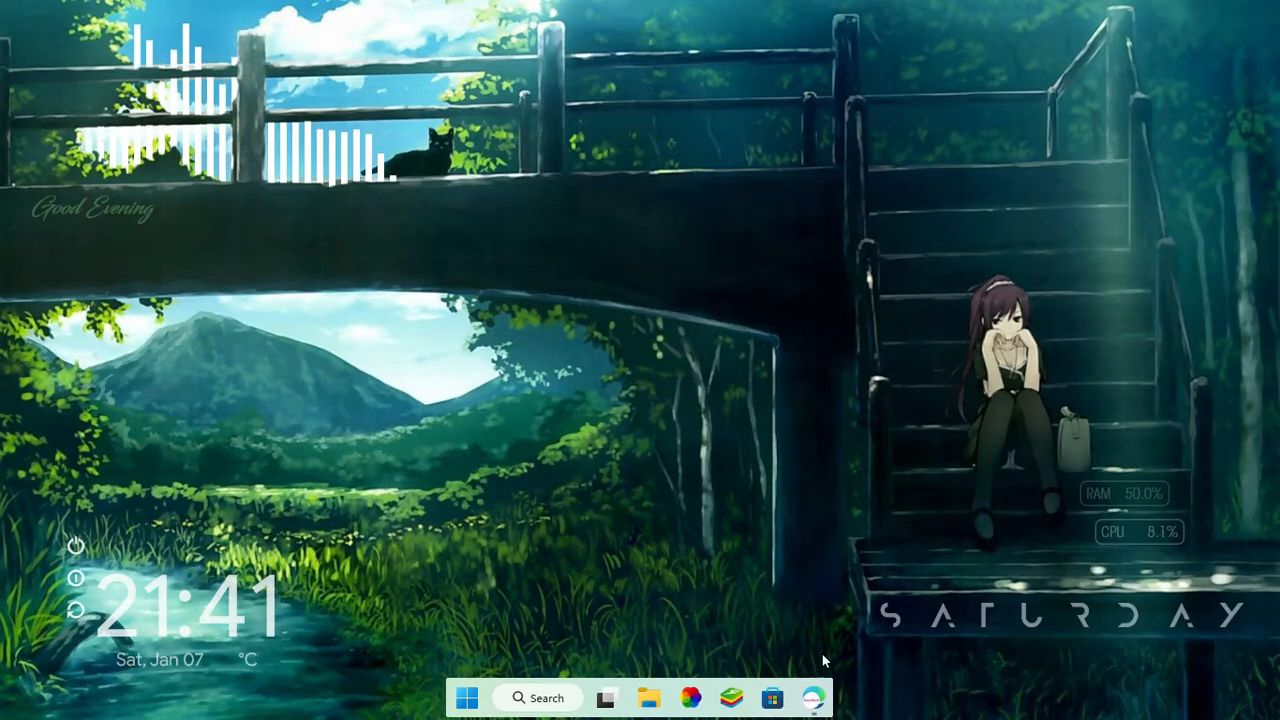
left_click(815, 697)
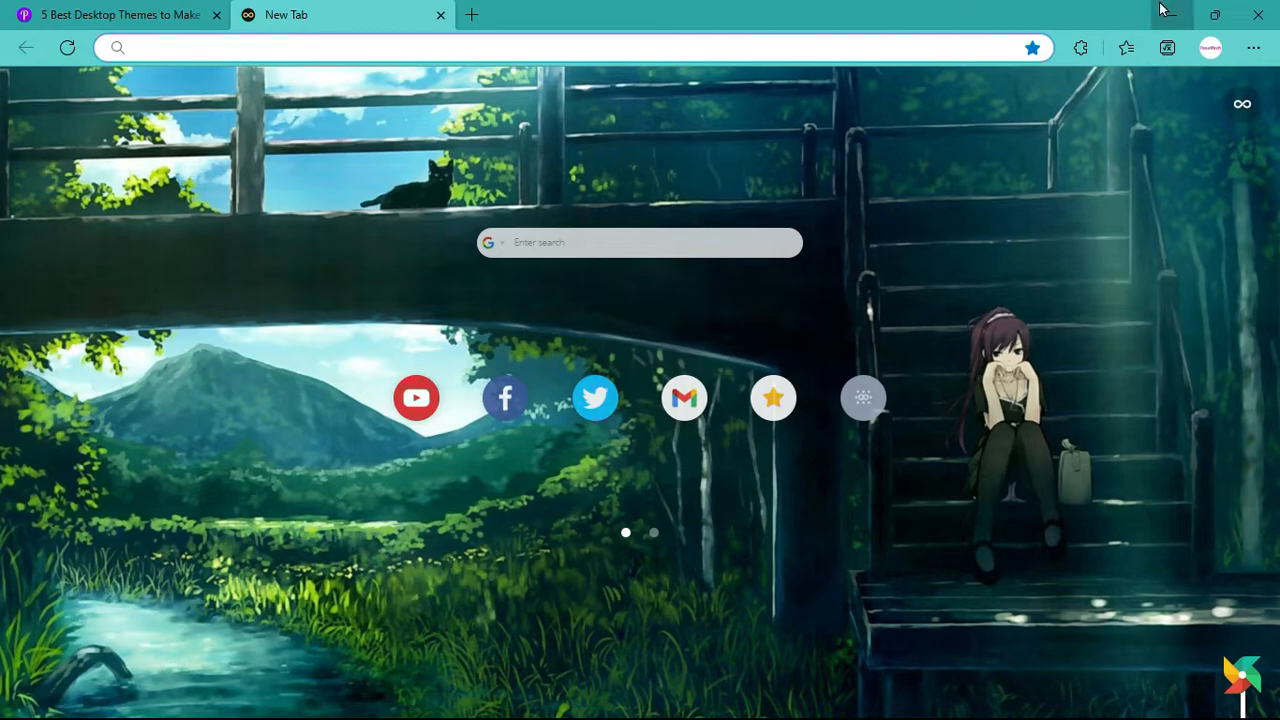
left_click(1163, 12)
left_click(727, 677)
left_click(647, 700)
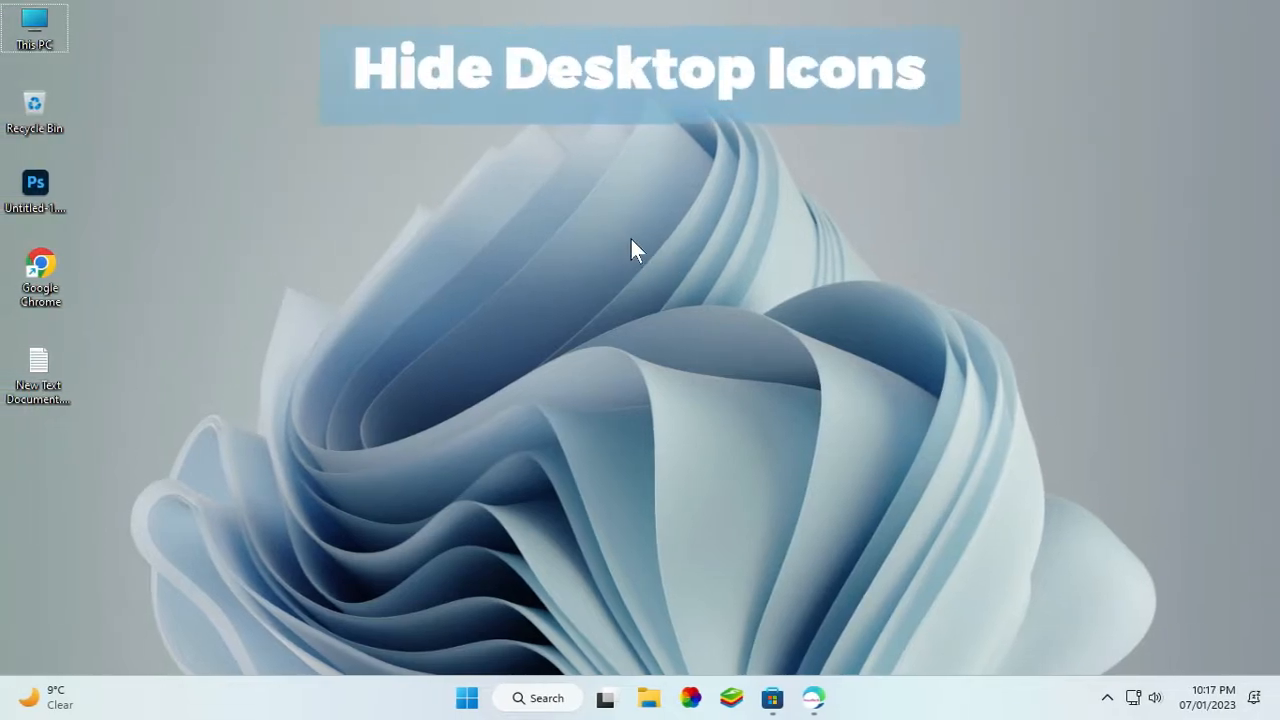
Hide all desktop icons by turning off the Show desktop icons view option
right_click(631, 239)
mouse_move(894, 268)
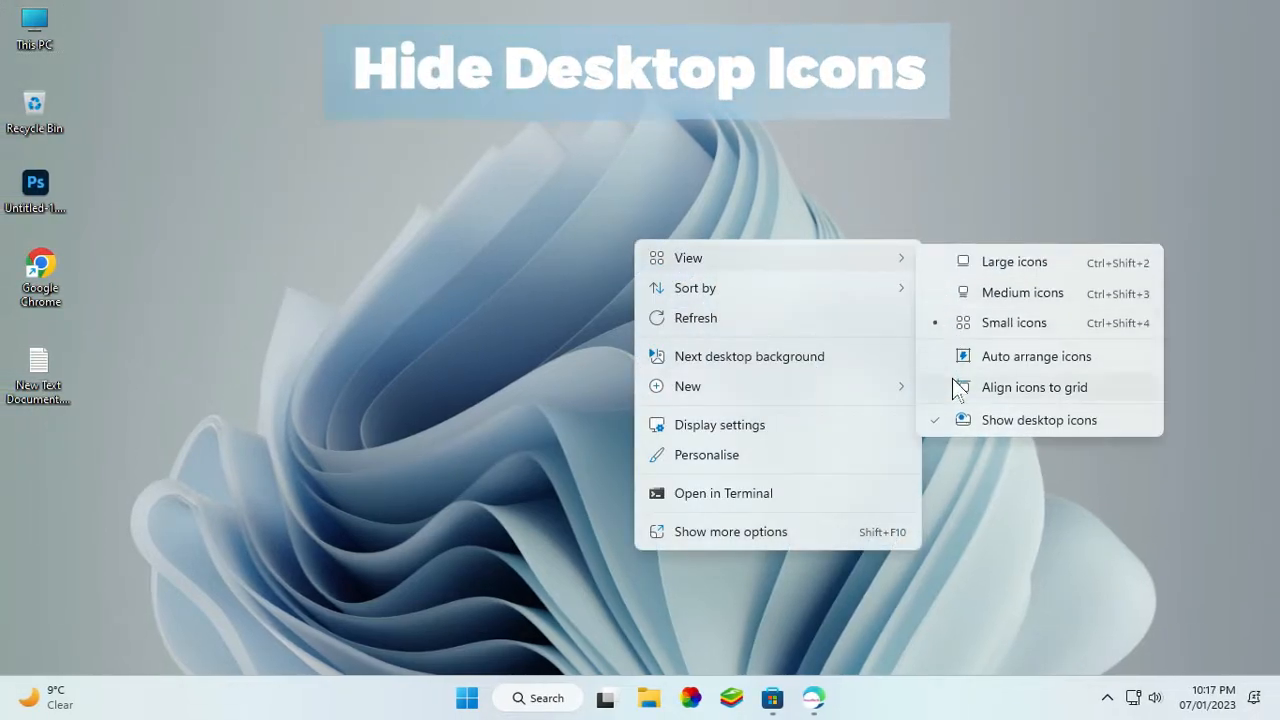
left_click(957, 420)
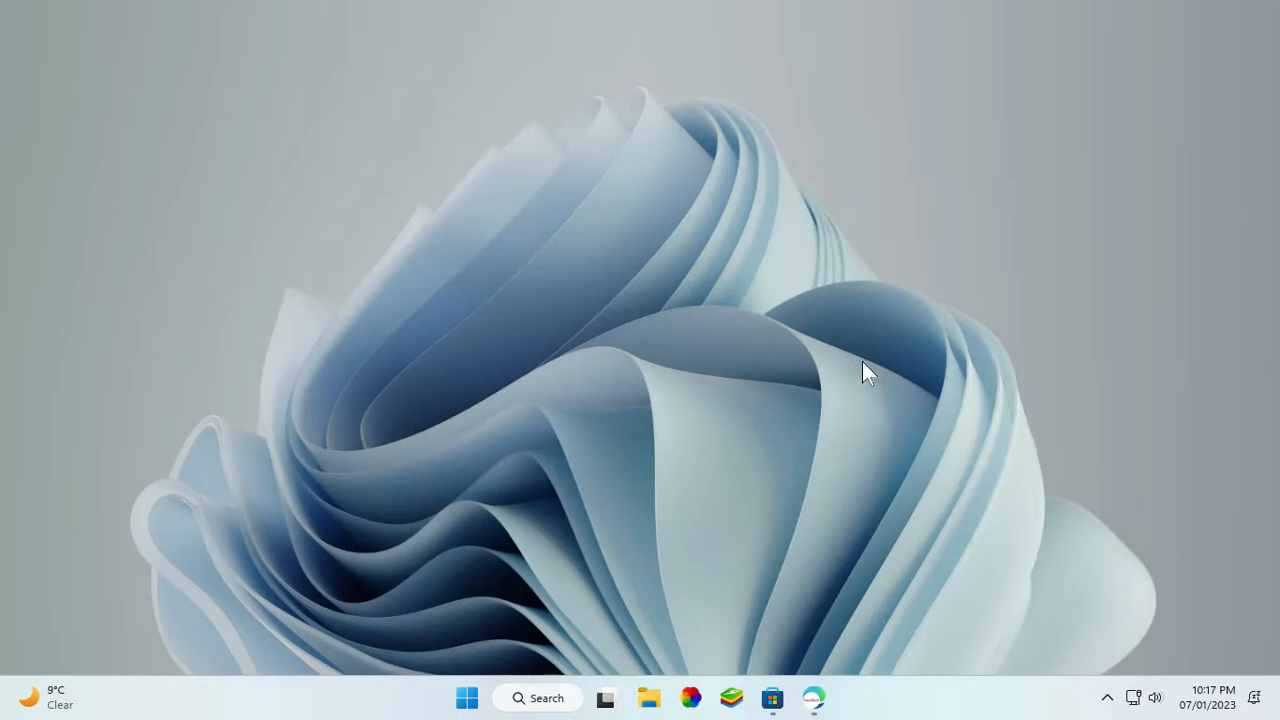
Switch to the browser and review the Nature Theme (Anime) section and its download requirements in the desktop themes article
left_click(814, 700)
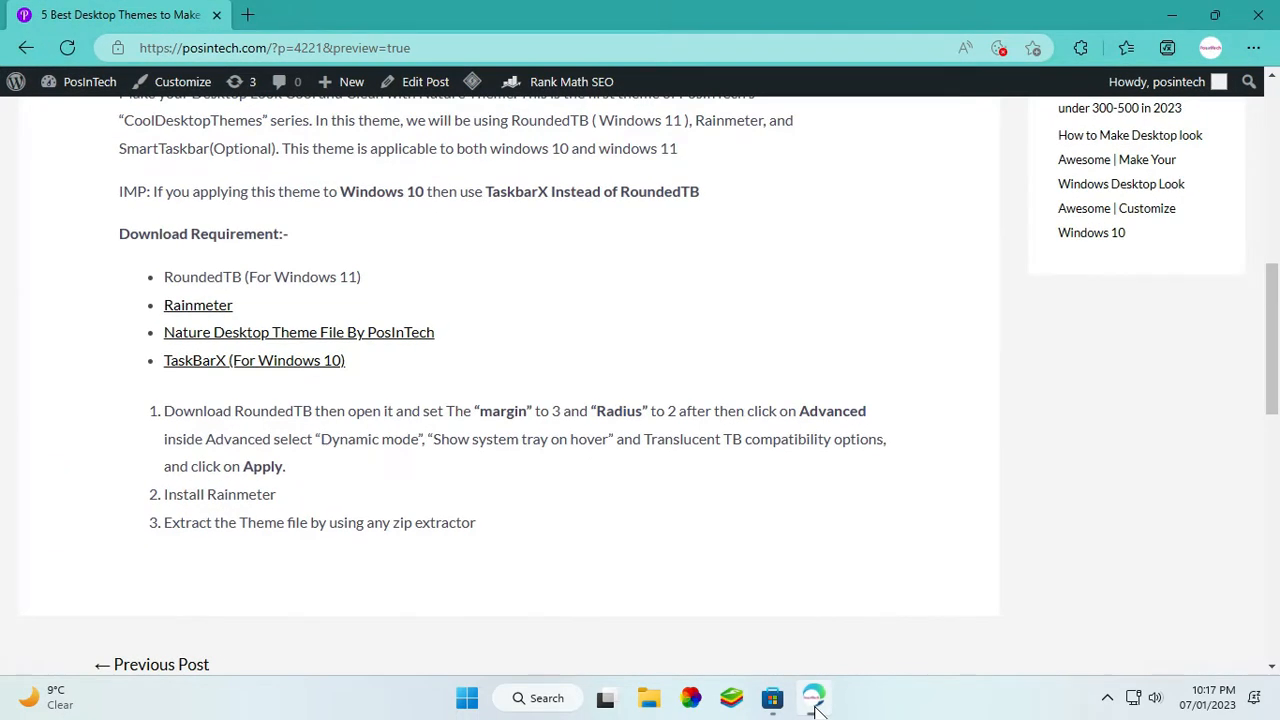
scroll(766, 614, "up", 10)
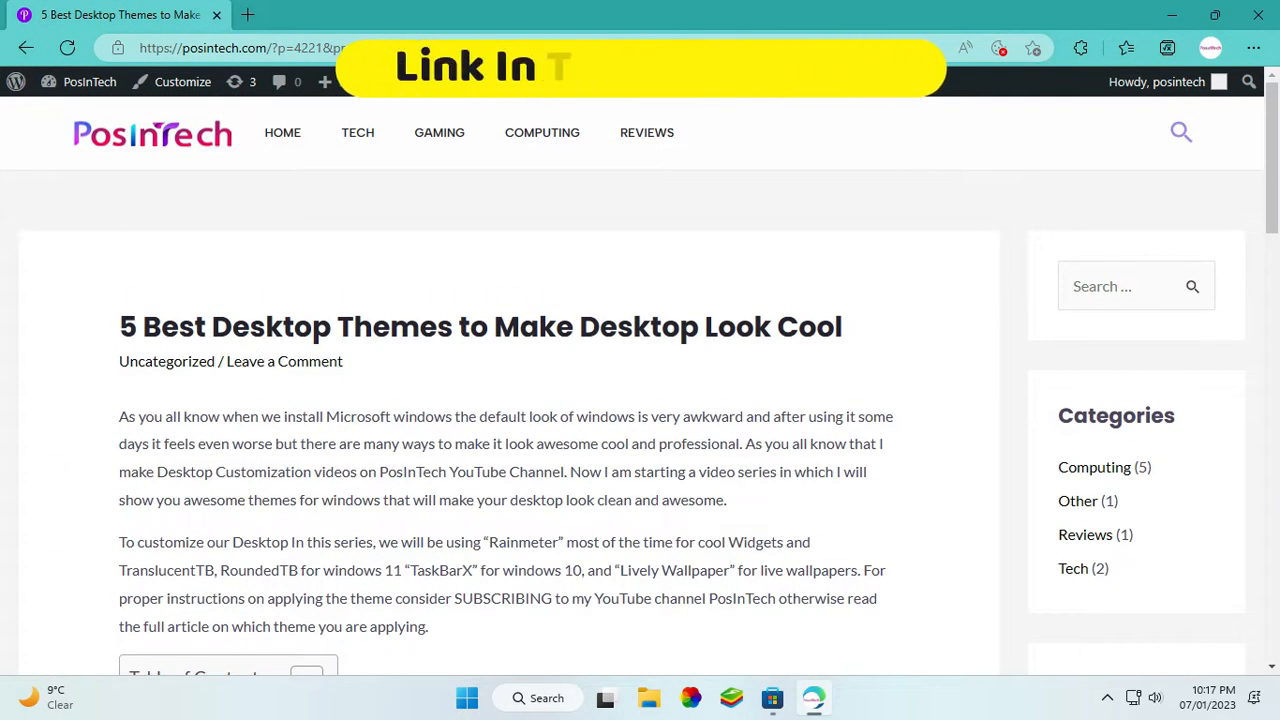
scroll(640, 380, "down", 5)
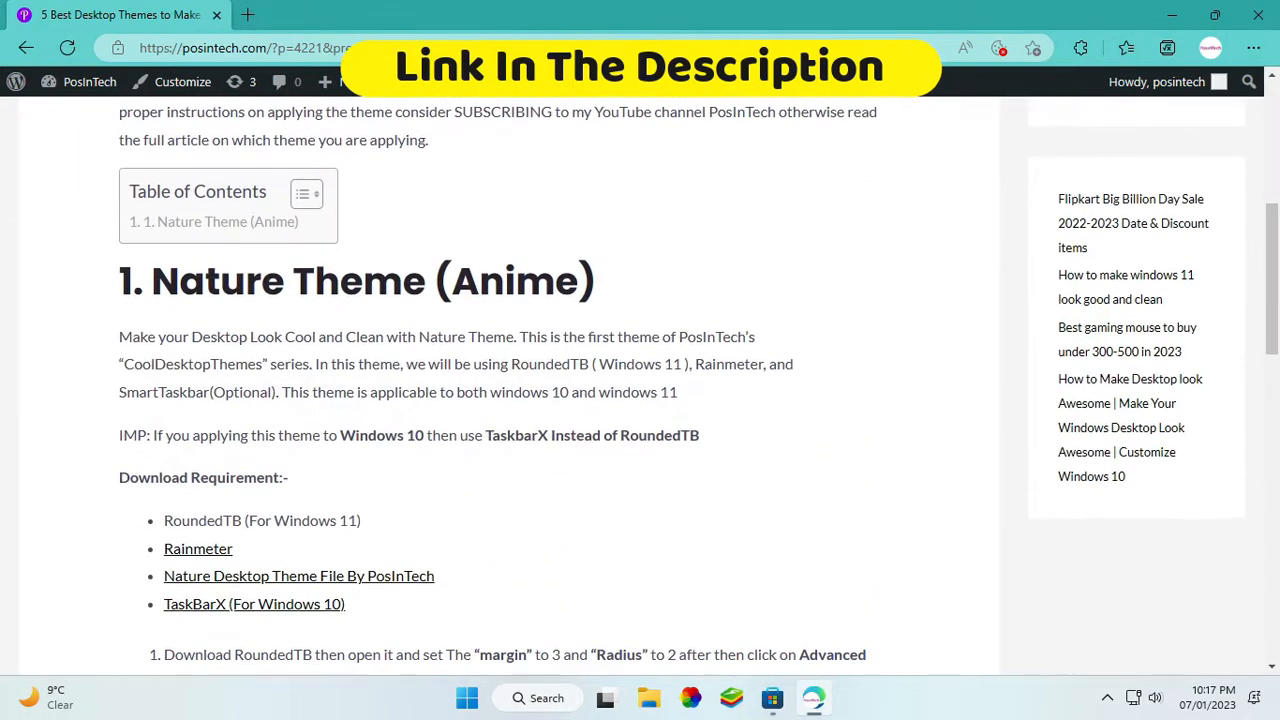
left_click_drag(113, 275, 606, 283)
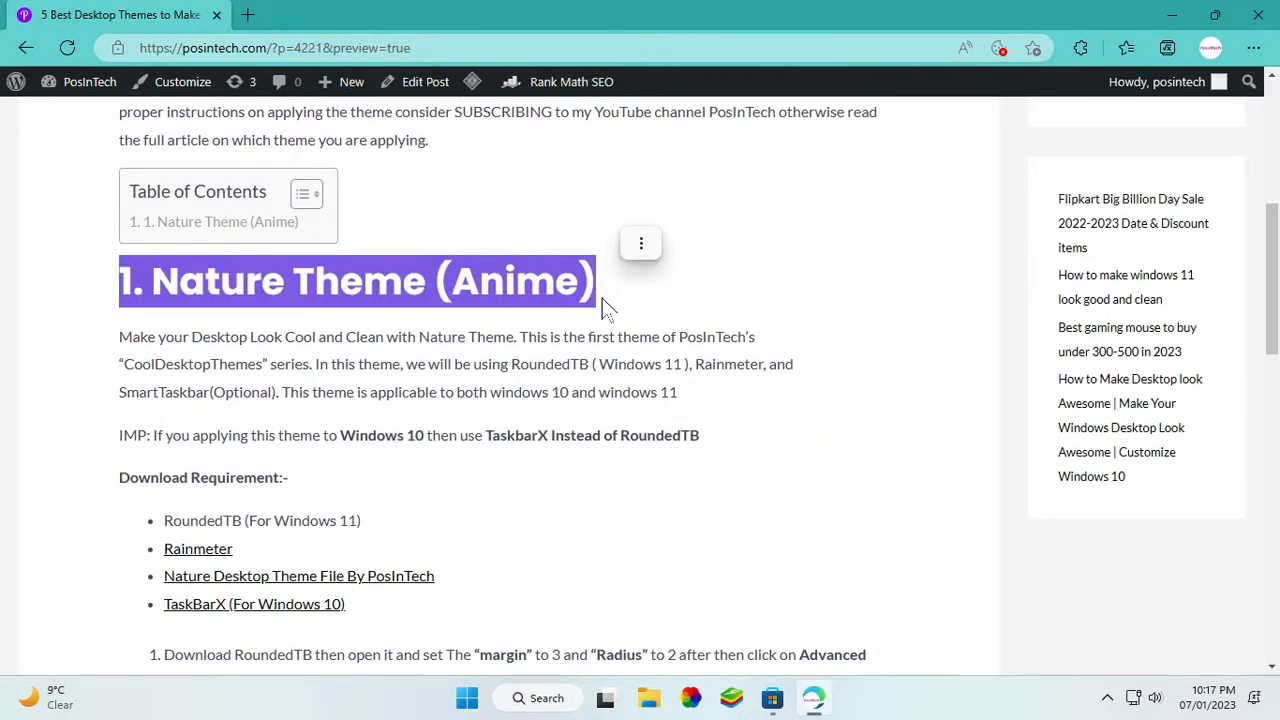
left_click(590, 330)
scroll(590, 330, "down", 3)
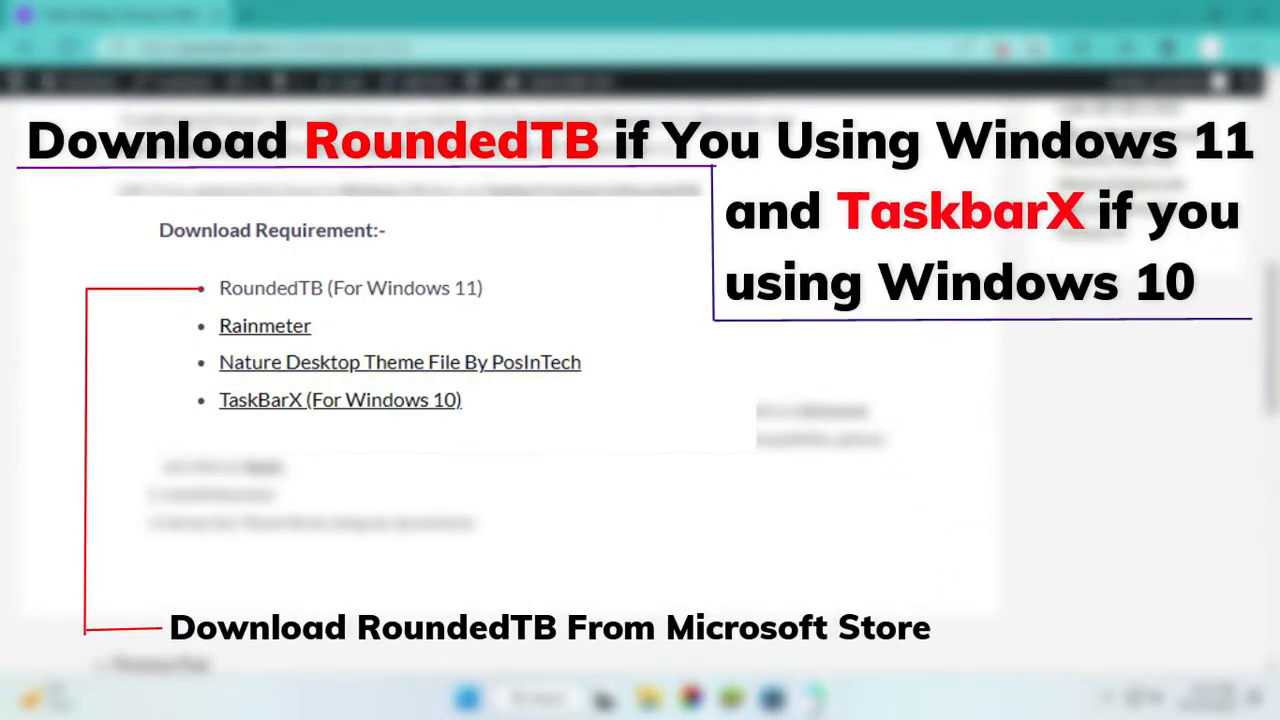
left_click_drag(216, 296, 328, 296)
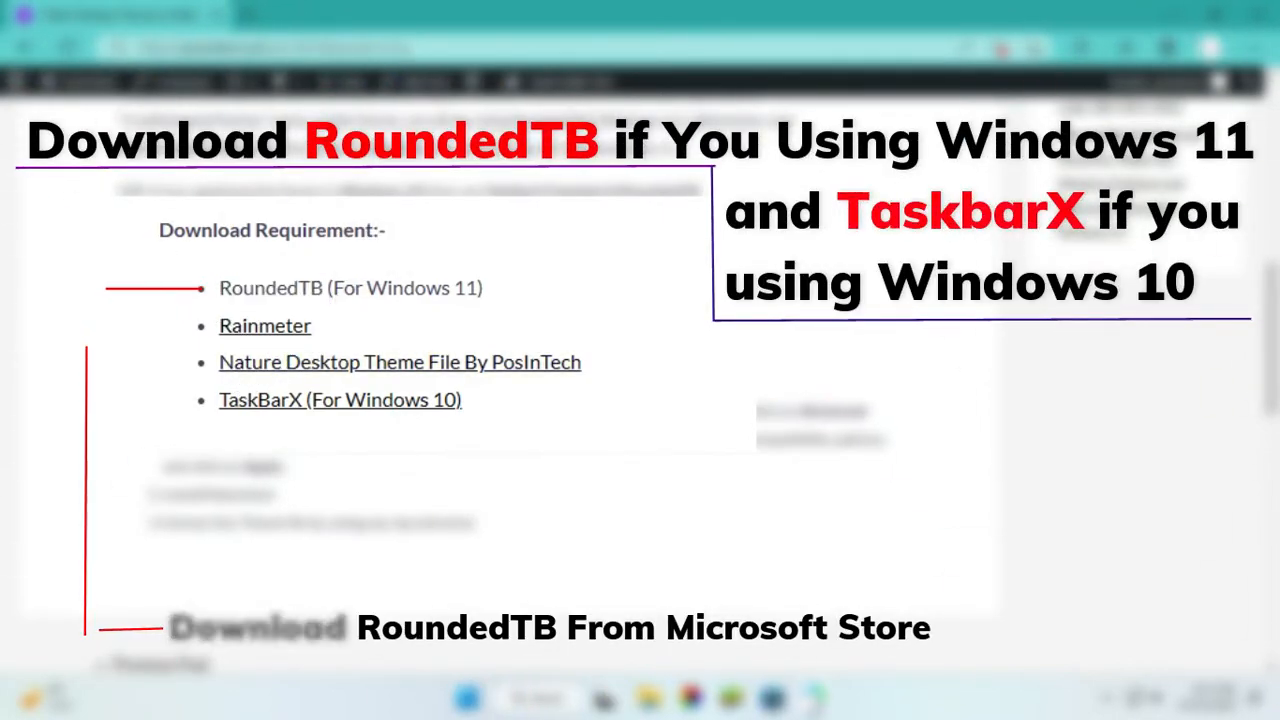
left_click(368, 312)
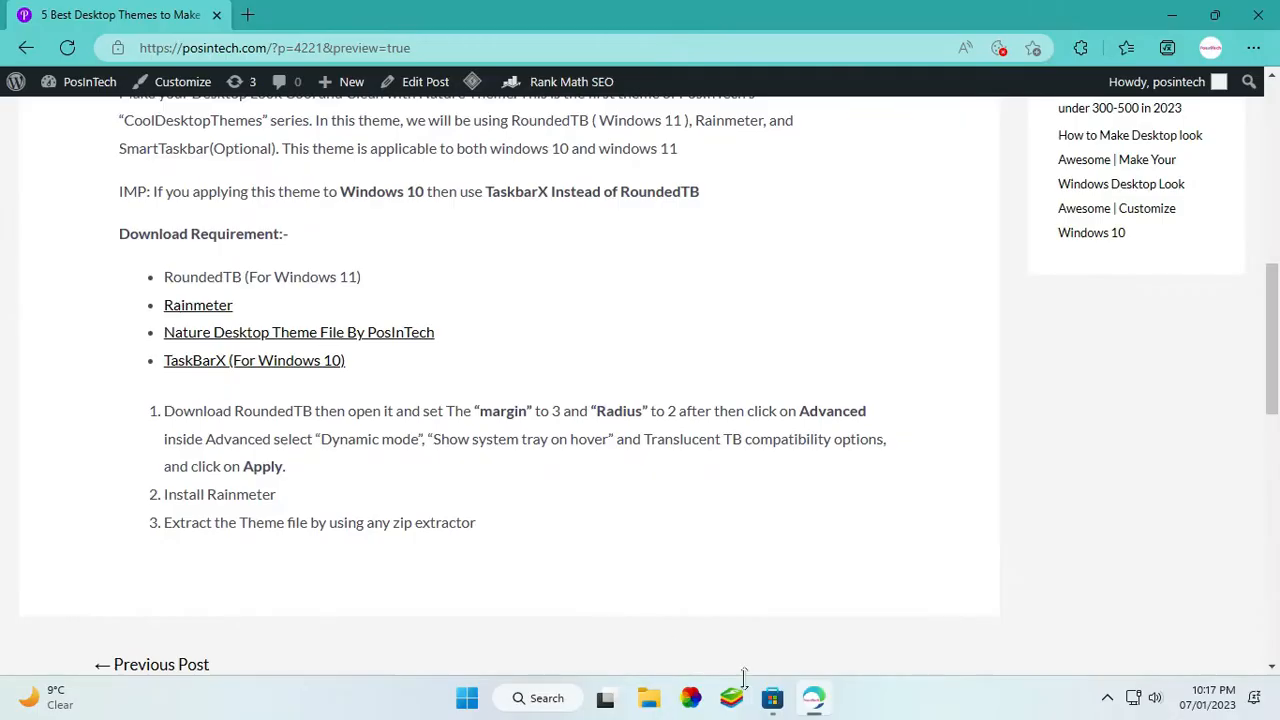
Switch to Microsoft Store, install RoundedTB, and close the store
left_click(773, 700)
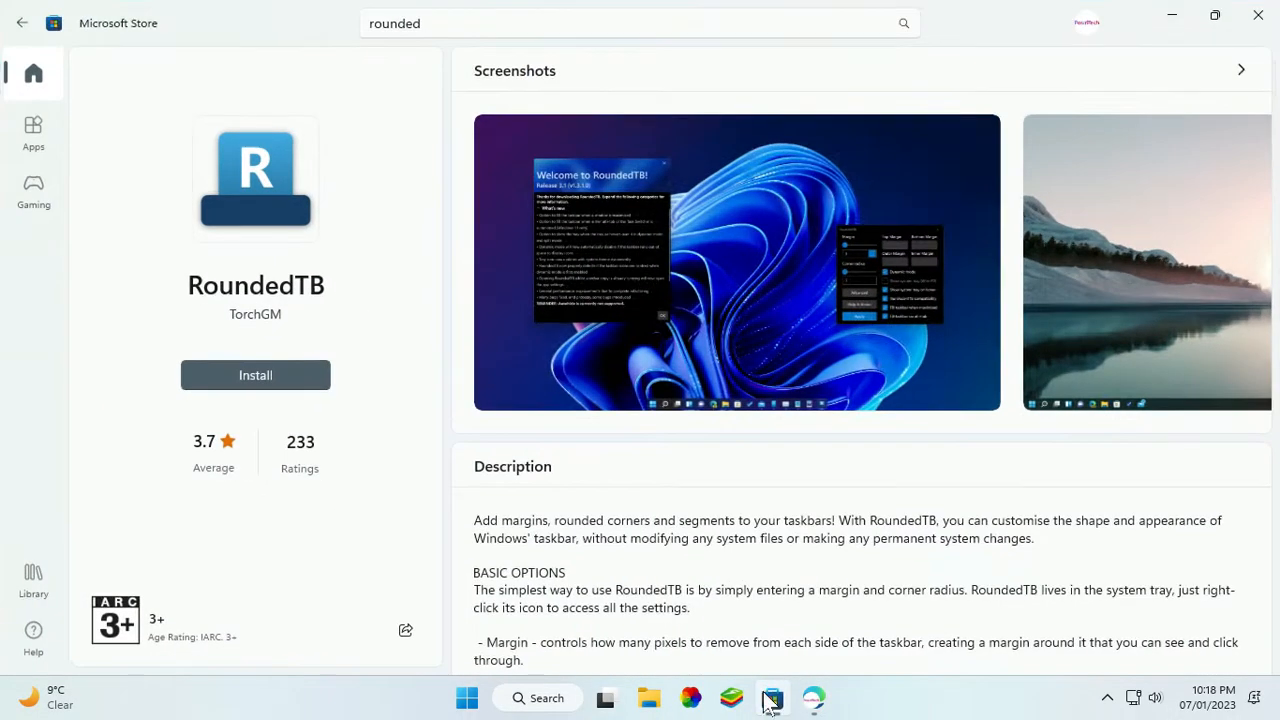
left_click(286, 377)
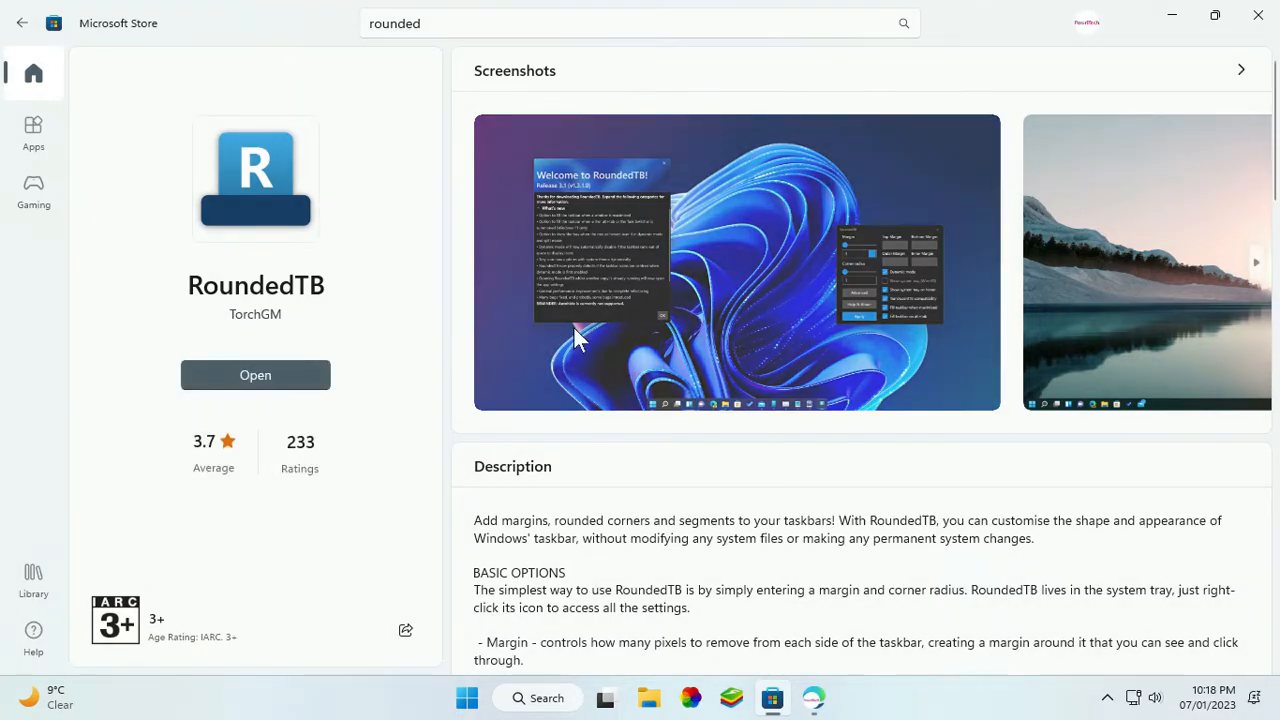
left_click(1258, 15)
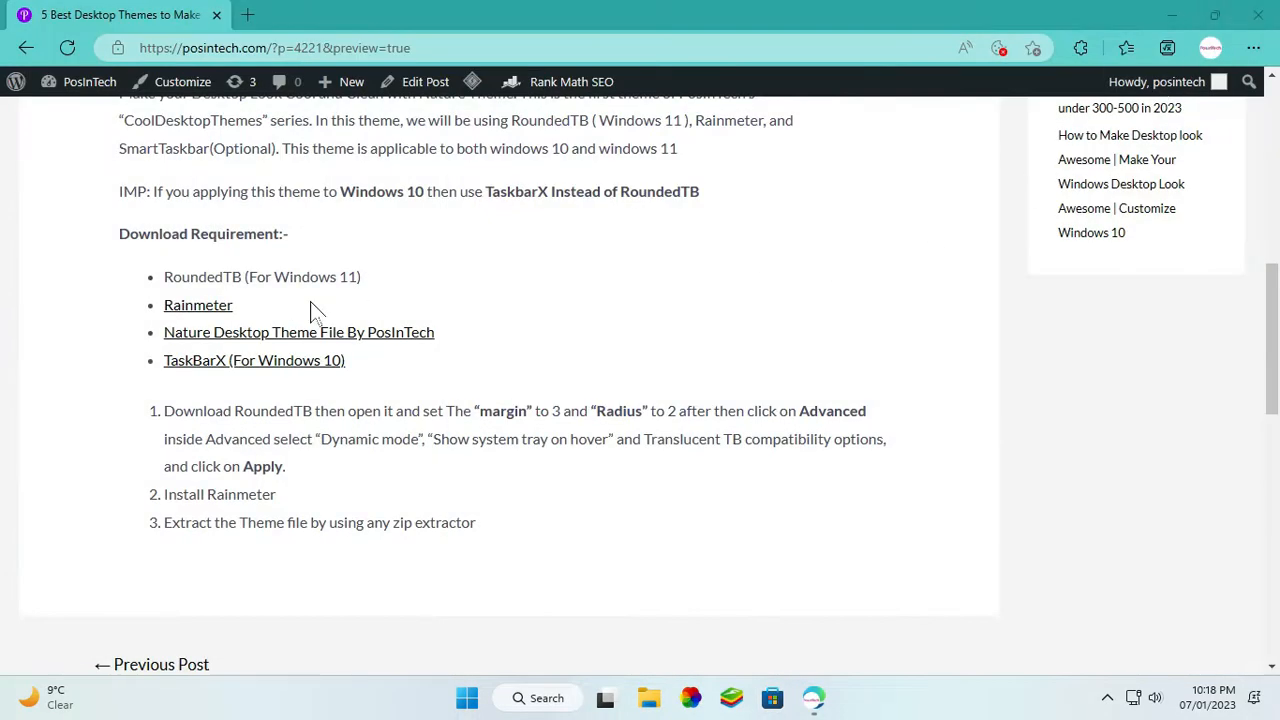
Download the Rainmeter installer through the article's Rainmeter link and close the download page
left_click(207, 310)
left_click(631, 625)
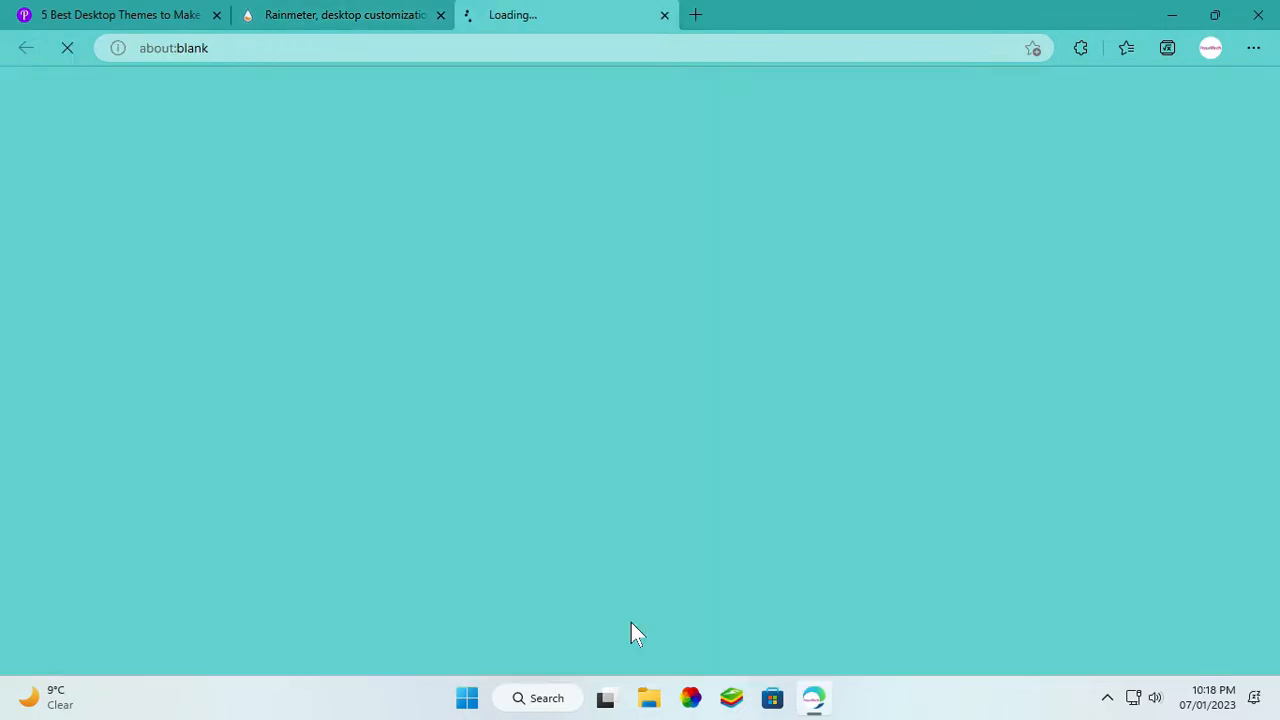
left_click(440, 15)
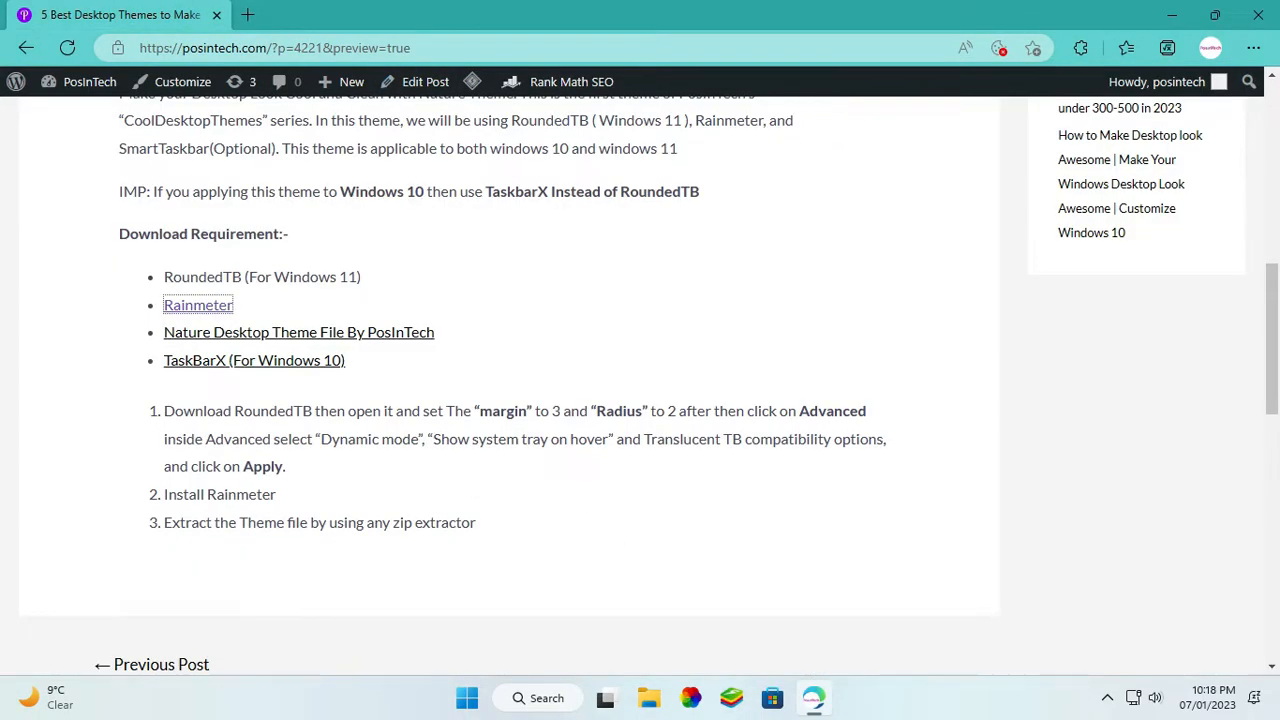
Get the Nature Theme By PosInTech zip from the article's DropGalaxy link using the free download, and close that page
left_click(280, 342)
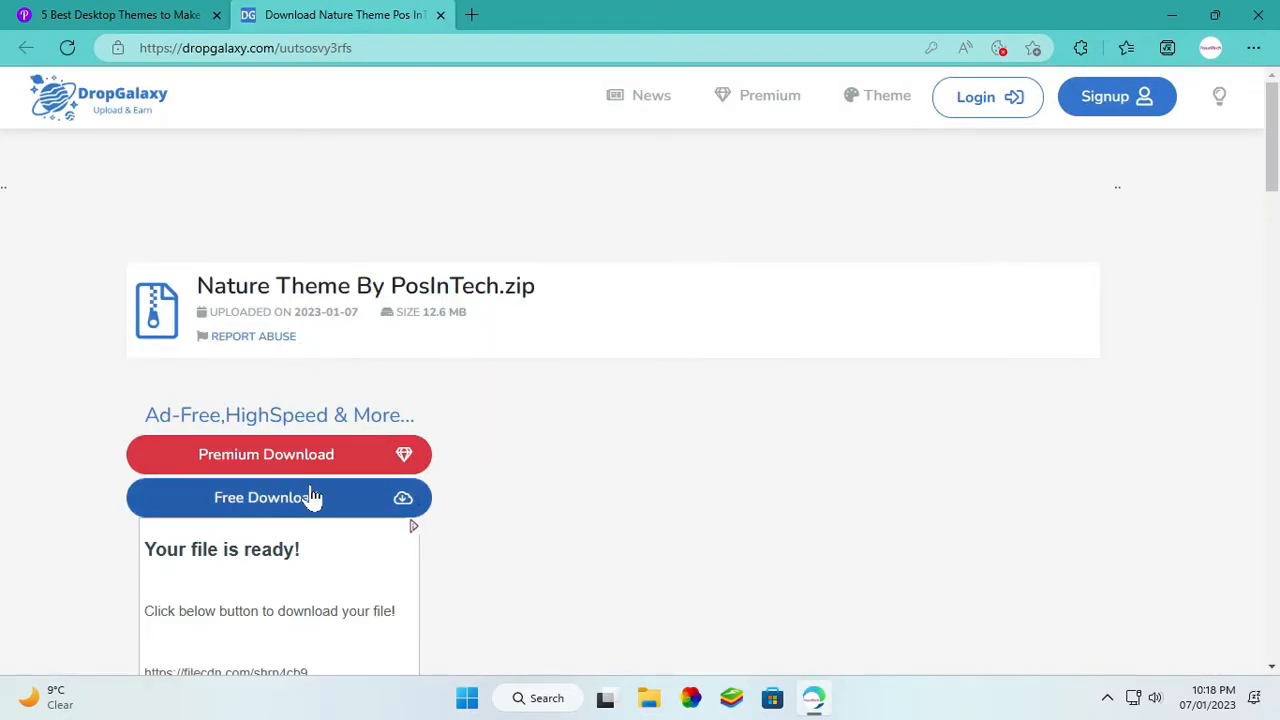
left_click(312, 497)
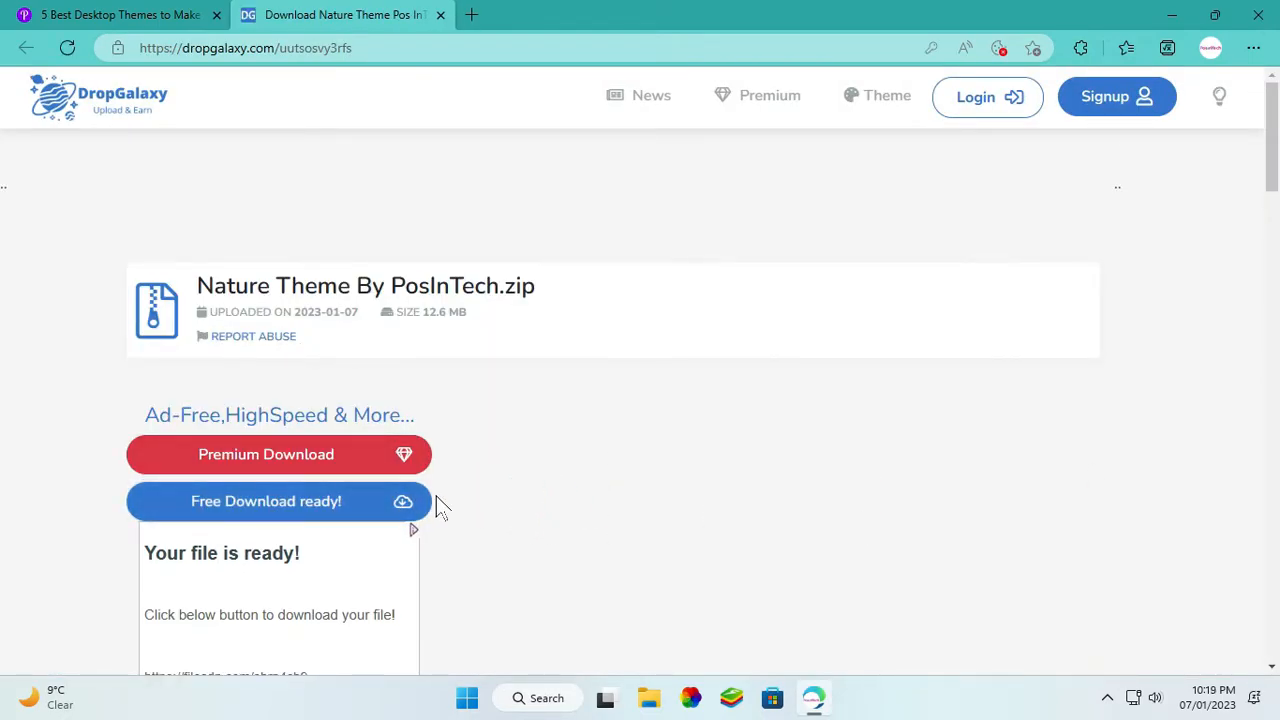
left_click(368, 510)
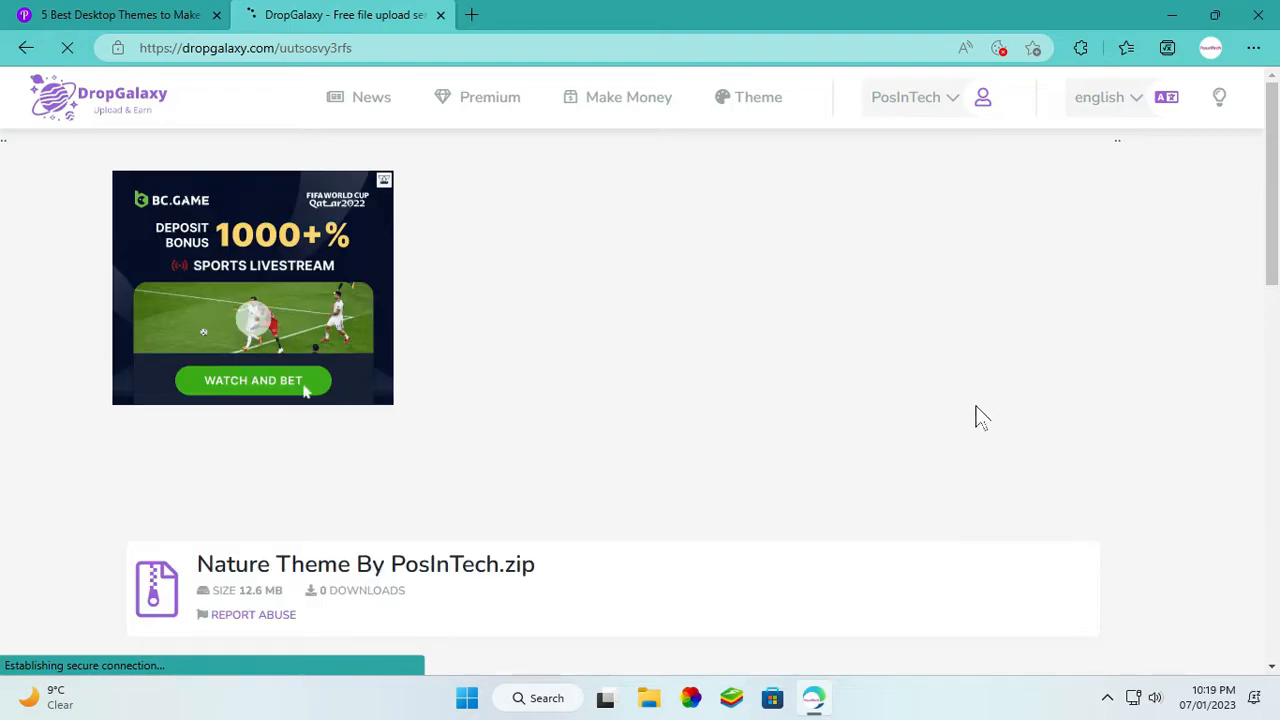
scroll(934, 423, "down", 5)
scroll(937, 423, "down", 1)
scroll(937, 423, "down", 3)
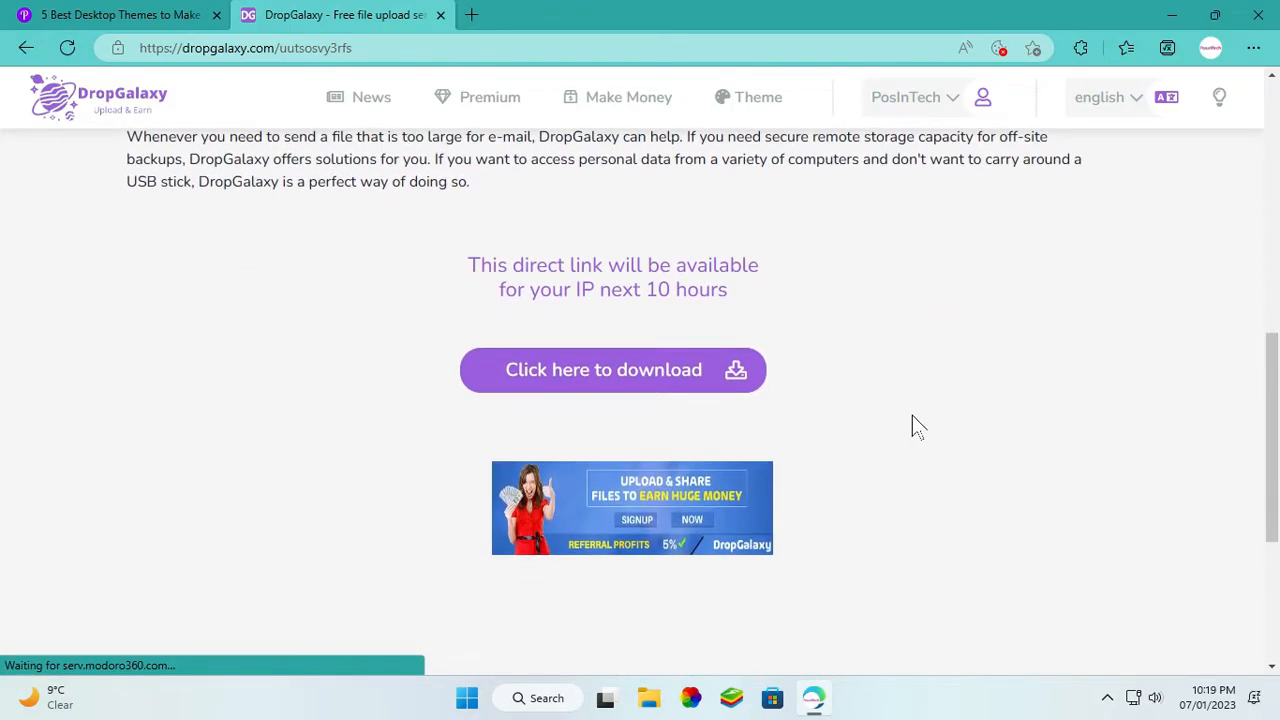
left_click(665, 372)
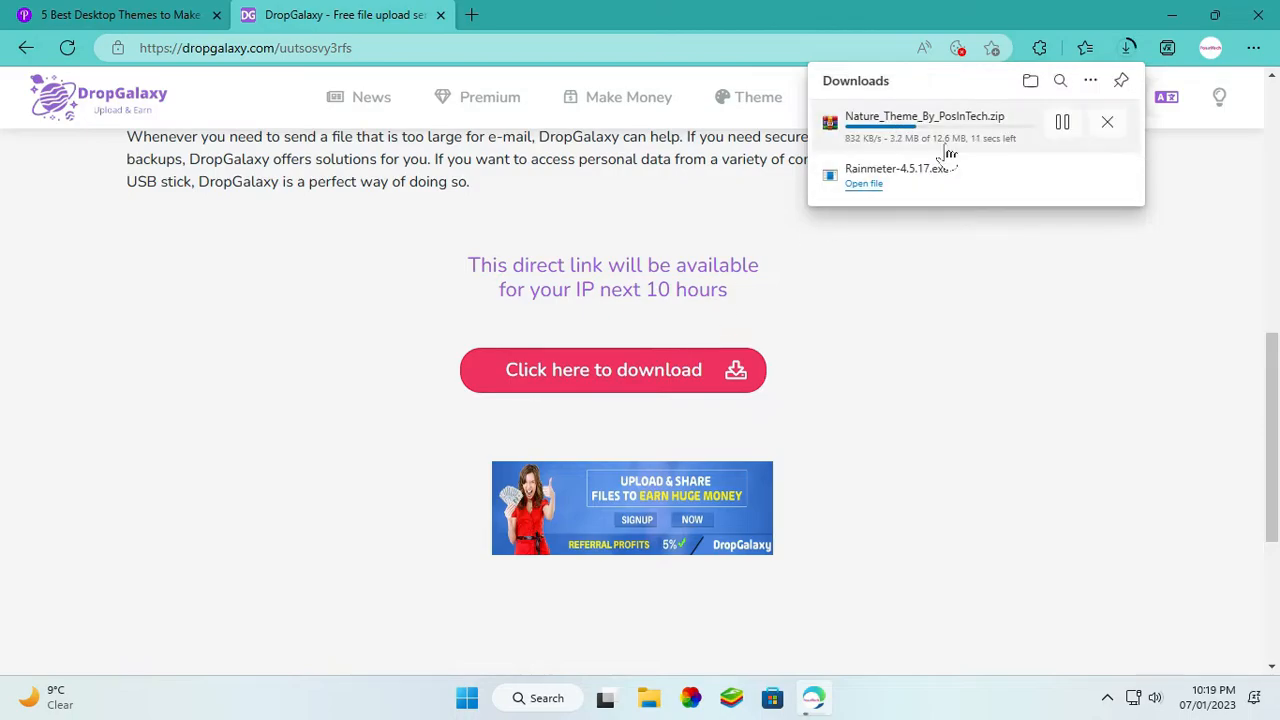
left_click(441, 16)
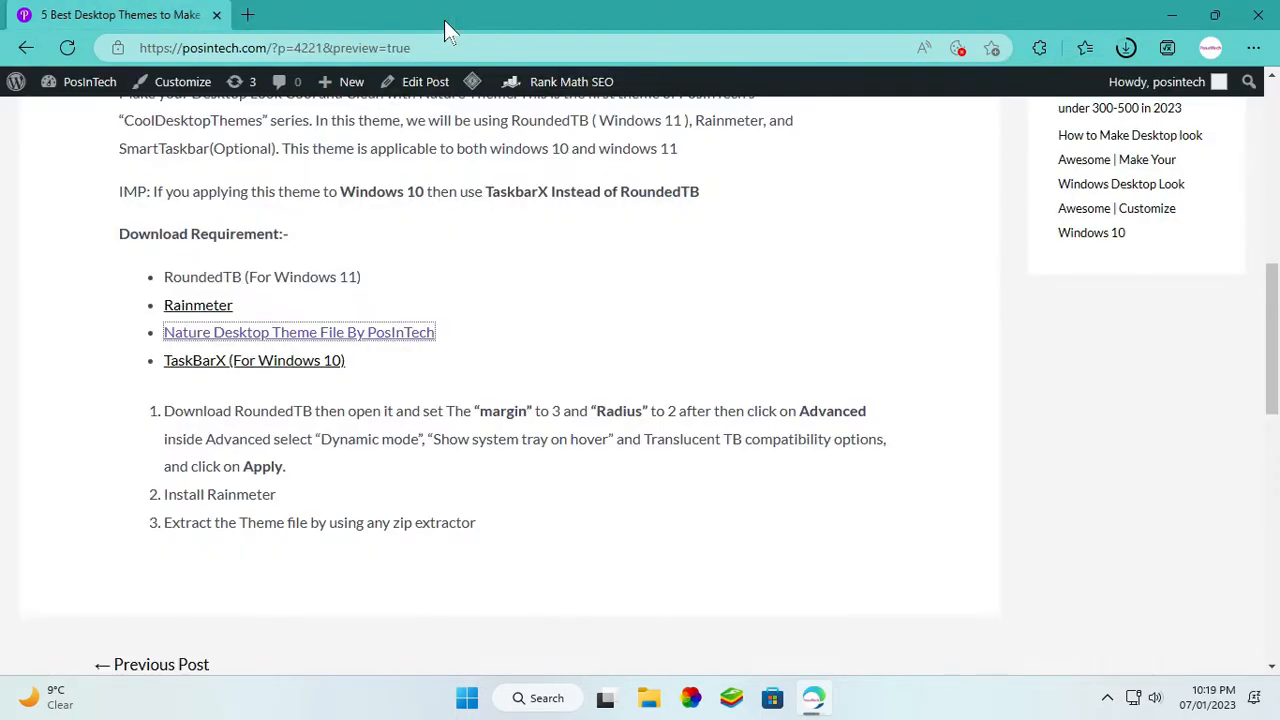
left_click_drag(160, 372, 230, 385)
left_click(388, 386)
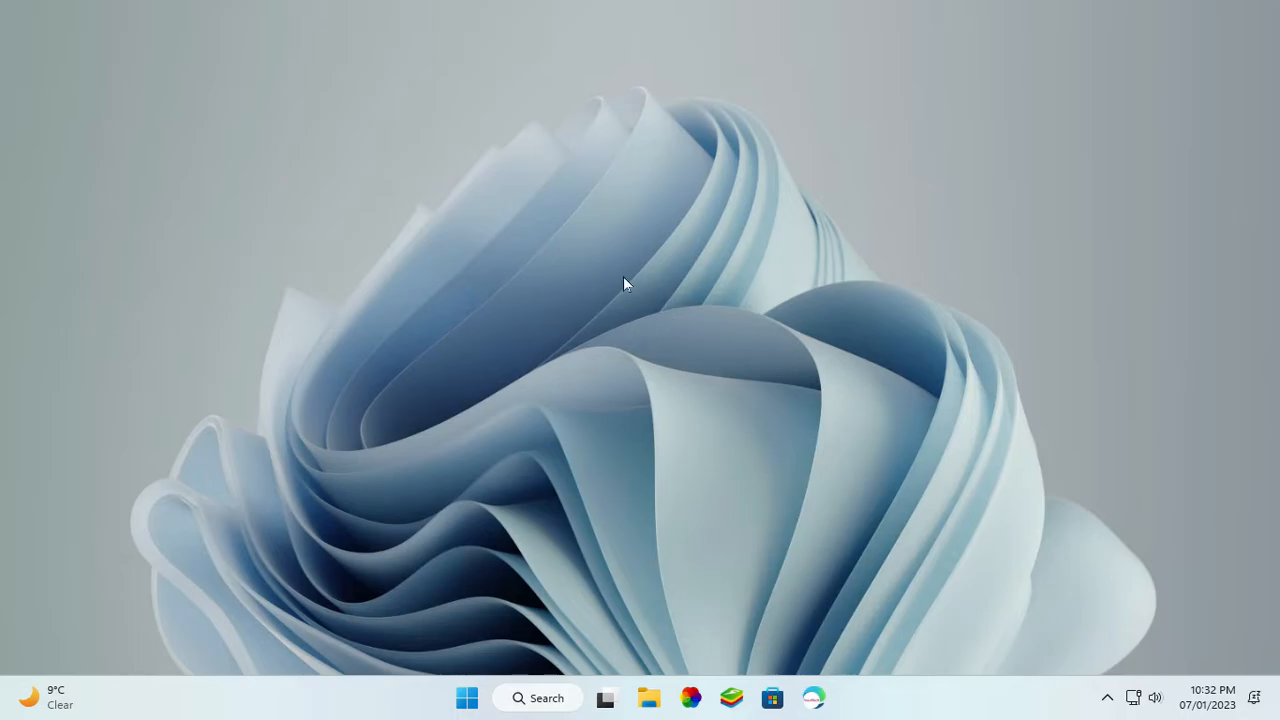
Install Rainmeter by running Rainmeter-4.5.17 from the Downloads folder, and dismiss its welcome skin
left_click(648, 696)
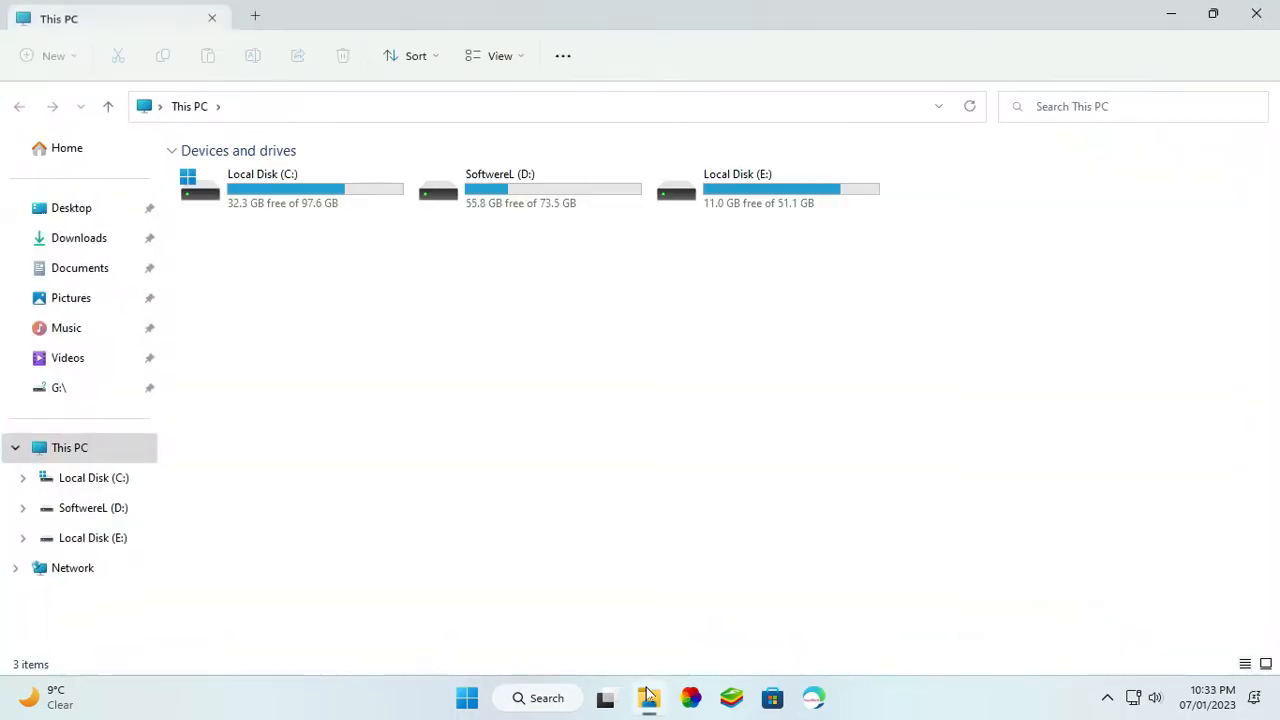
left_click(96, 250)
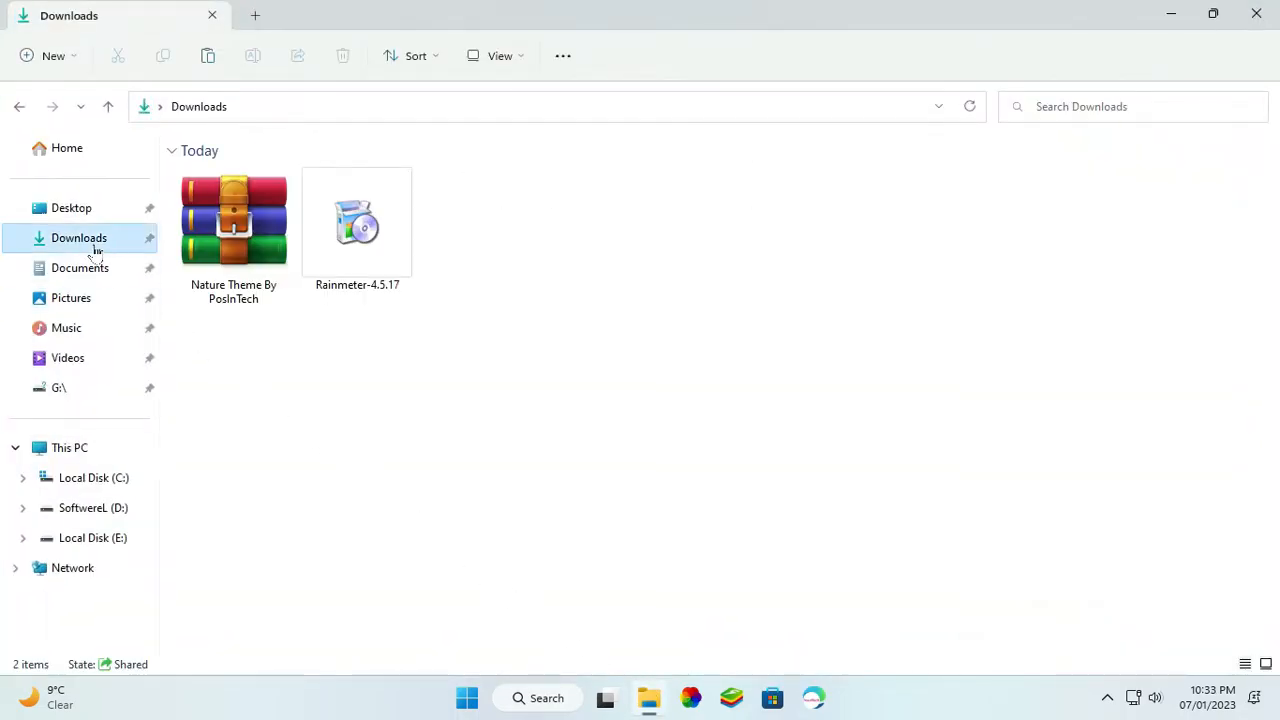
left_click(314, 247)
right_click(314, 247)
left_click(389, 272)
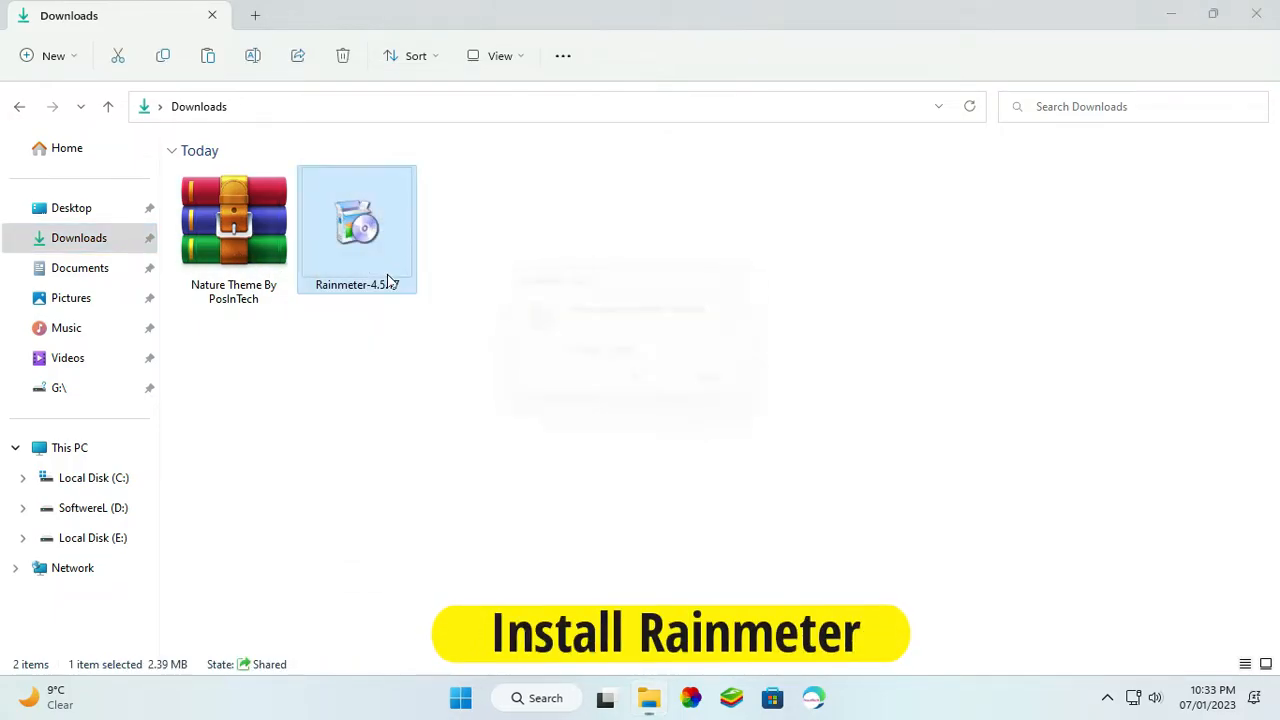
left_click(645, 389)
left_click(740, 496)
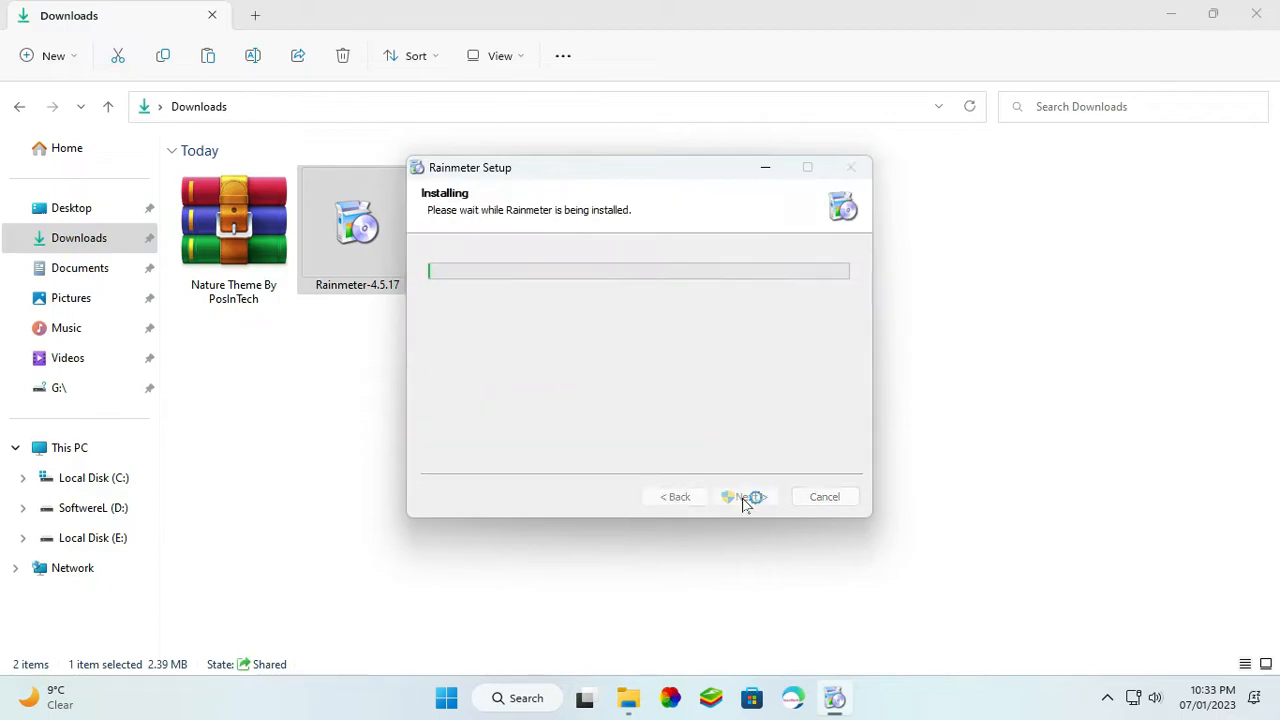
left_click(757, 503)
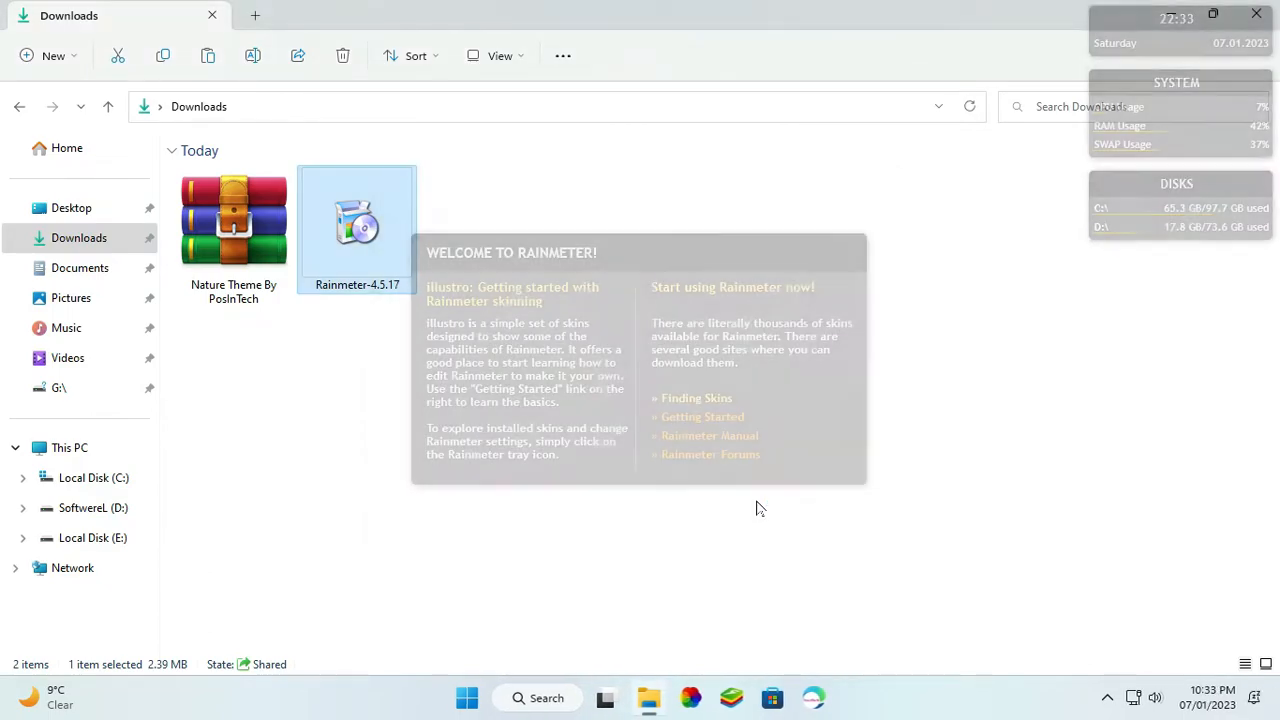
right_click(769, 440)
left_click(834, 651)
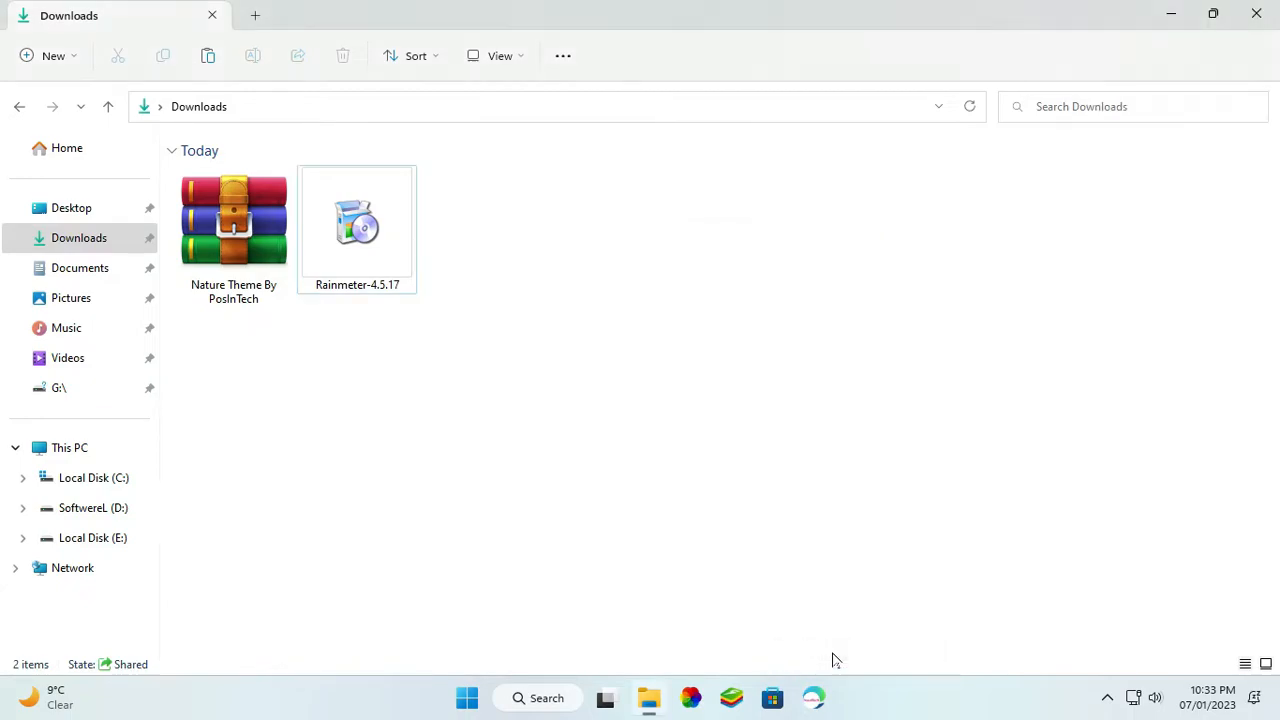
Extract all files of the Nature Theme By PosInTech archive within Downloads and open the extracted folder
left_click(228, 214)
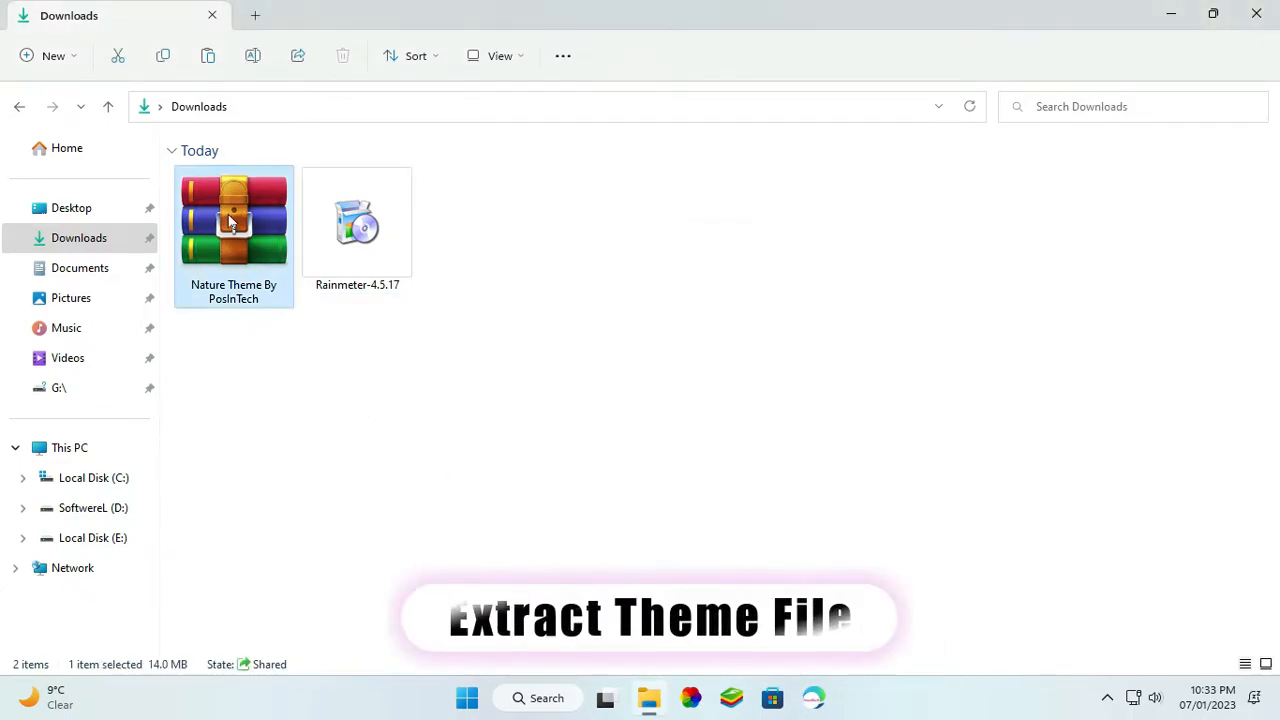
right_click(224, 226)
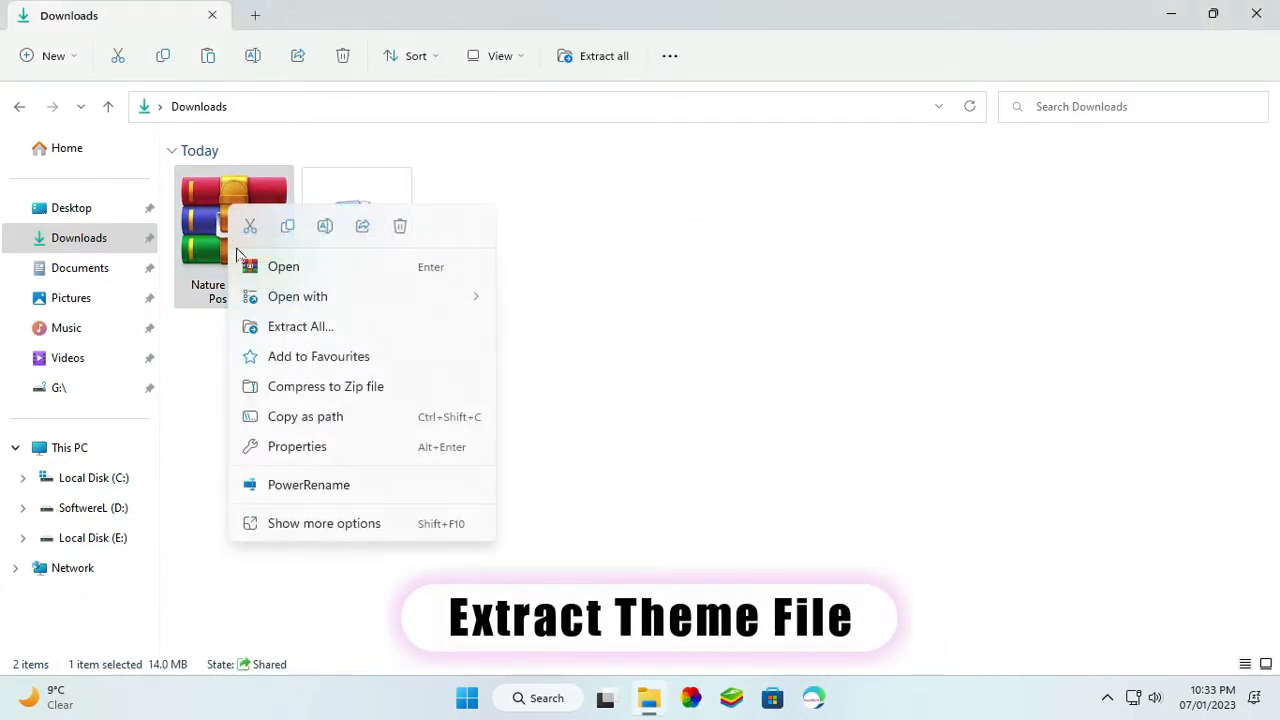
left_click(291, 327)
left_click(816, 528)
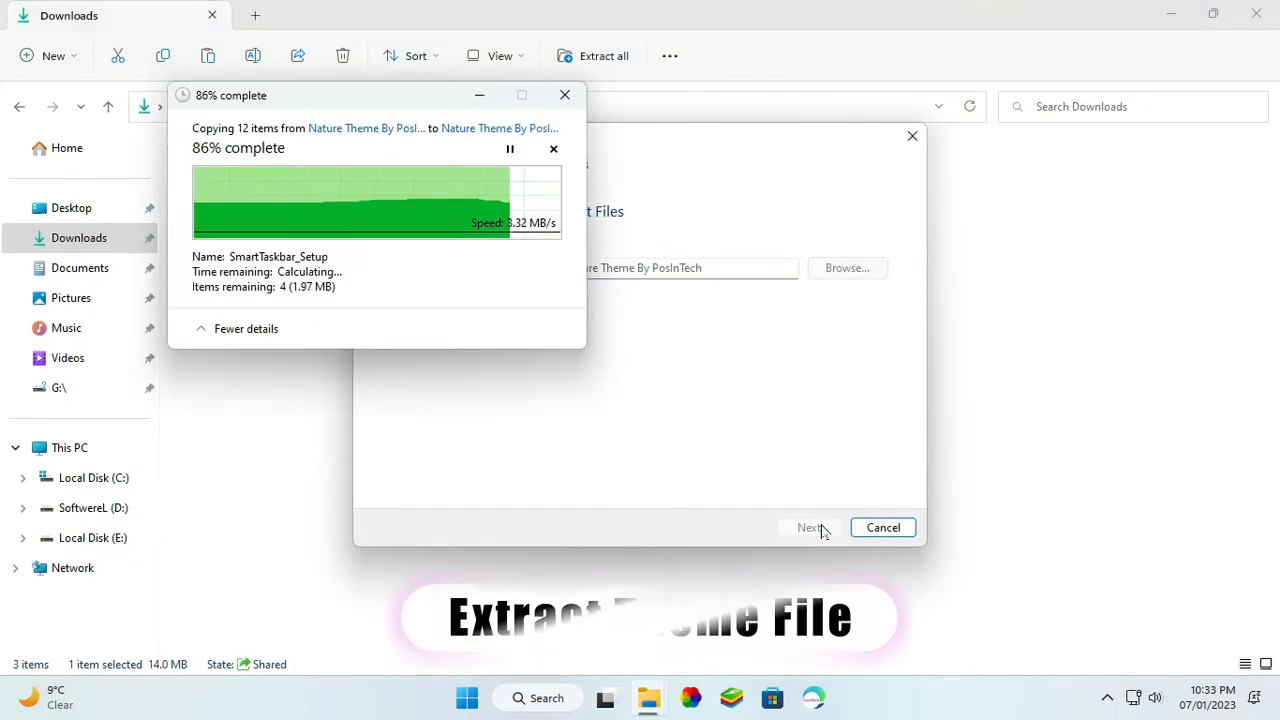
double_click(490, 298)
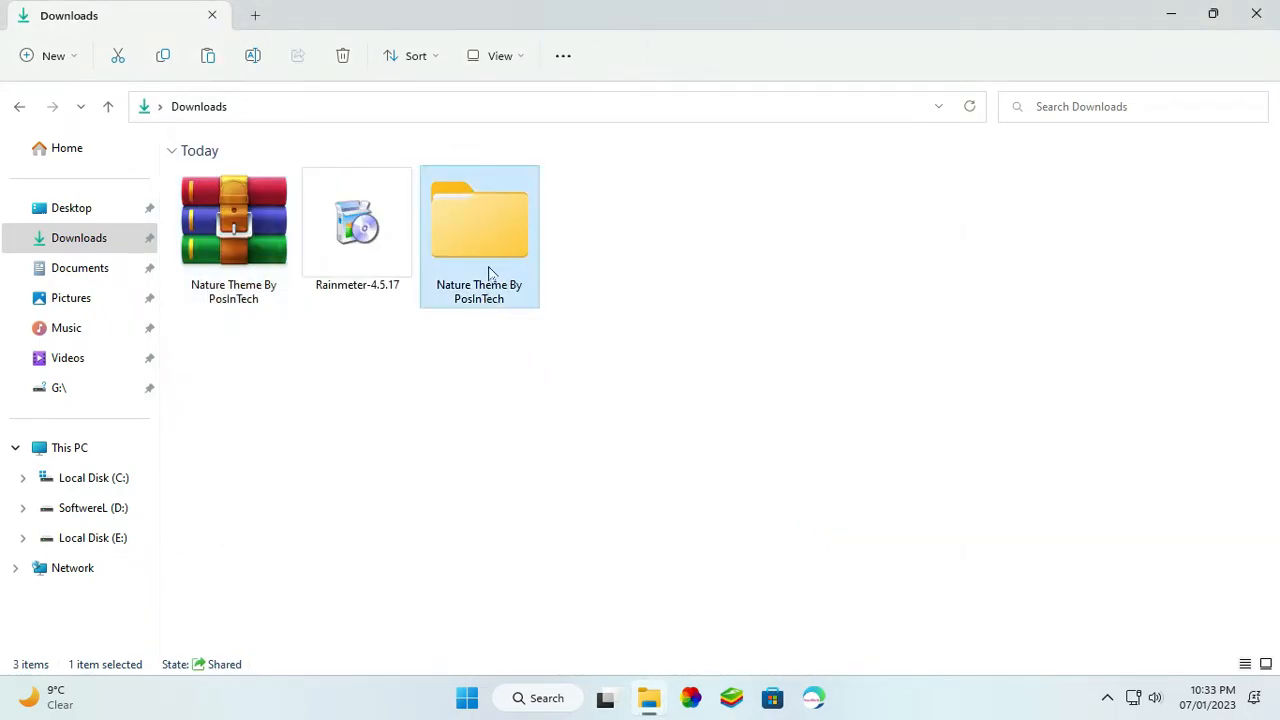
Open the inner Nature Theme By PosInTech folder and set the NatureTheme-Wallpaper_posintech.com image as the desktop background
double_click(405, 210)
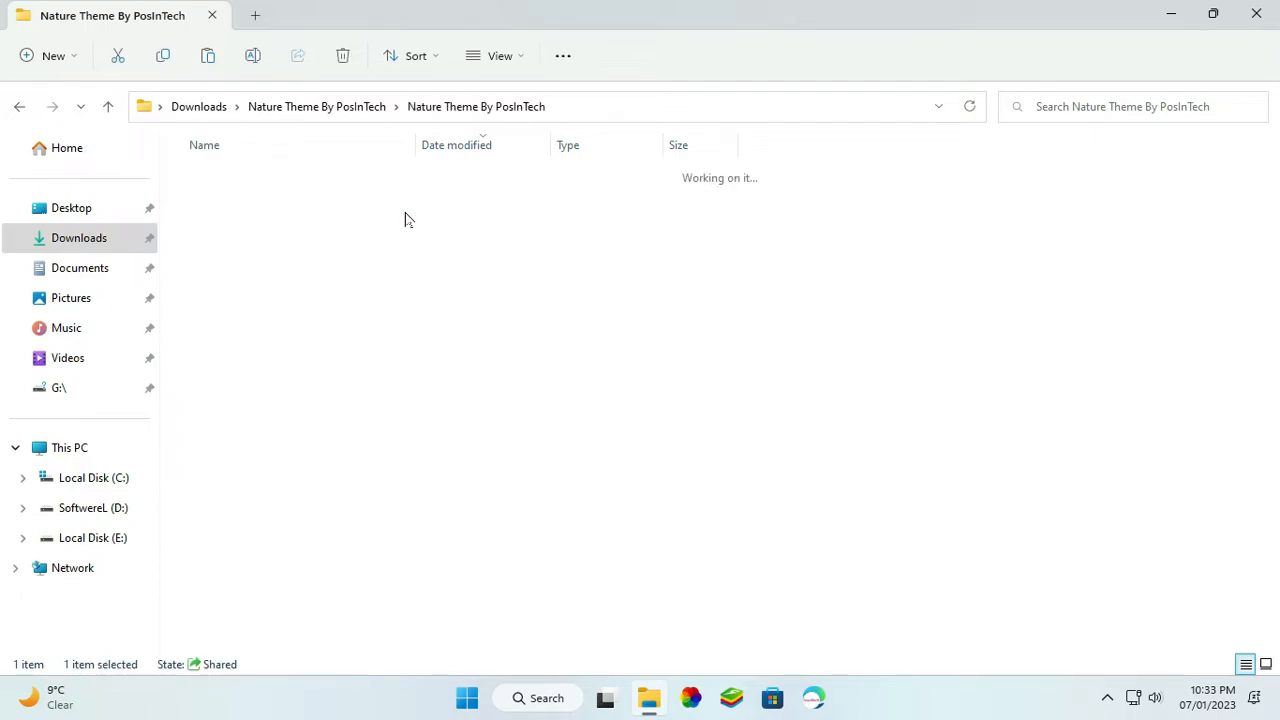
scroll(405, 218, "up", 5, "ctrl")
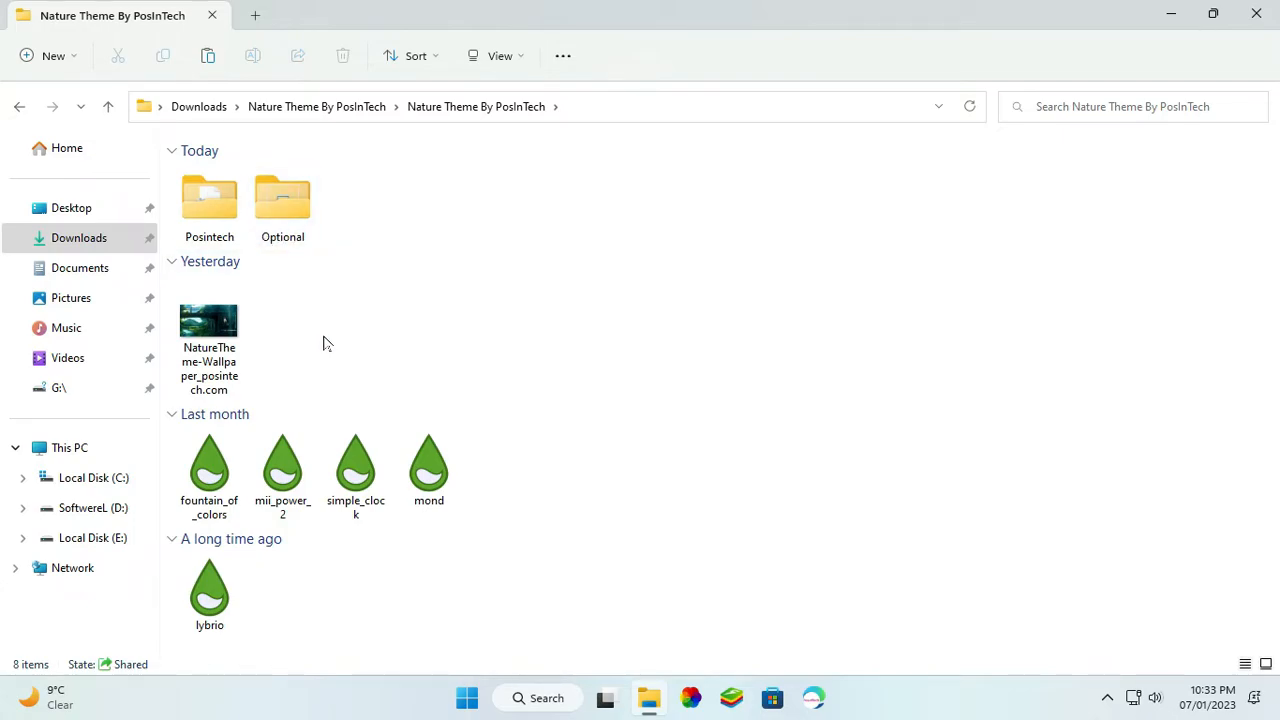
left_click(217, 341)
right_click(213, 326)
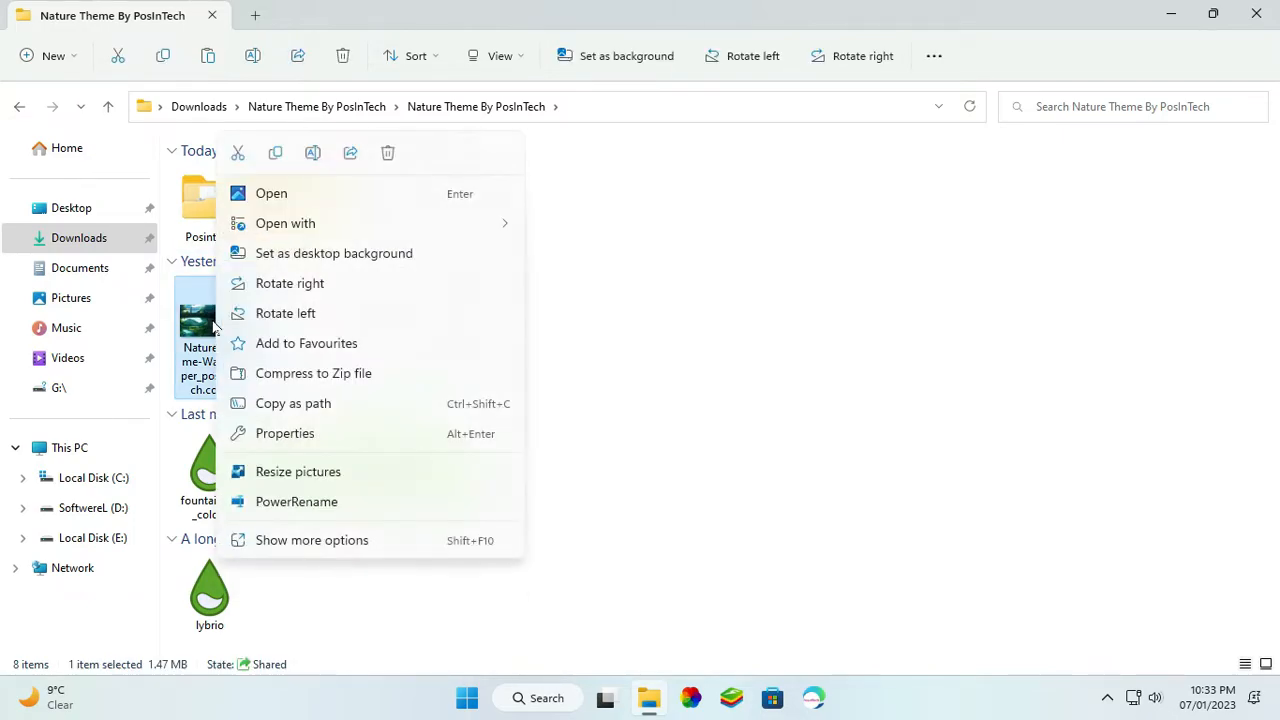
left_click(276, 259)
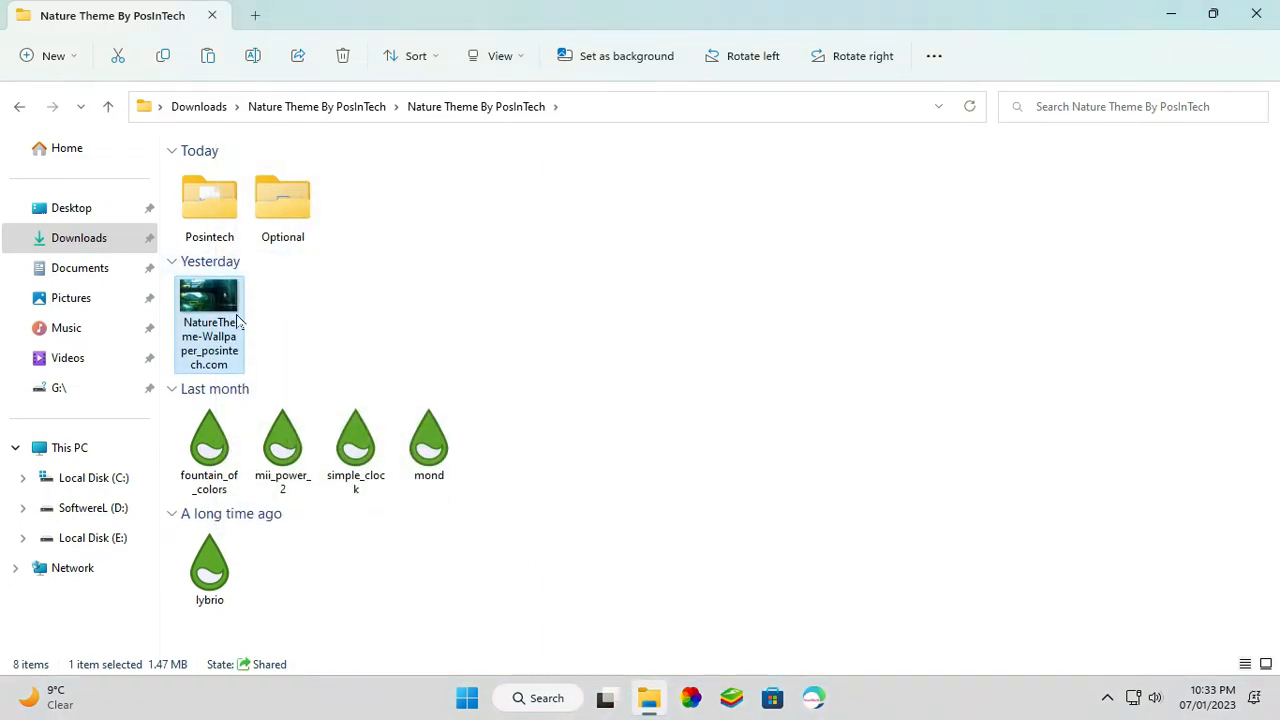
Install the fountain_of_colors, mii_power_2 and simple_clock Rainmeter skin packages from the theme folder
left_click(209, 445)
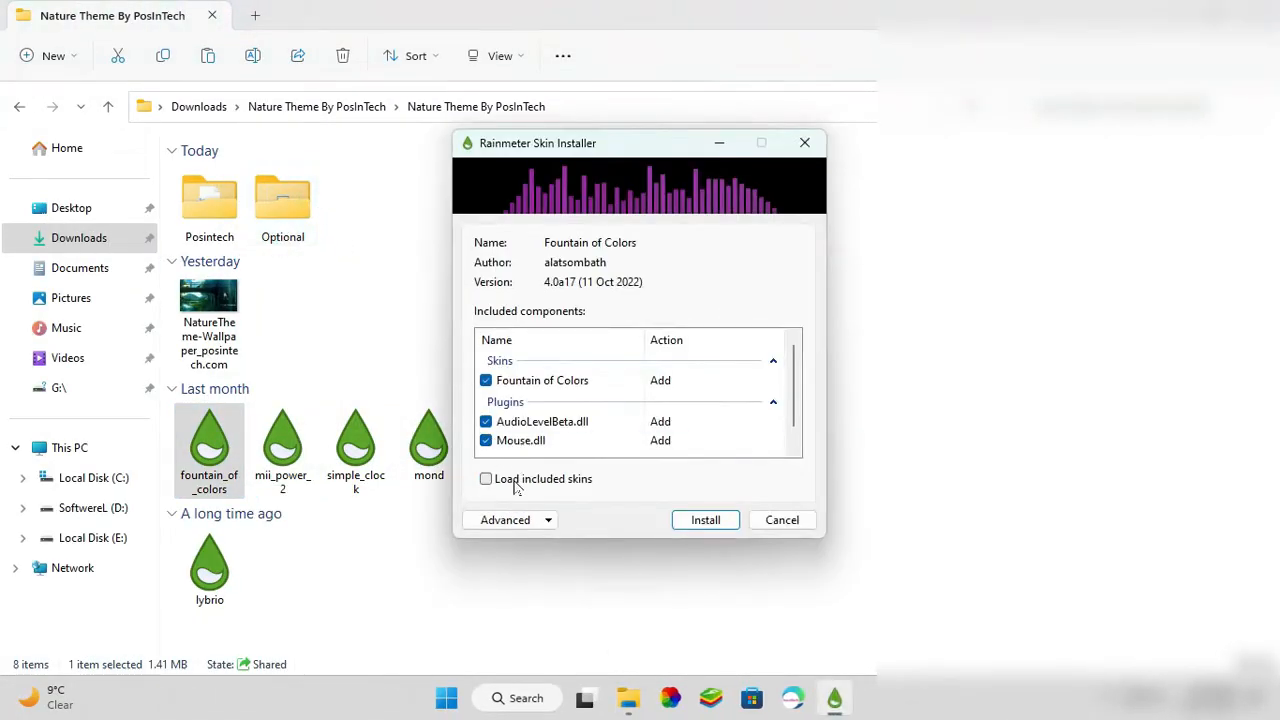
left_click(706, 520)
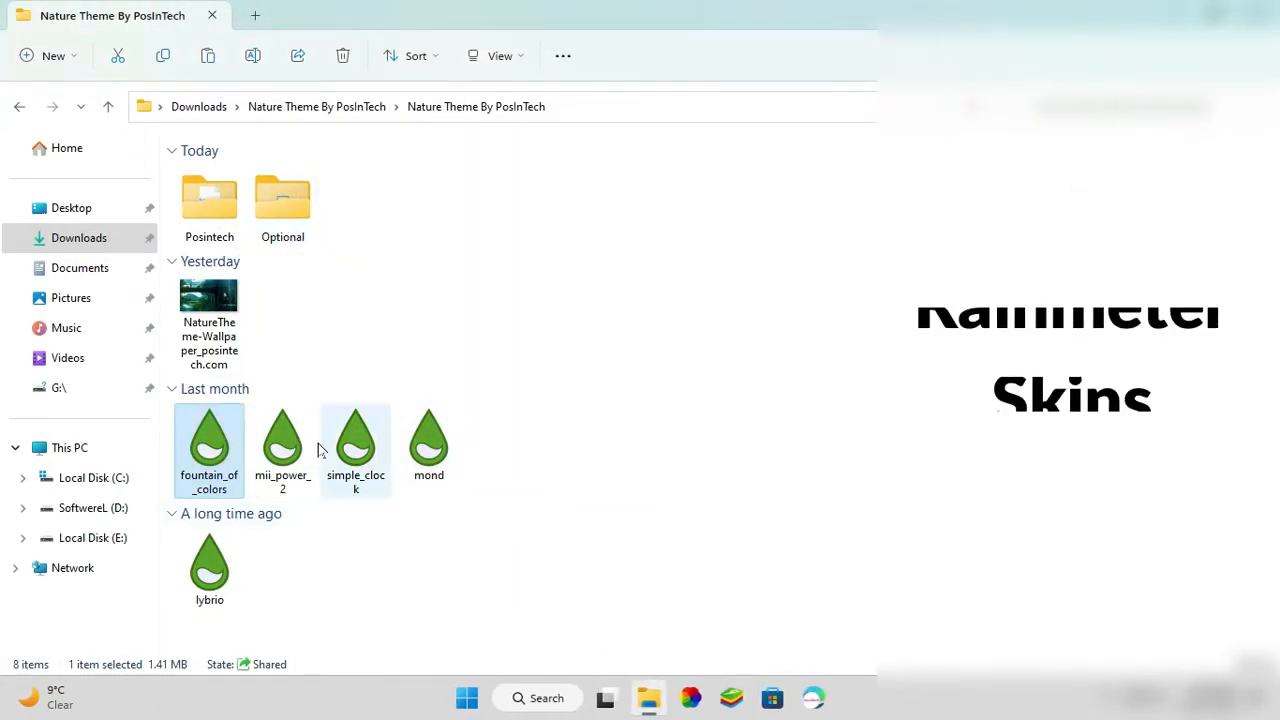
right_click(285, 480)
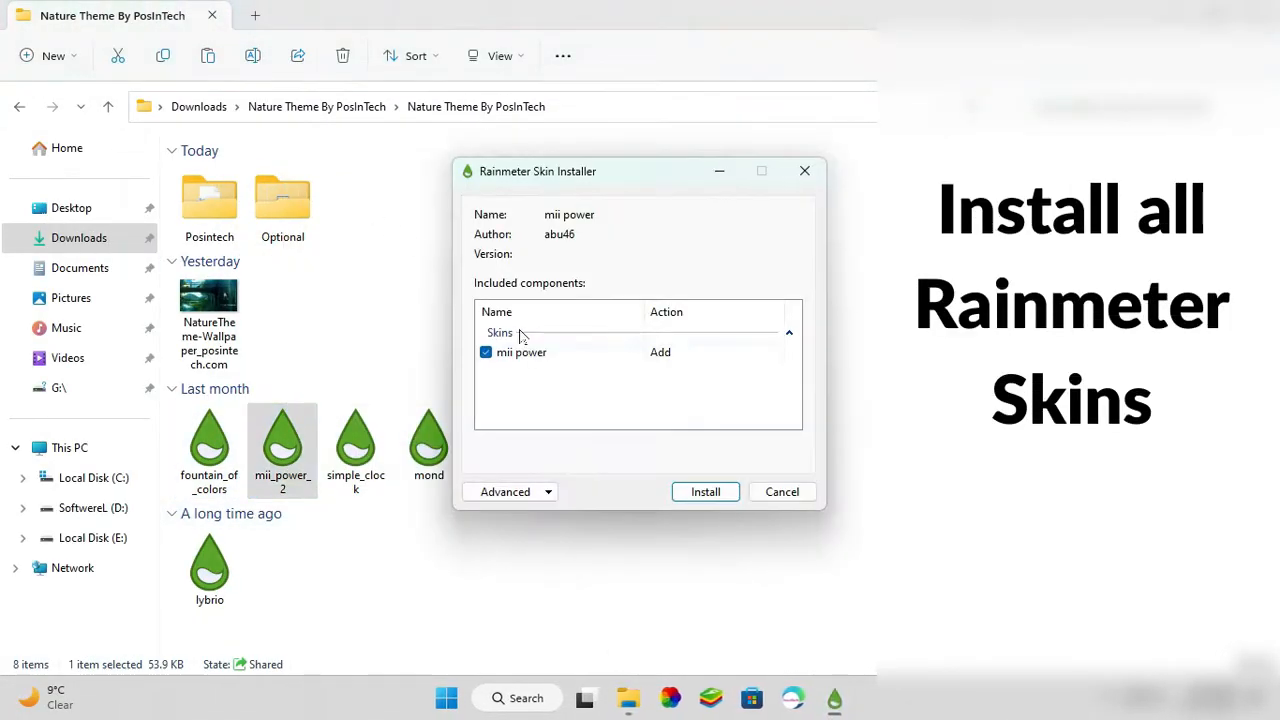
left_click(700, 491)
double_click(355, 450)
left_click(700, 491)
Install the mond and lybrio Rainmeter skin packages from the theme folder
right_click(445, 475)
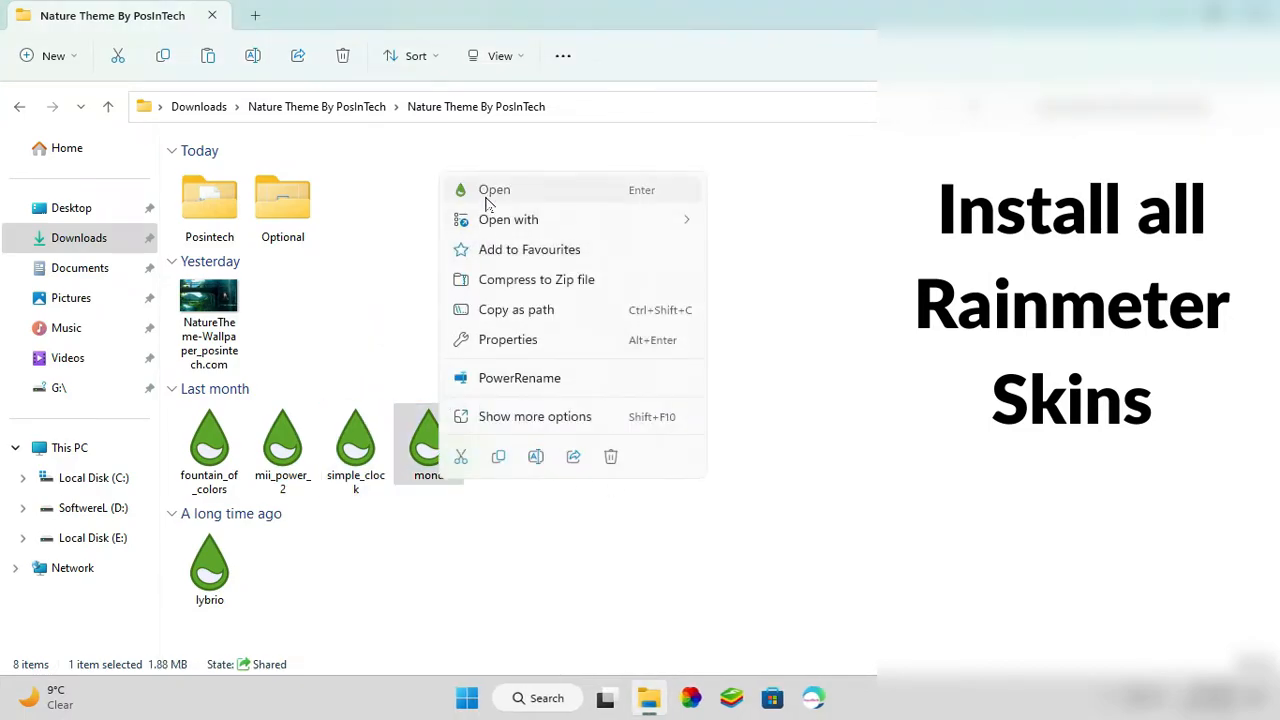
left_click(487, 198)
left_click(700, 520)
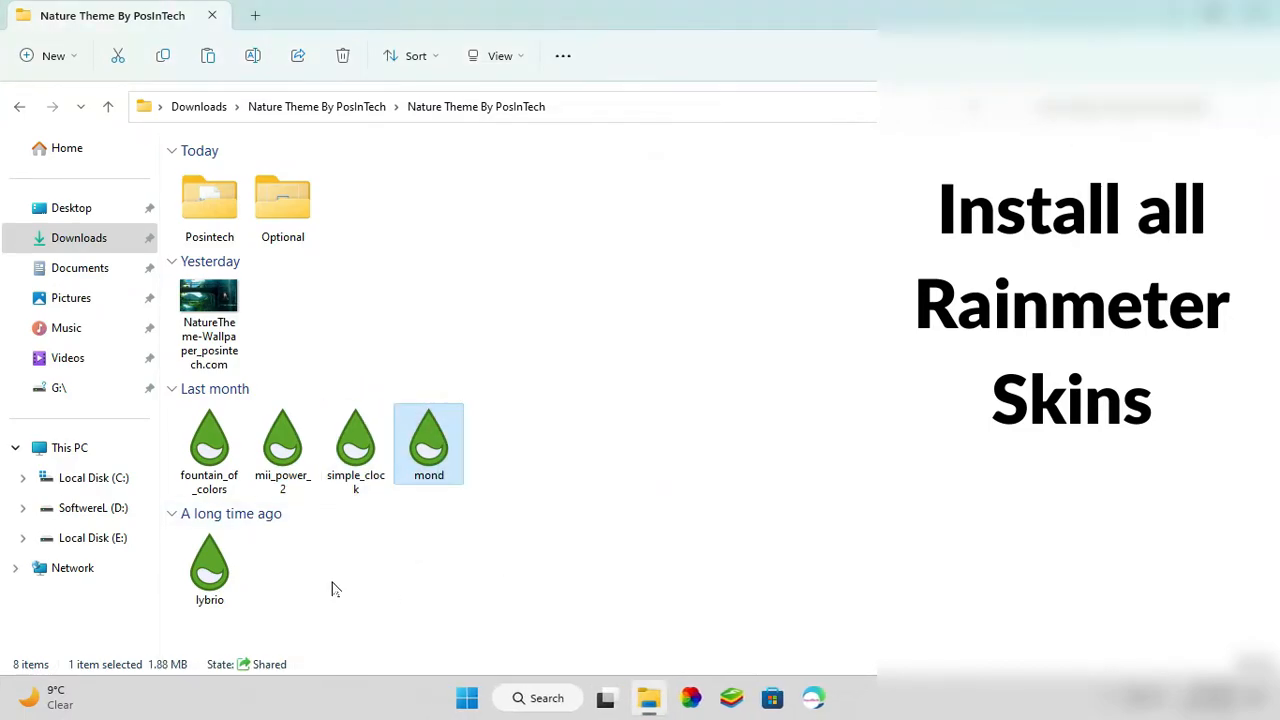
right_click(228, 575)
left_click(287, 321)
left_click(700, 489)
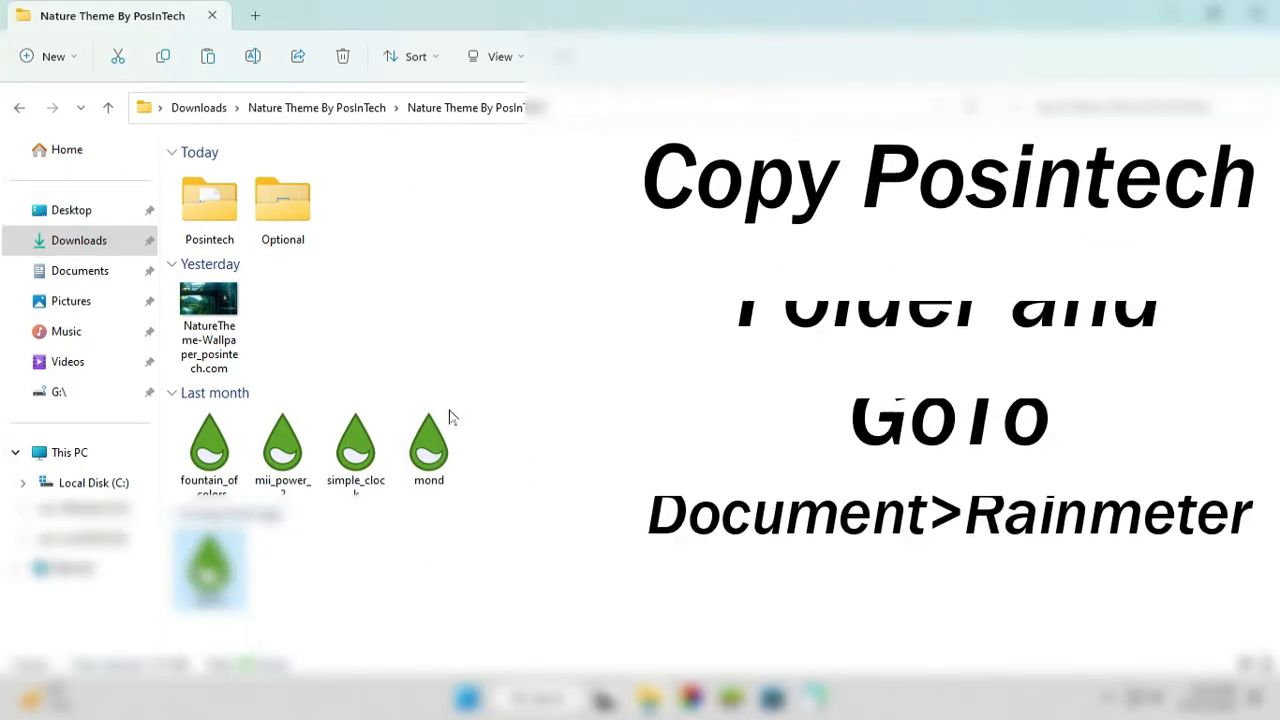
Move the Posintech folder from the theme folder into the Skins folder under Documents > Rainmeter
right_click(193, 205)
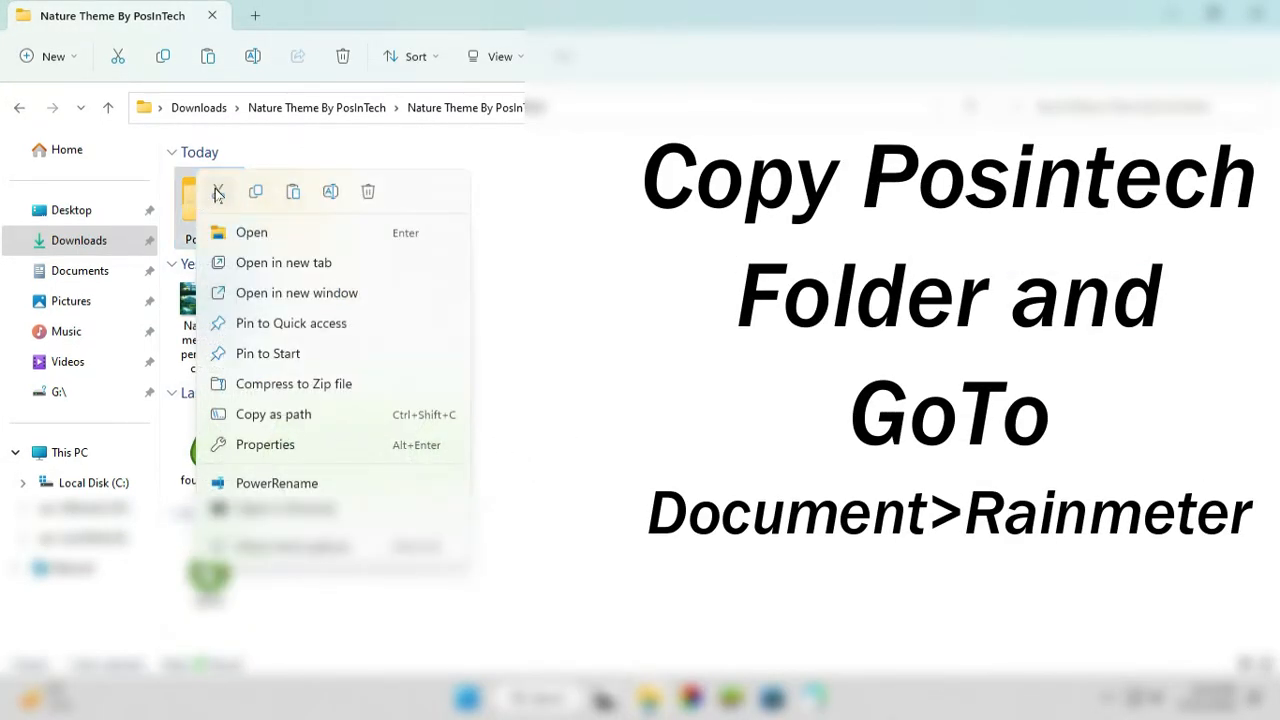
left_click(217, 193)
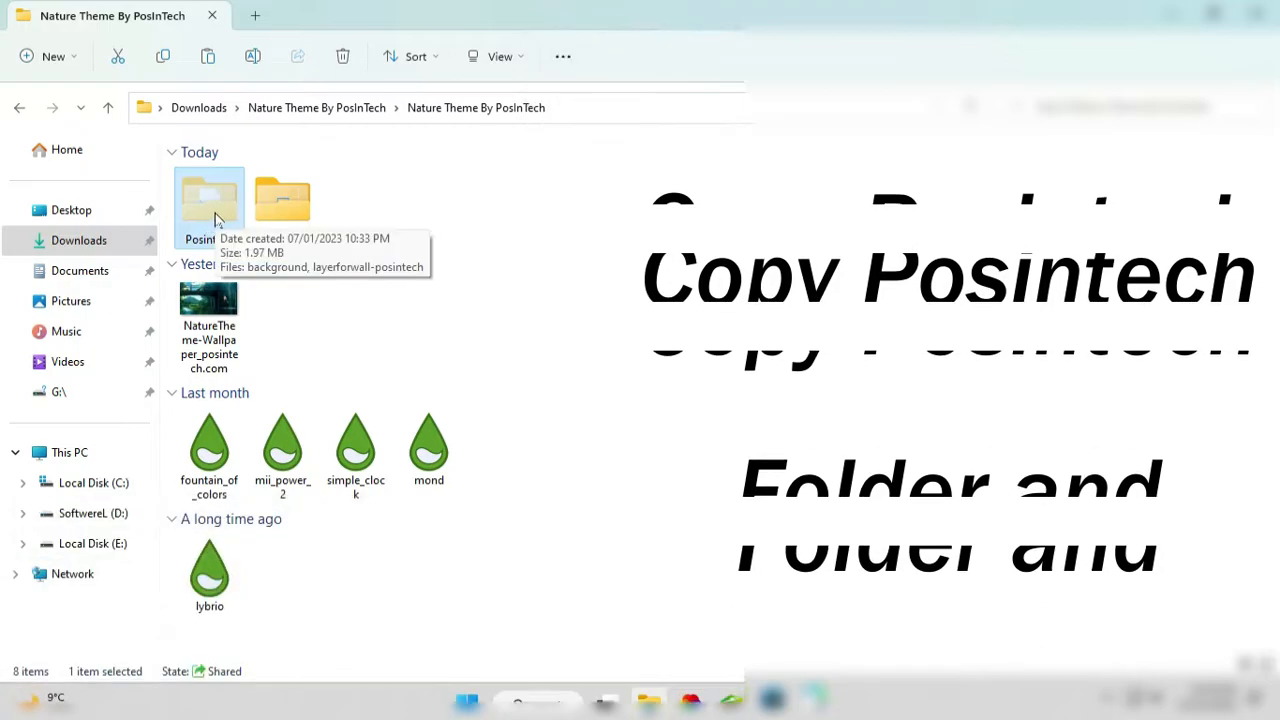
left_click(98, 302)
left_click(105, 270)
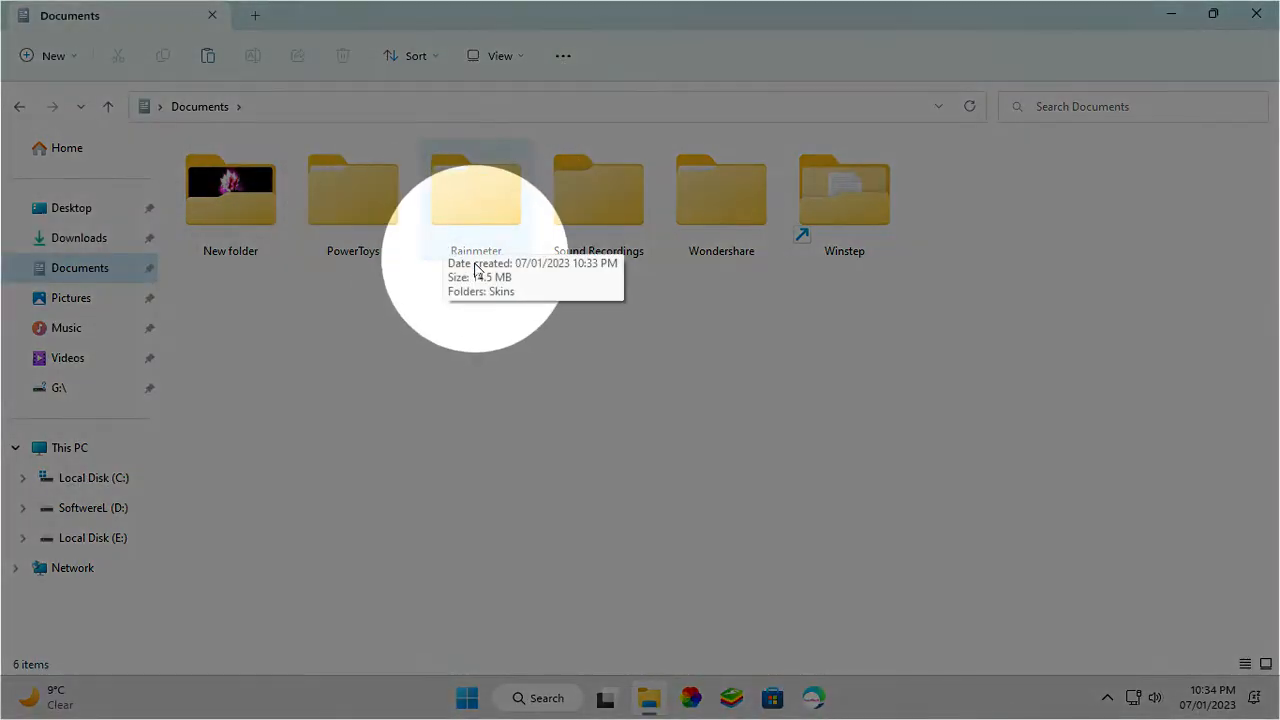
double_click(476, 266)
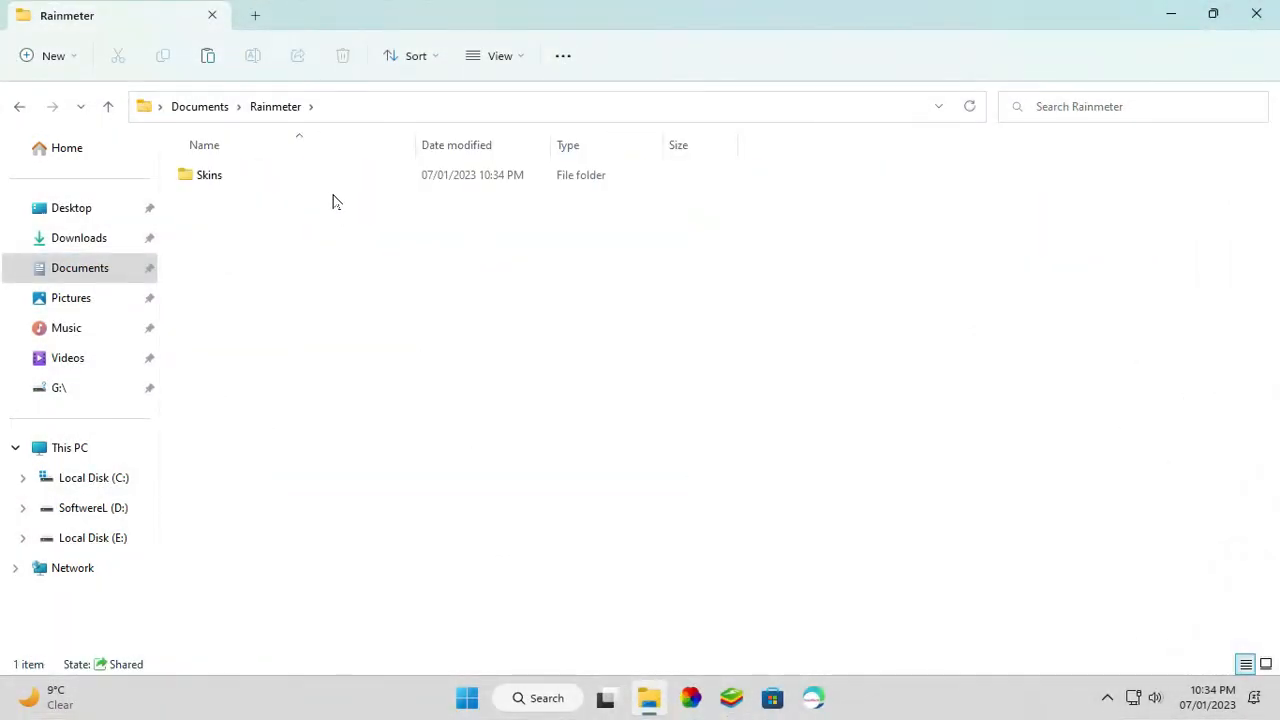
double_click(340, 178)
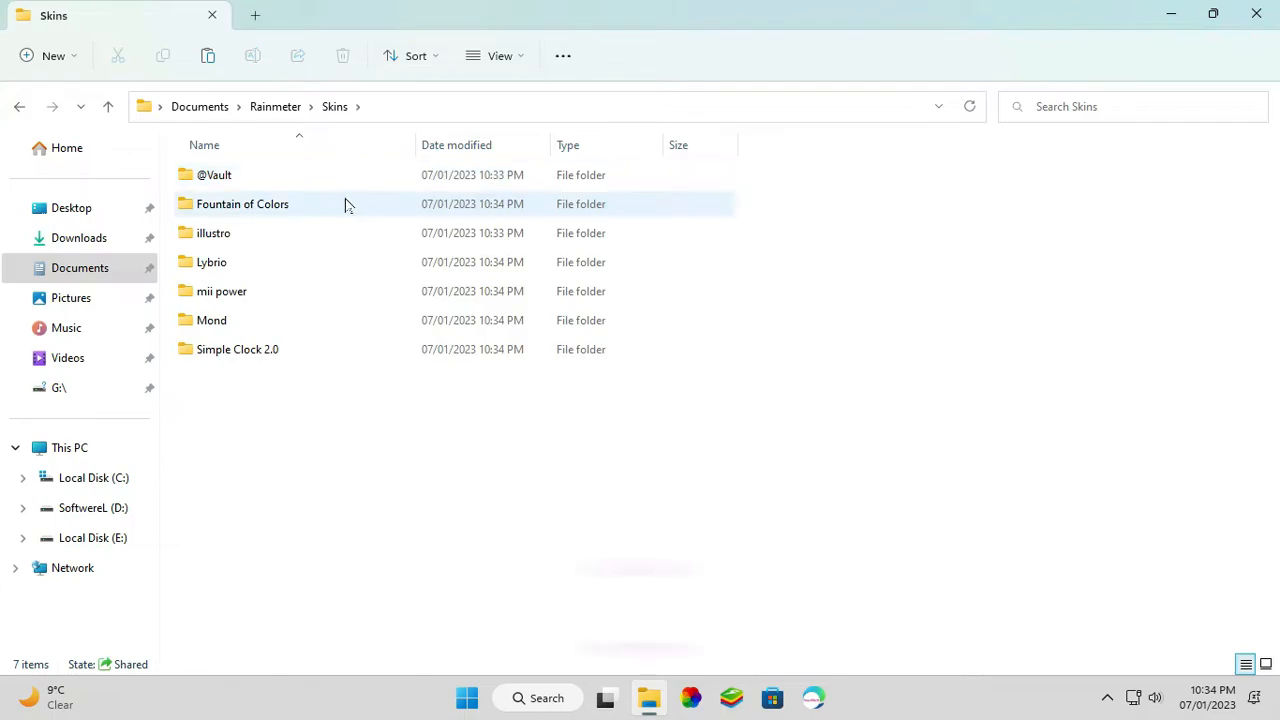
right_click(307, 405)
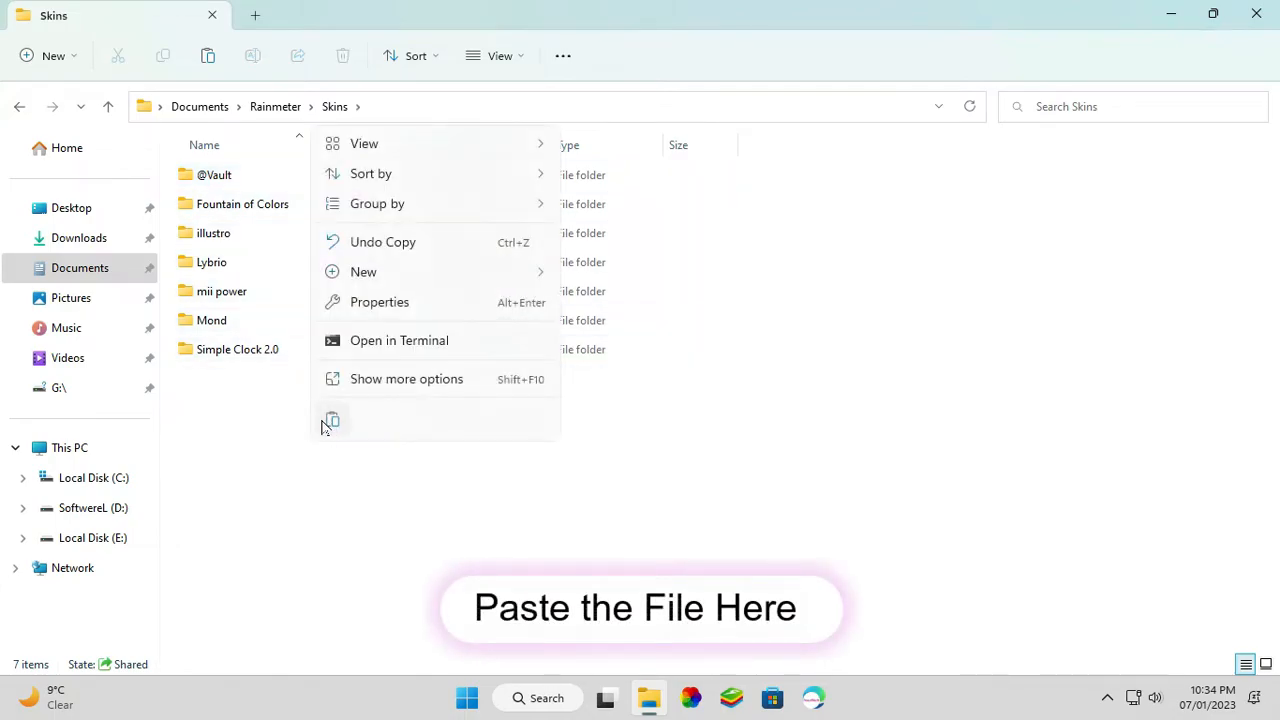
left_click(331, 421)
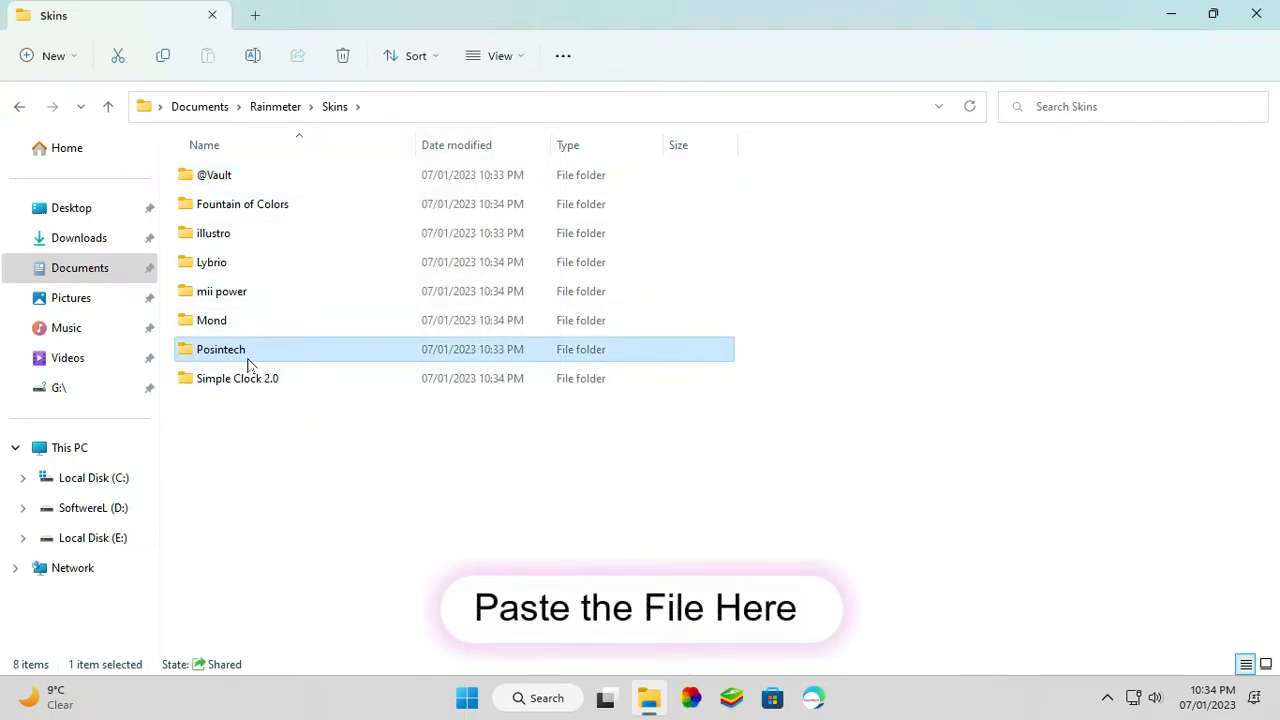
left_click(383, 437)
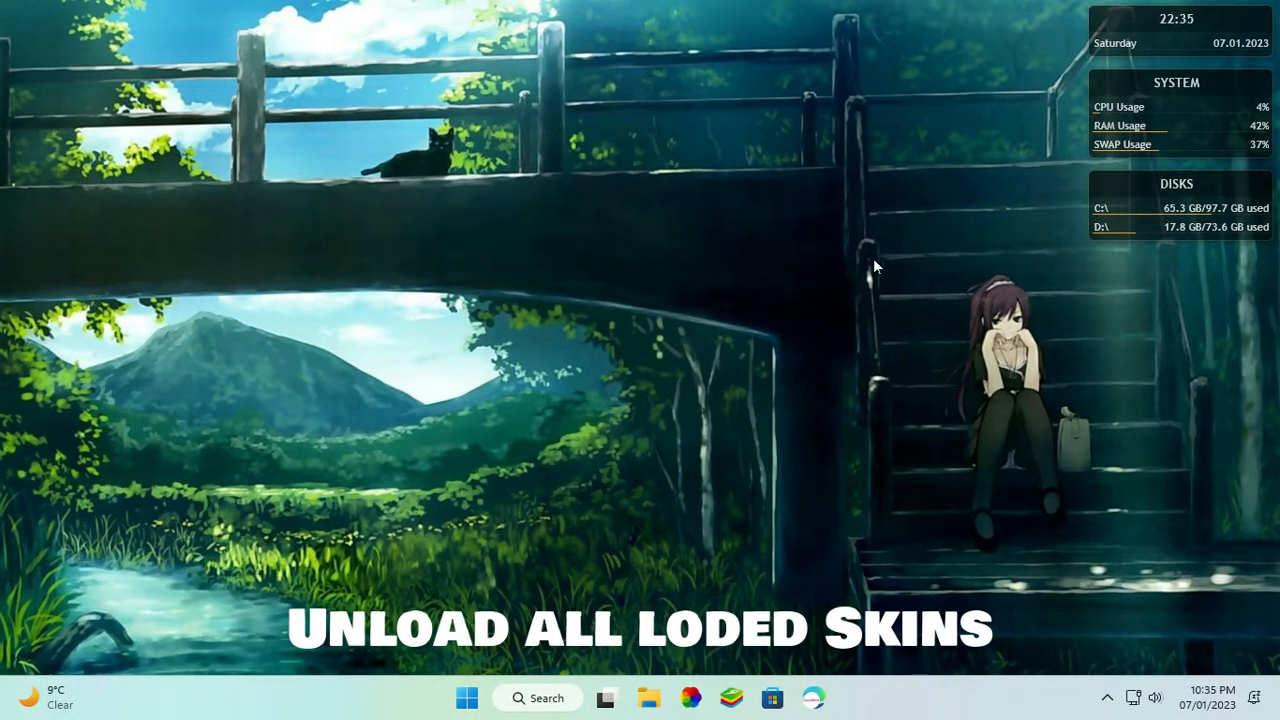
Unload the default illustro disks, system and clock skins from the desktop
right_click(1123, 198)
left_click(1172, 409)
right_click(1205, 145)
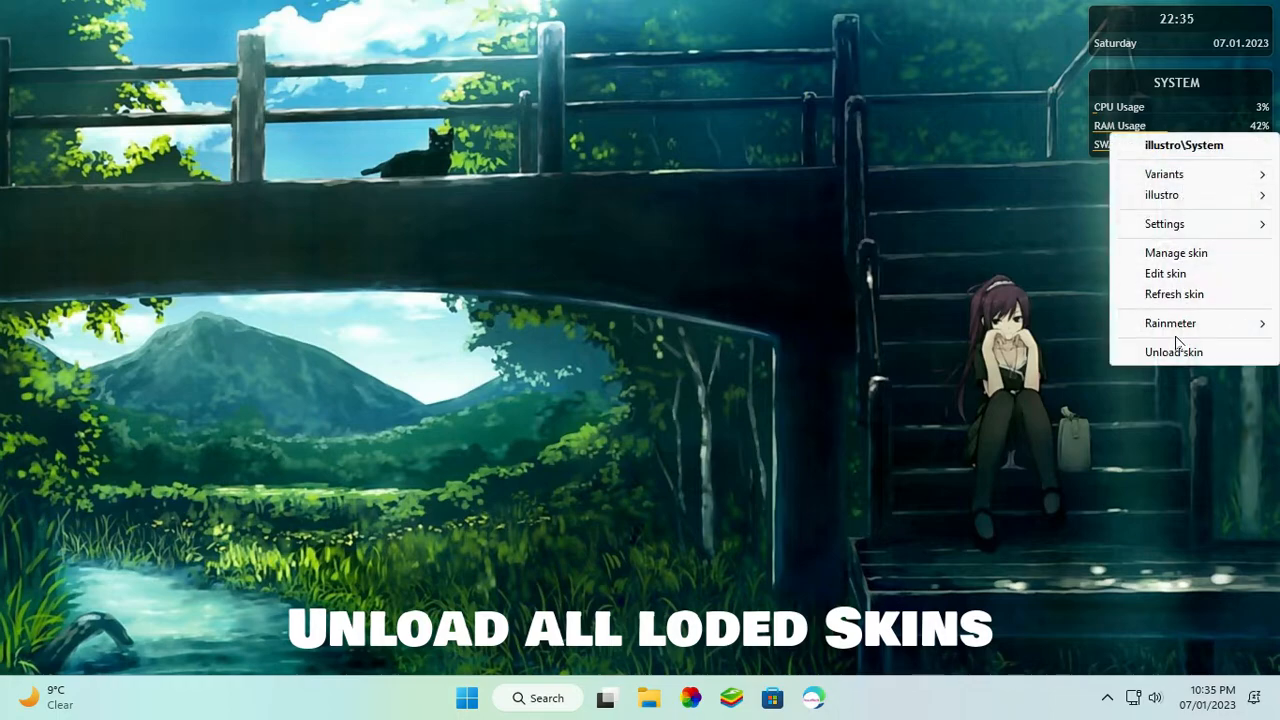
left_click(1172, 351)
right_click(1166, 52)
left_click(1172, 261)
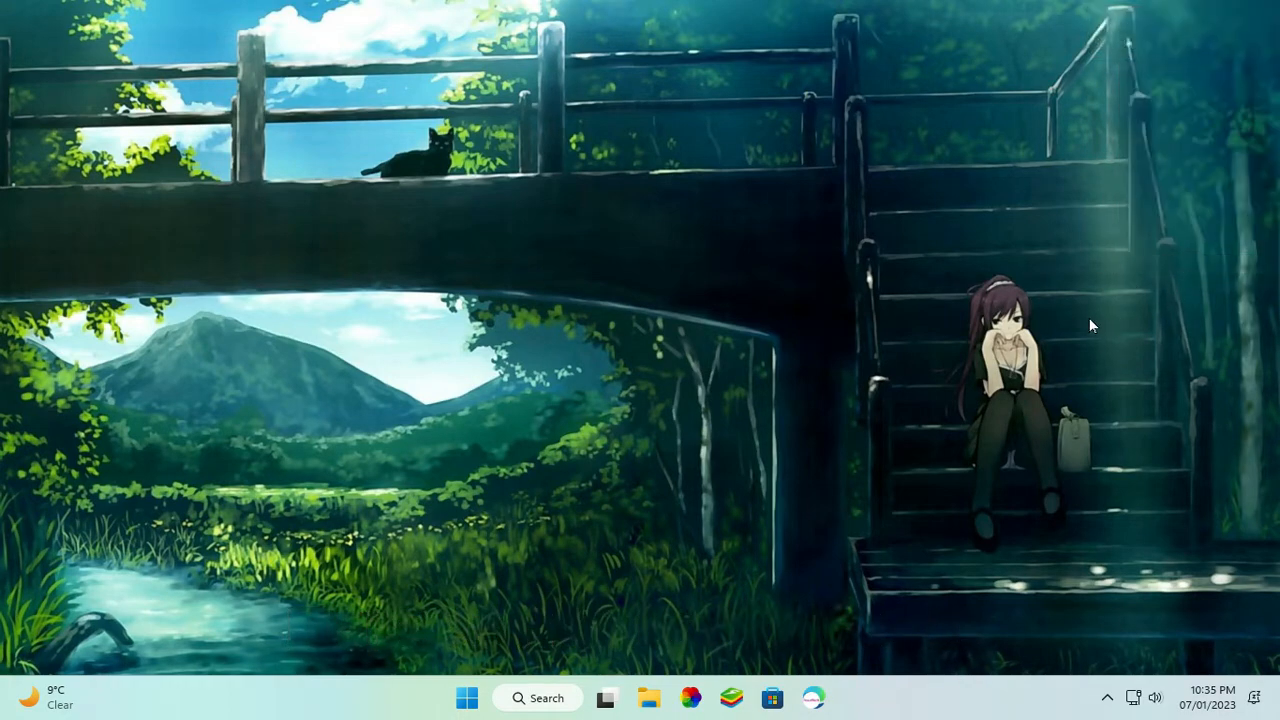
Search Windows for "rounded", launch RoundedTB and dismiss its welcome window
left_click(500, 697)
type("rounded")
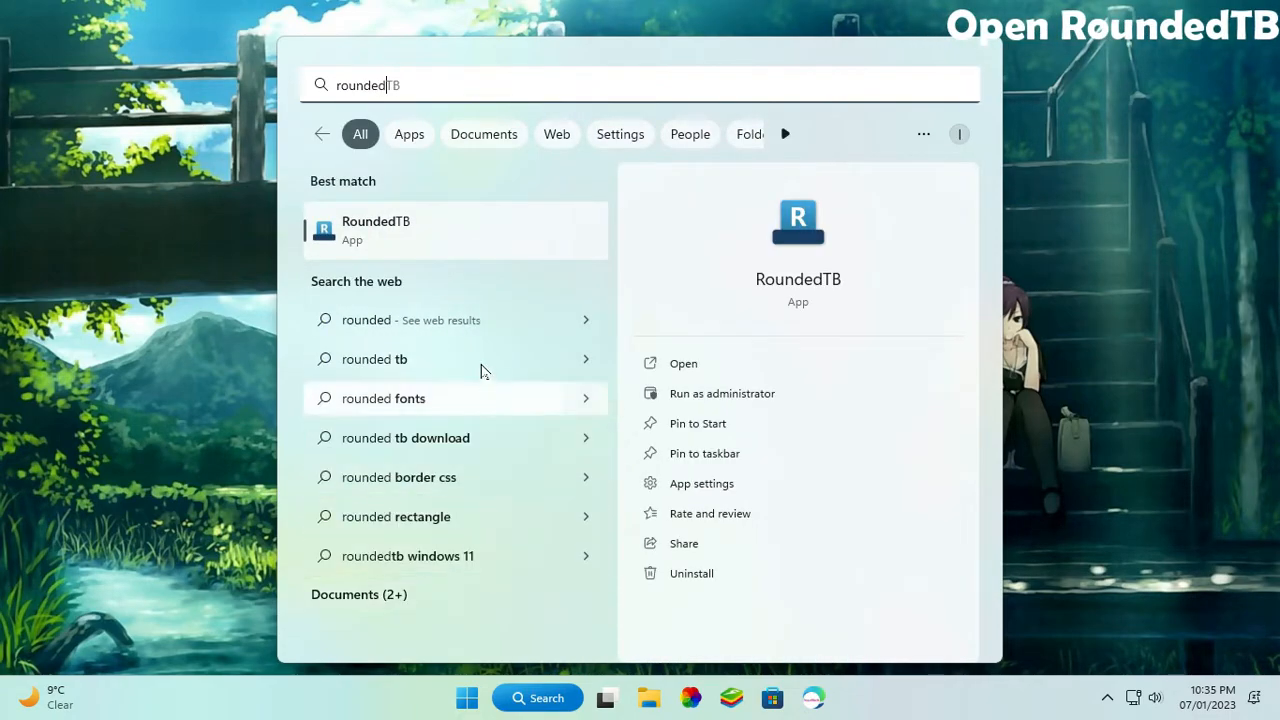
left_click(440, 231)
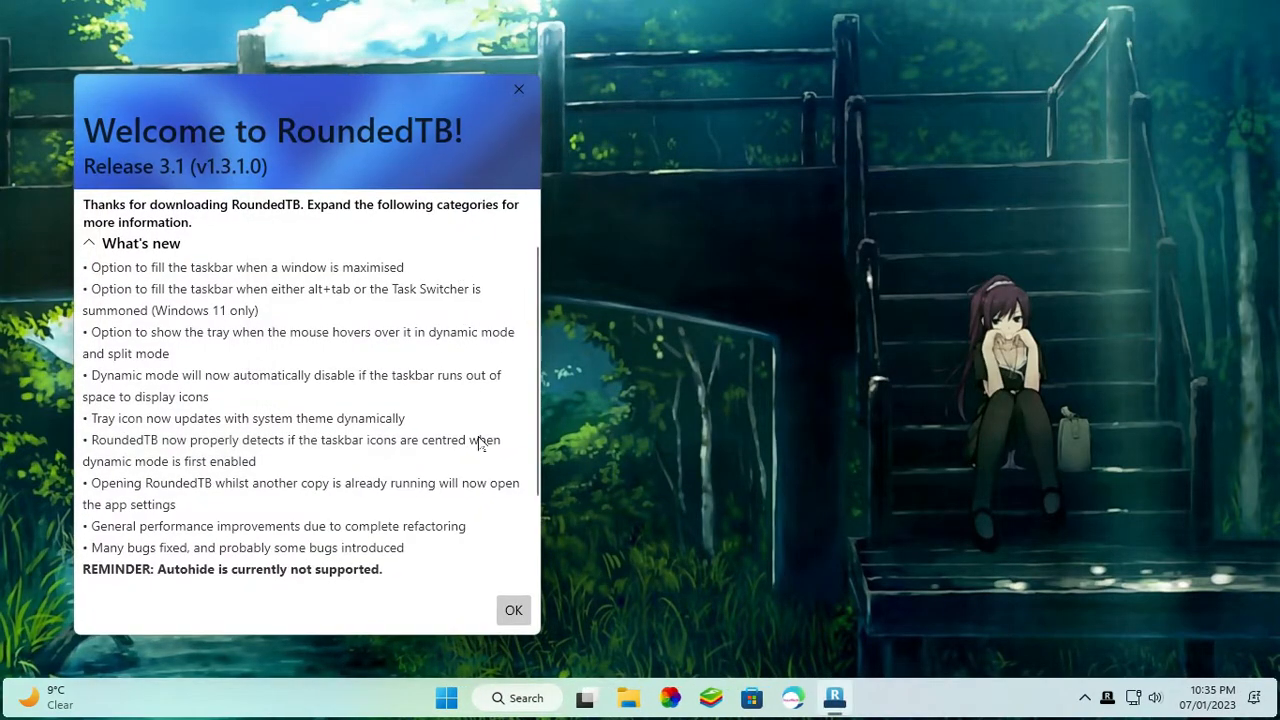
left_click(514, 615)
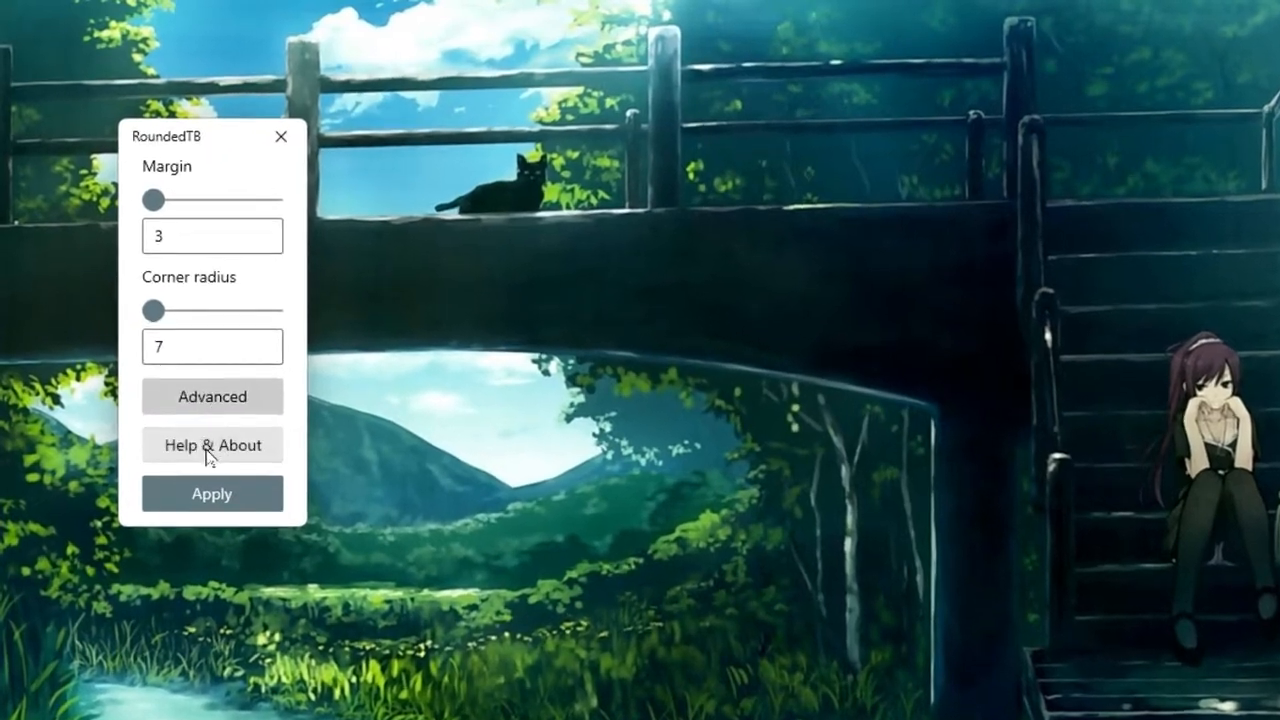
In RoundedTB's advanced options, apply corner radius 2, dynamic mode, system tray on hover and TranslucentTB compatibility, and close the settings
left_click(212, 408)
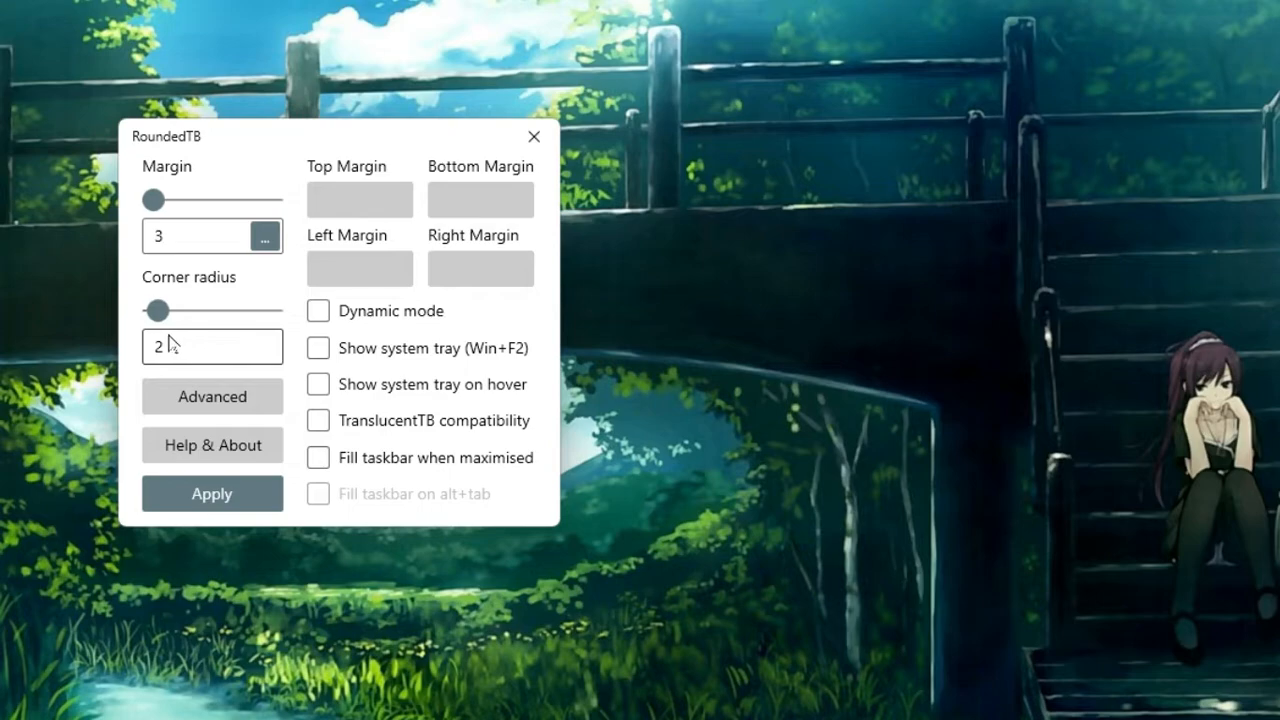
left_click(322, 310)
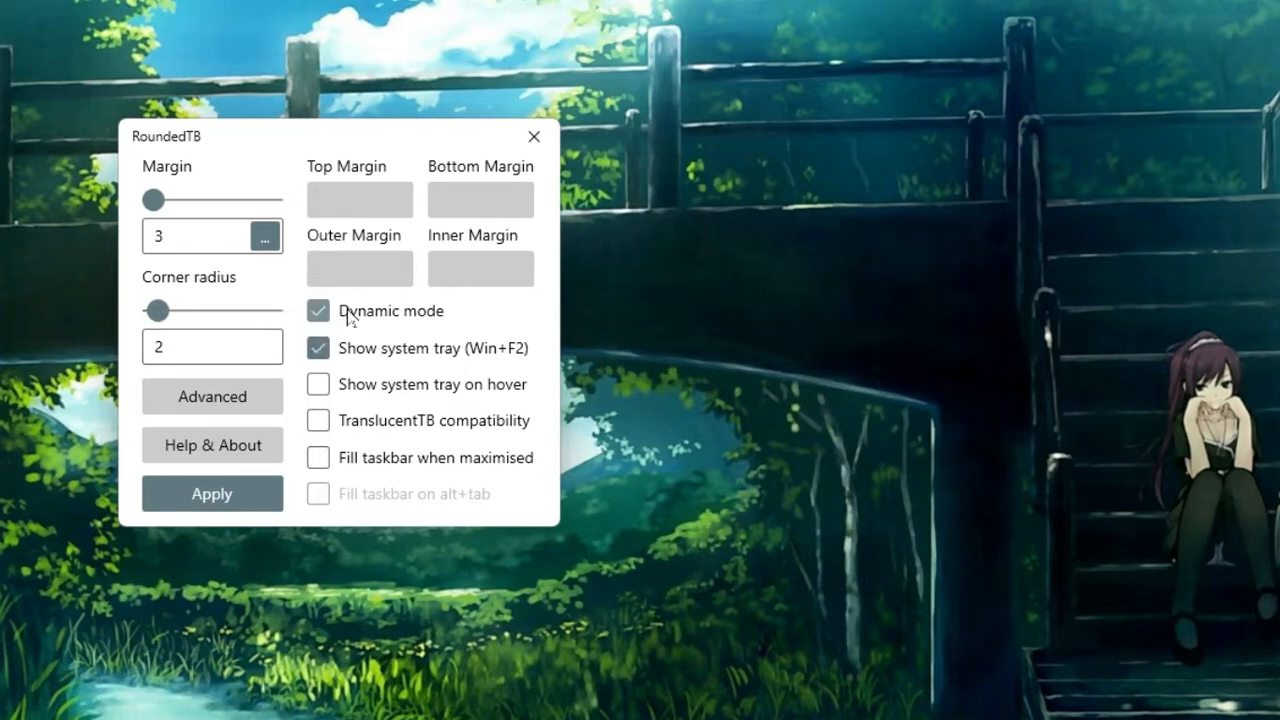
left_click(329, 419)
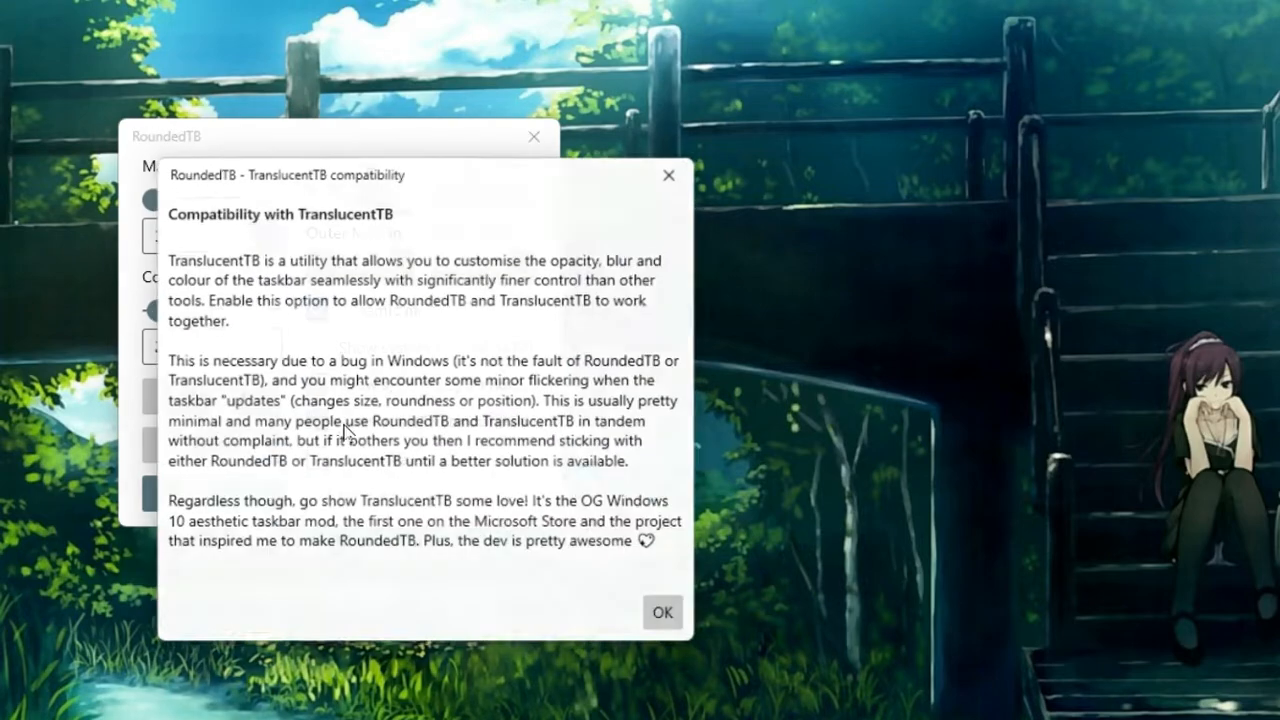
left_click(678, 625)
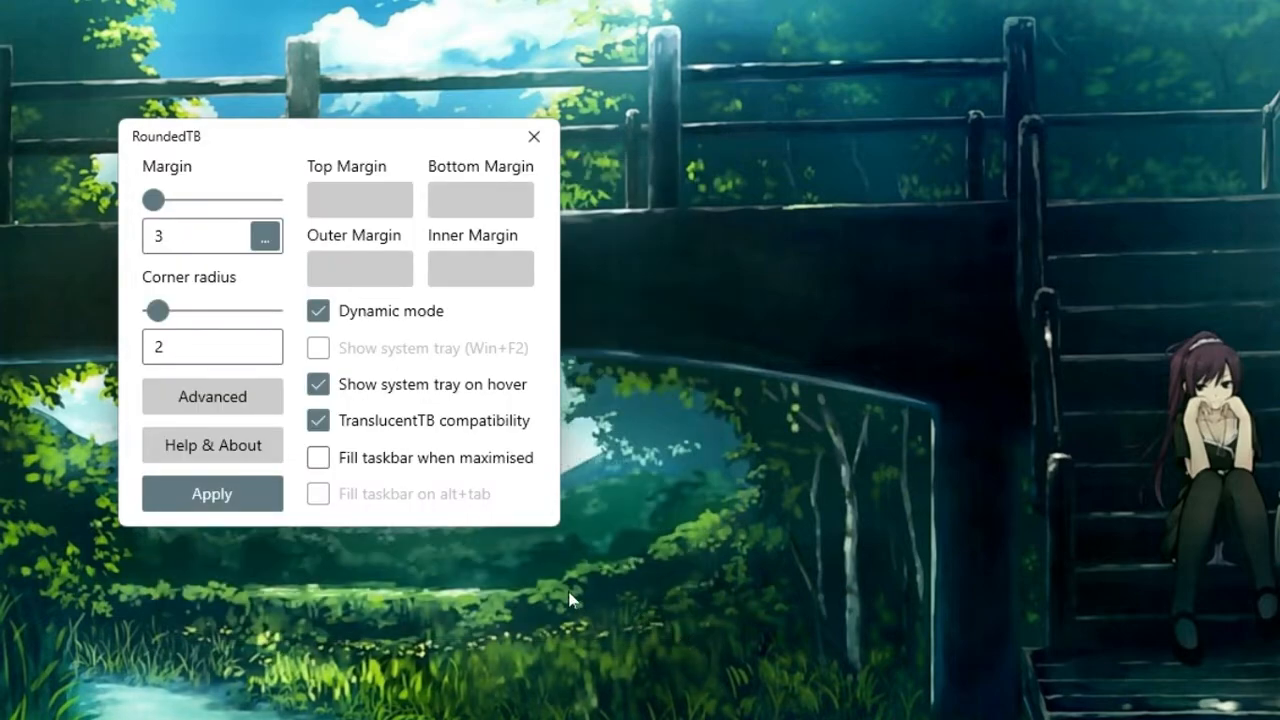
left_click(227, 500)
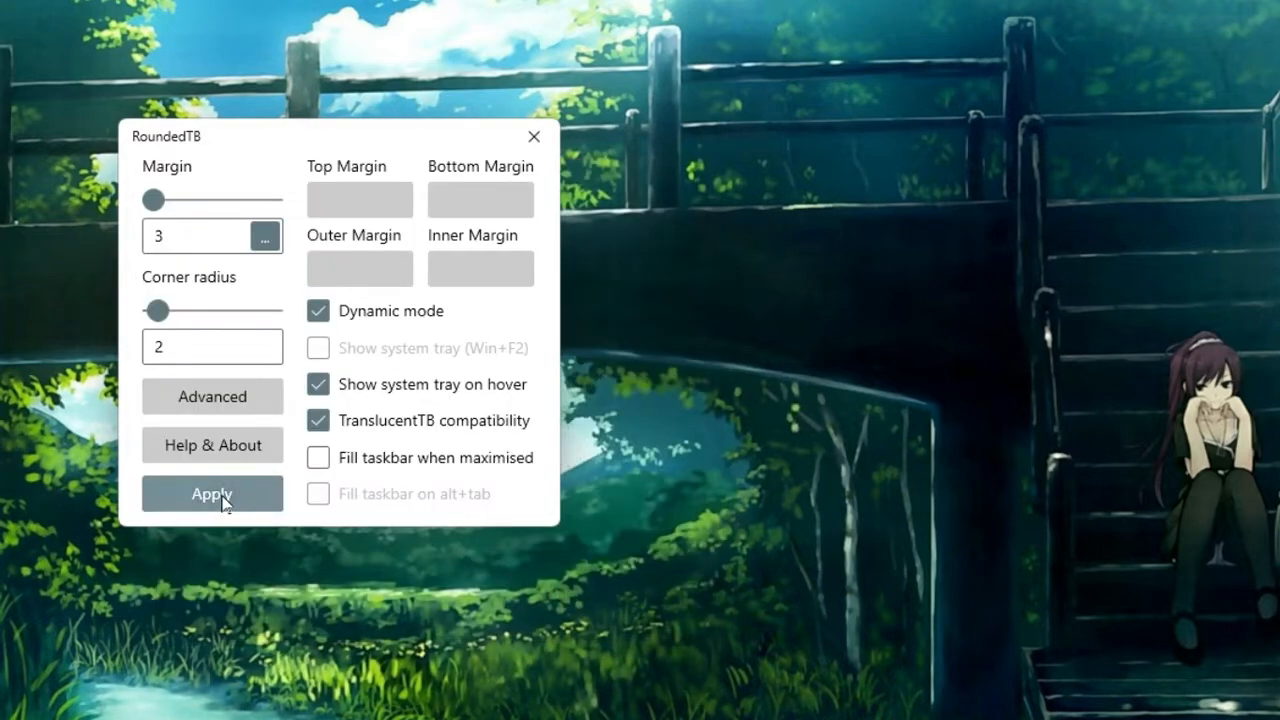
left_click(519, 146)
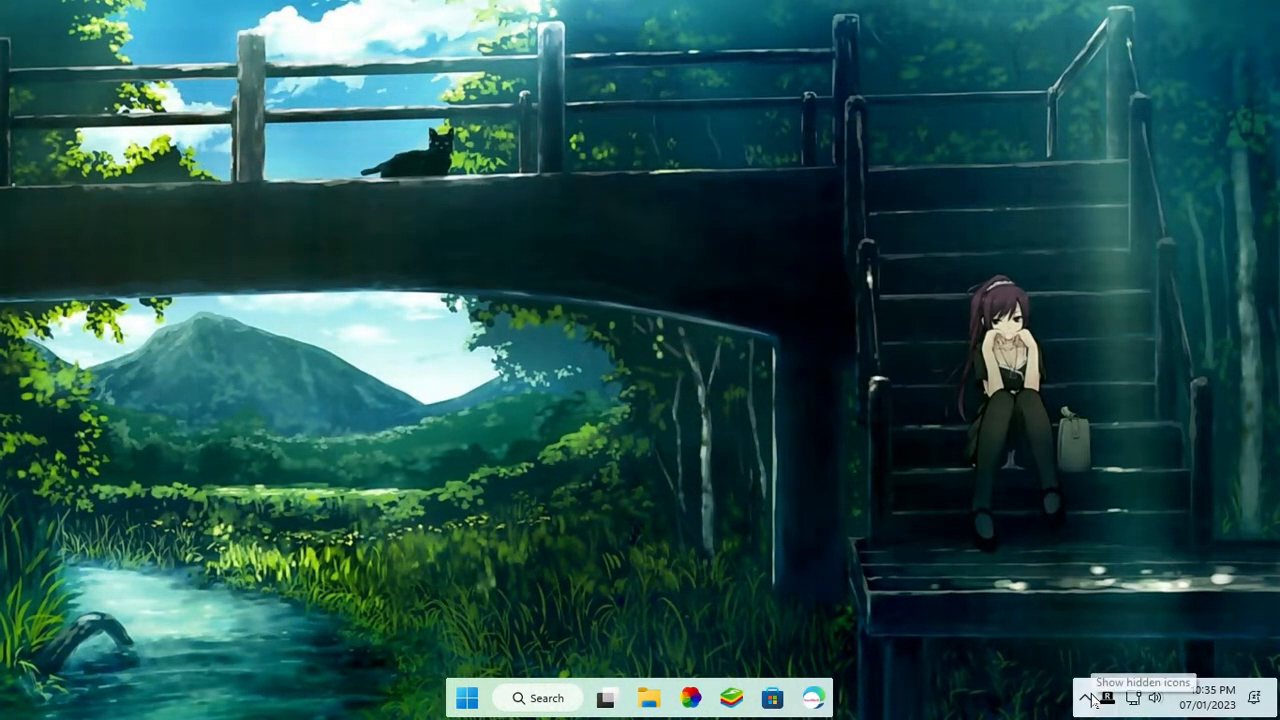
Open the Manage Rainmeter window from the hidden system tray icons and refresh all skins
left_click(1088, 697)
right_click(1145, 642)
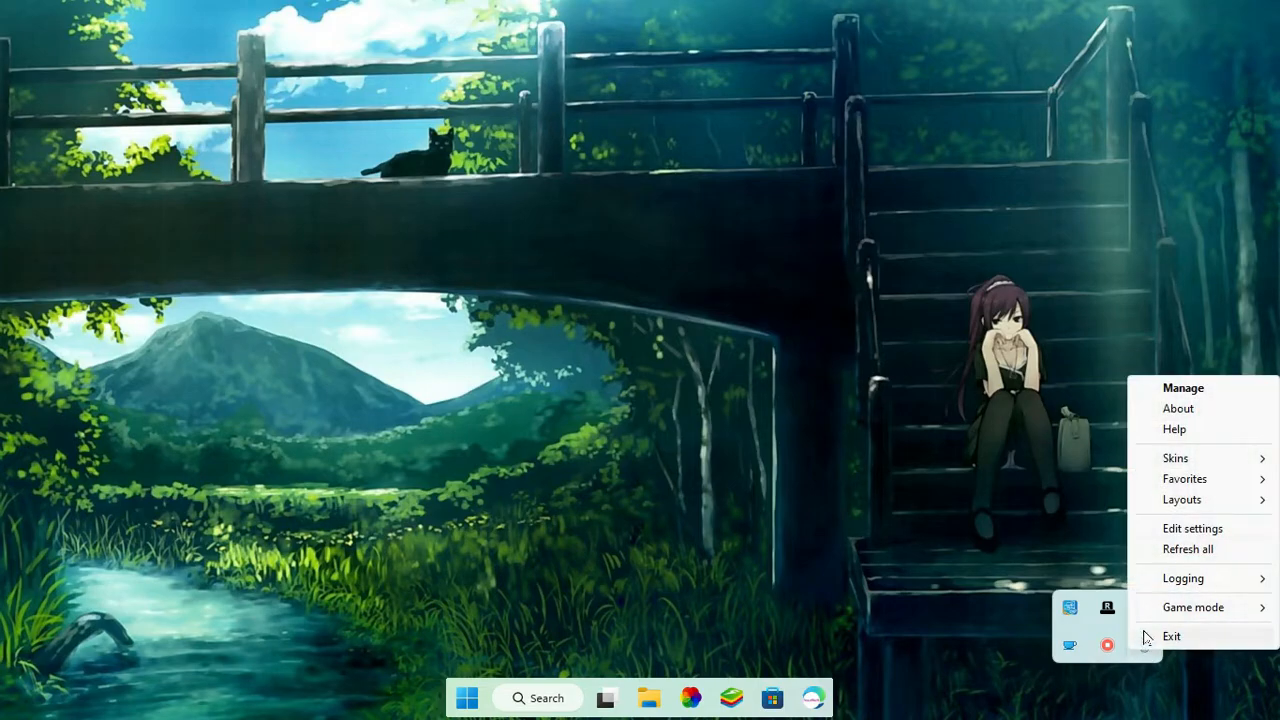
left_click(1190, 390)
left_click(308, 578)
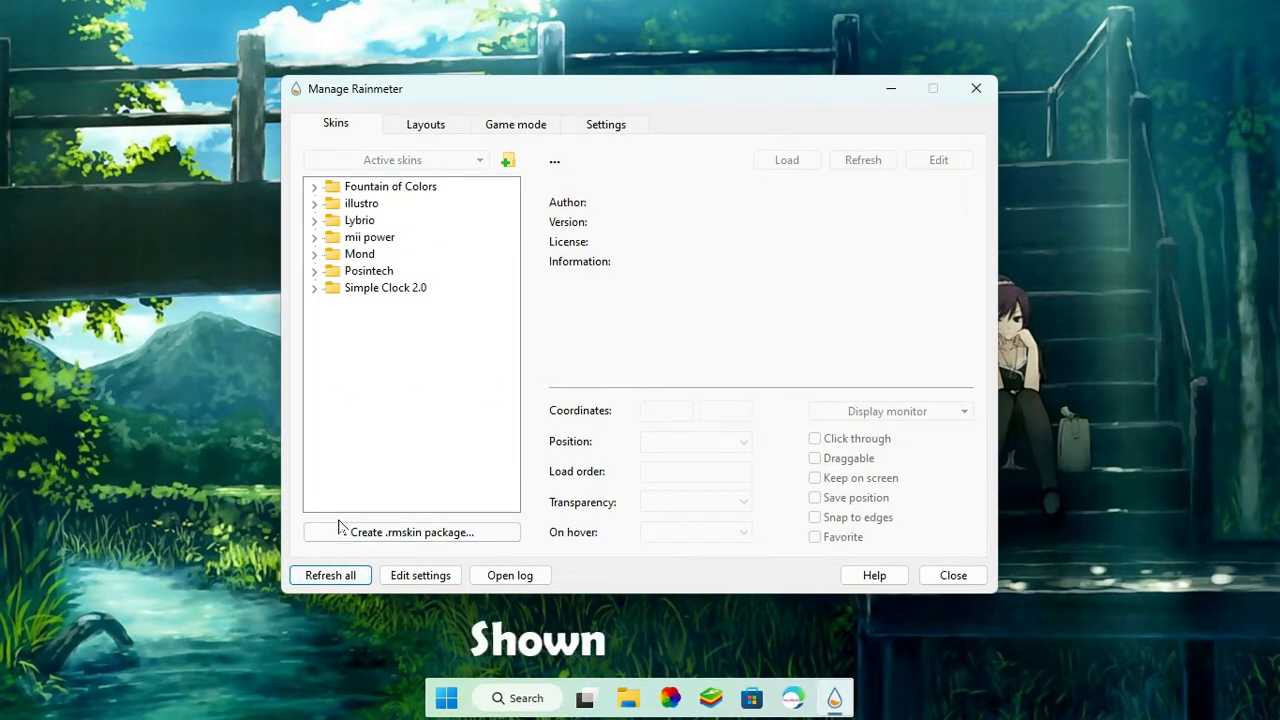
left_click(401, 421)
Load Fountain of Colors.ini from the Fountain of Colors skin folder
left_click(314, 187)
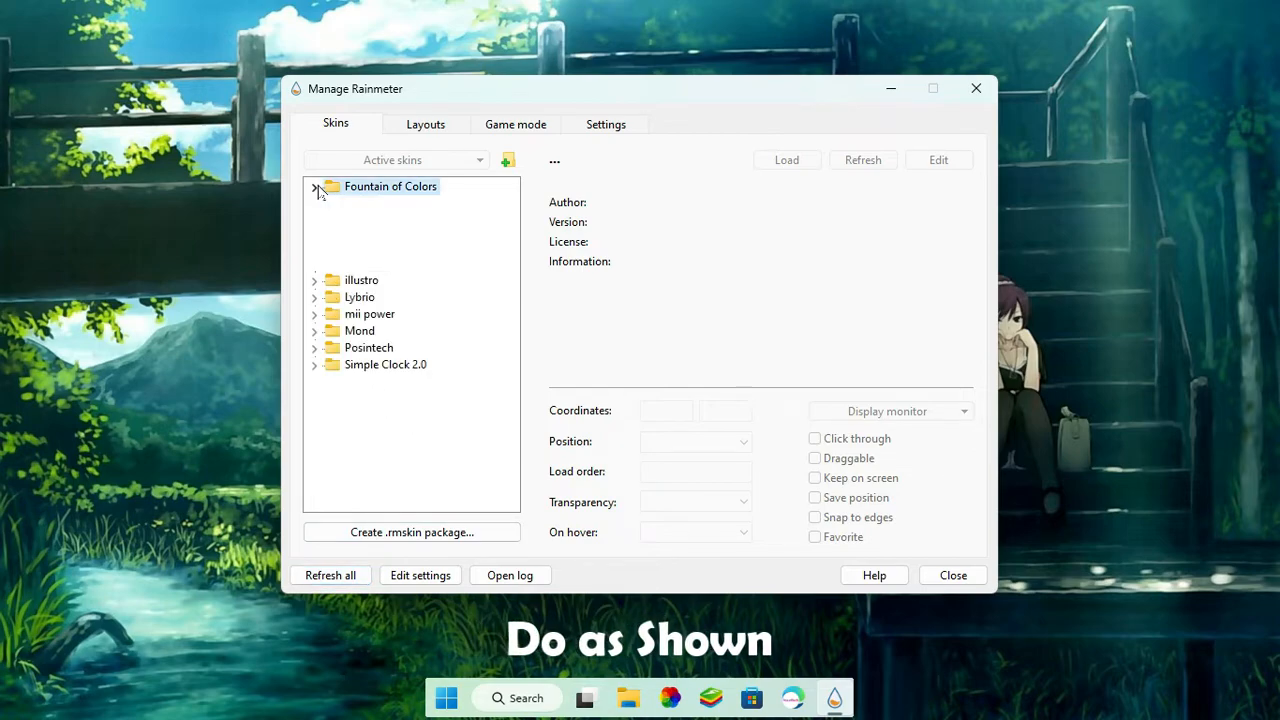
left_click(405, 272)
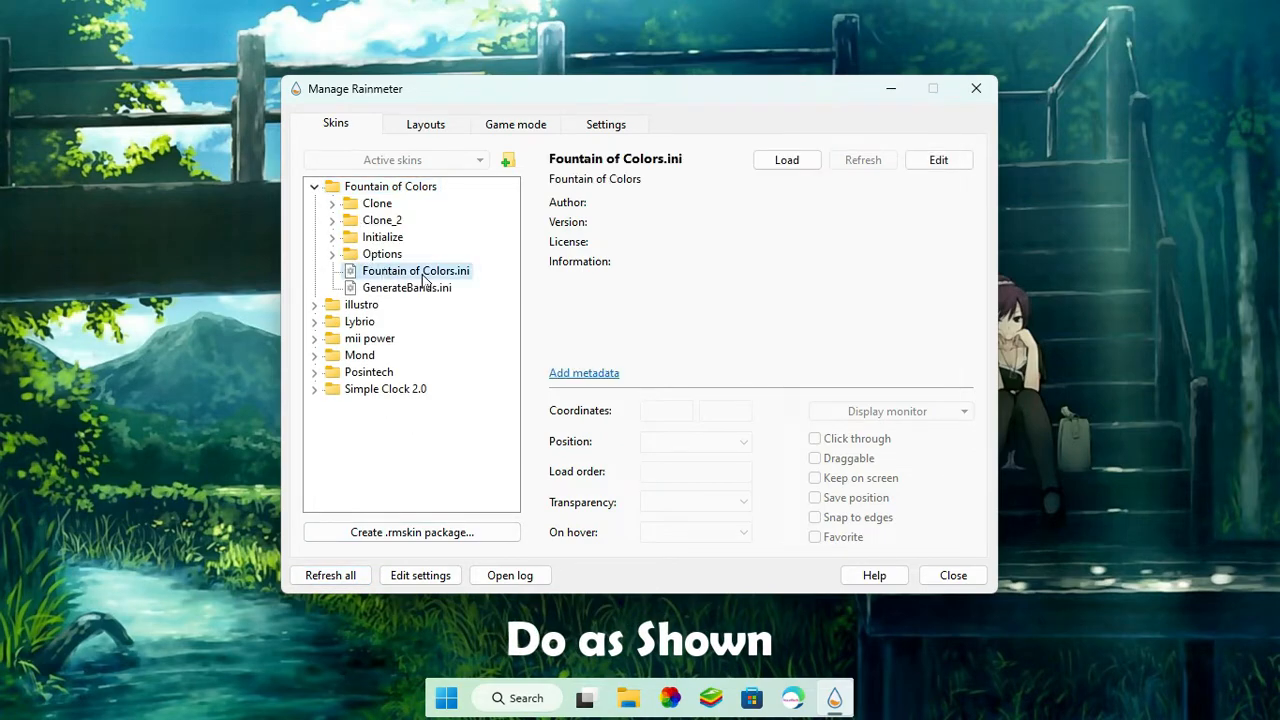
right_click(430, 273)
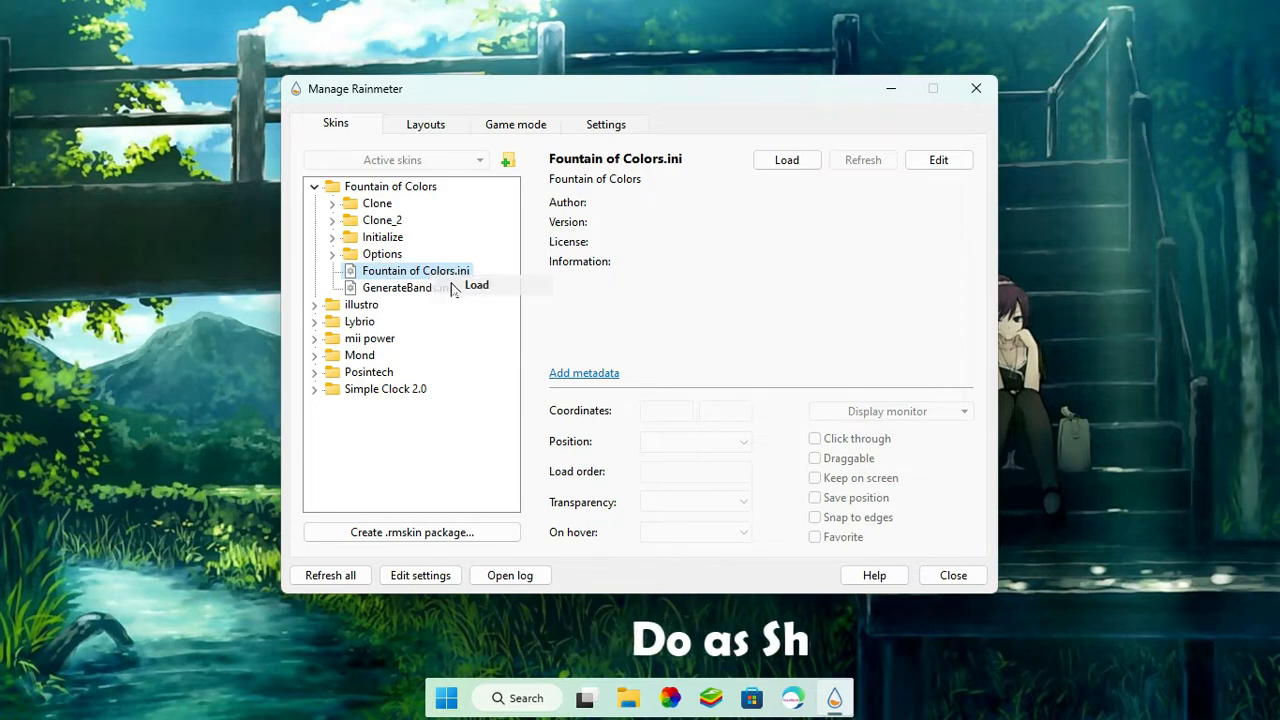
left_click(455, 285)
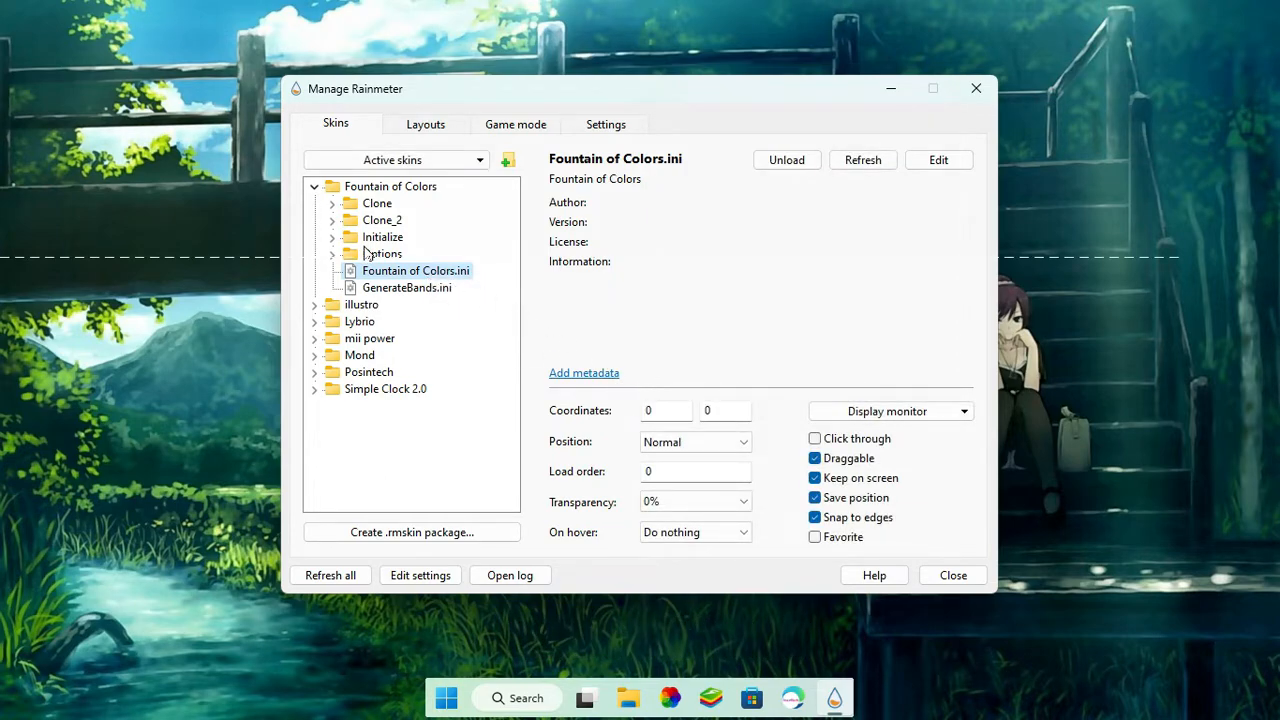
Move the Fountain of Colors visualizer down to Y coordinate 130, and open and close its Visualizer options
left_click_drag(267, 263, 240, 380)
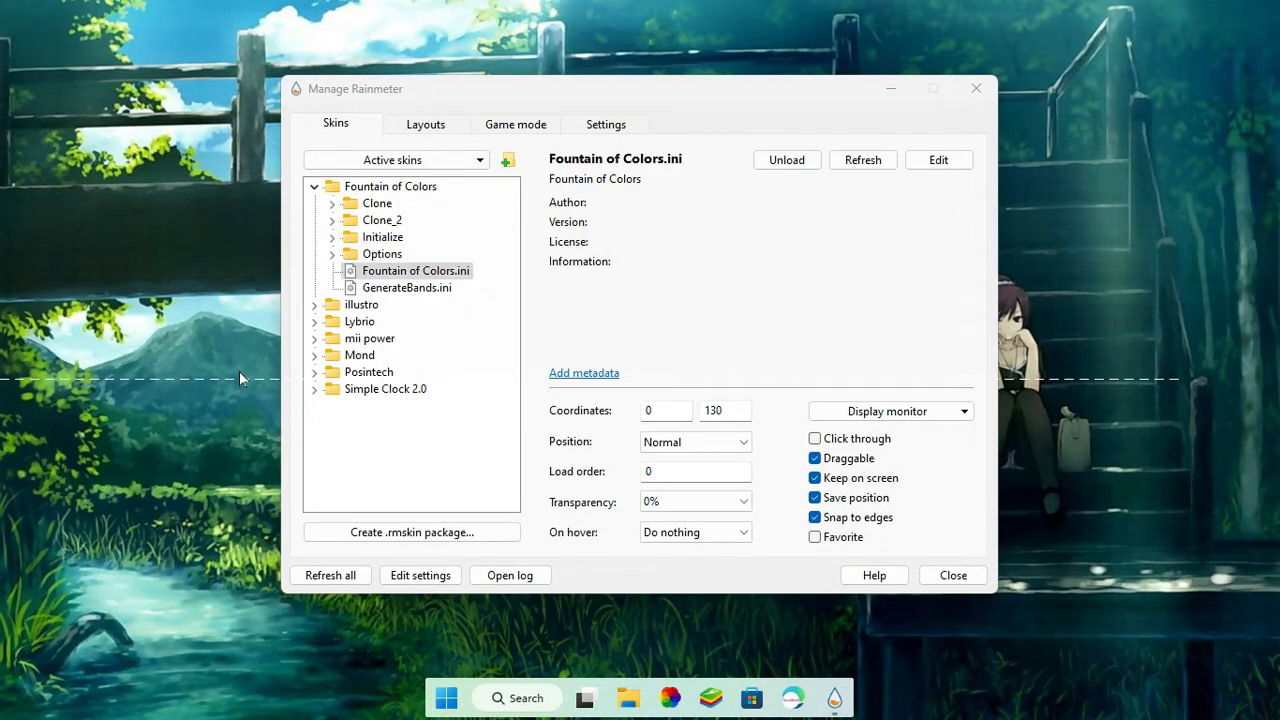
double_click(332, 240)
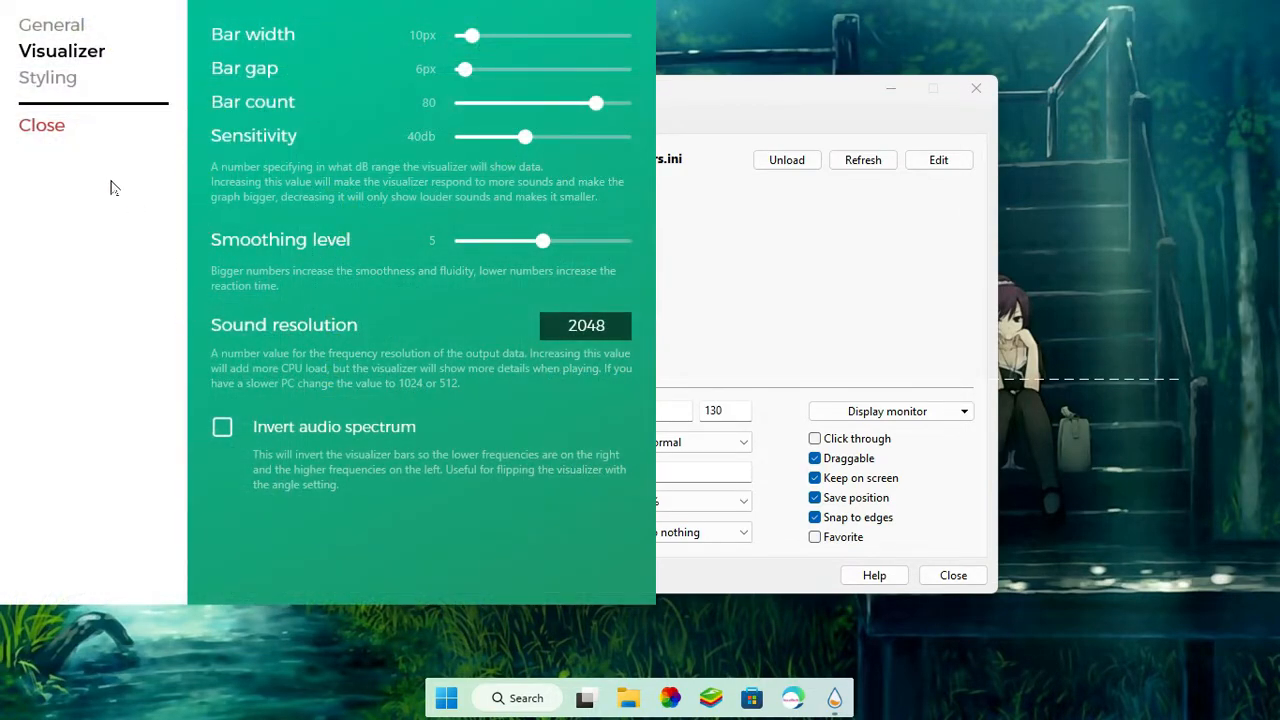
left_click(55, 128)
Load general.ini from the Fountain of Colors Options folder and set the visualizer height to 240px
left_click_drag(367, 95, 422, 24)
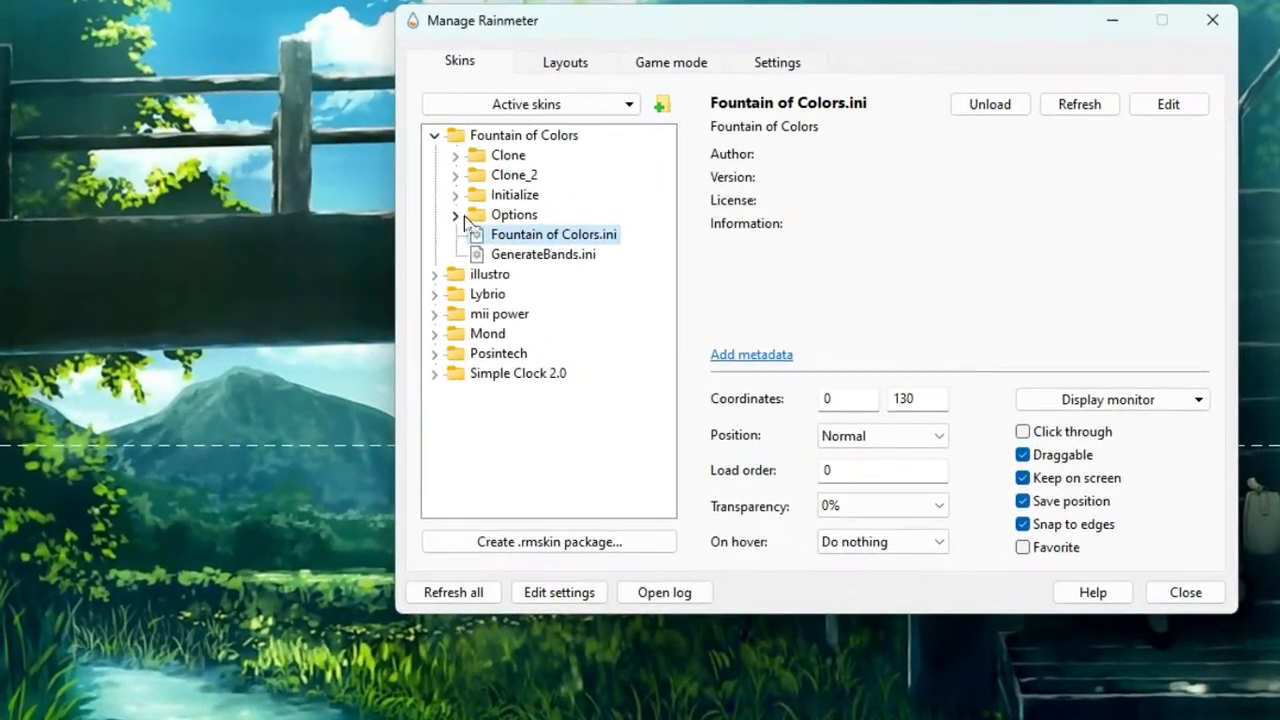
left_click(387, 183)
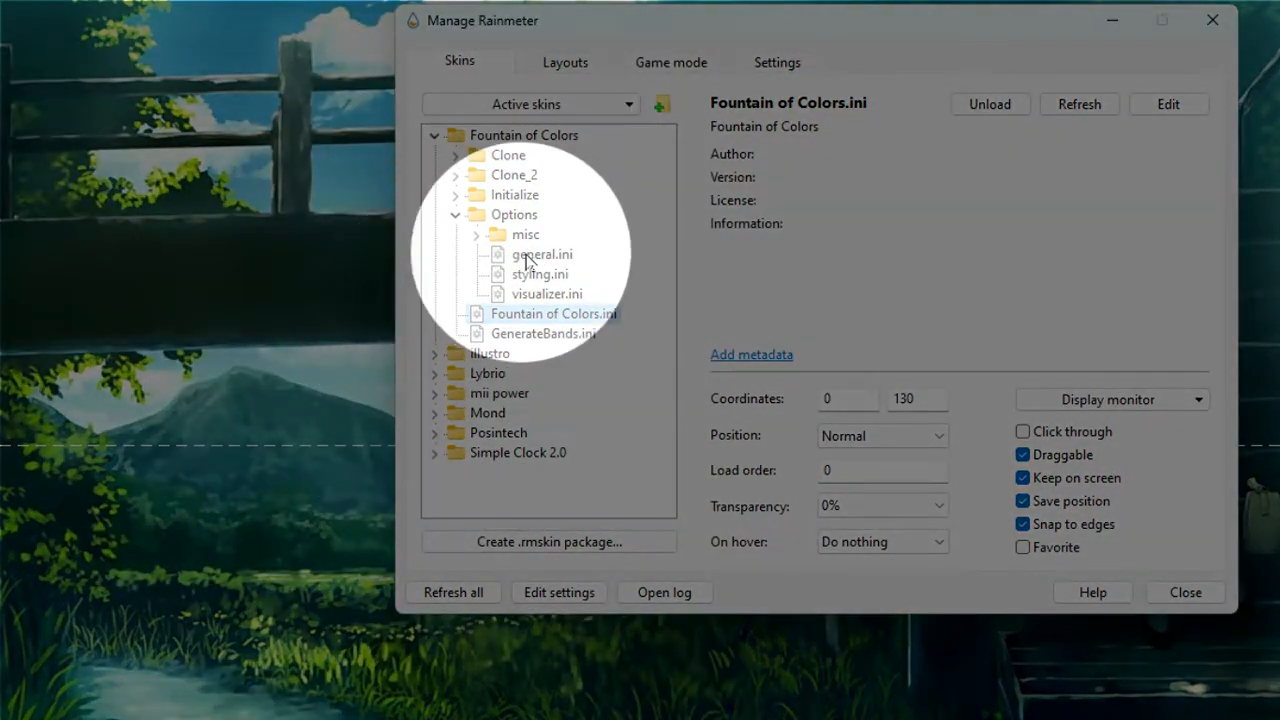
left_click(544, 260)
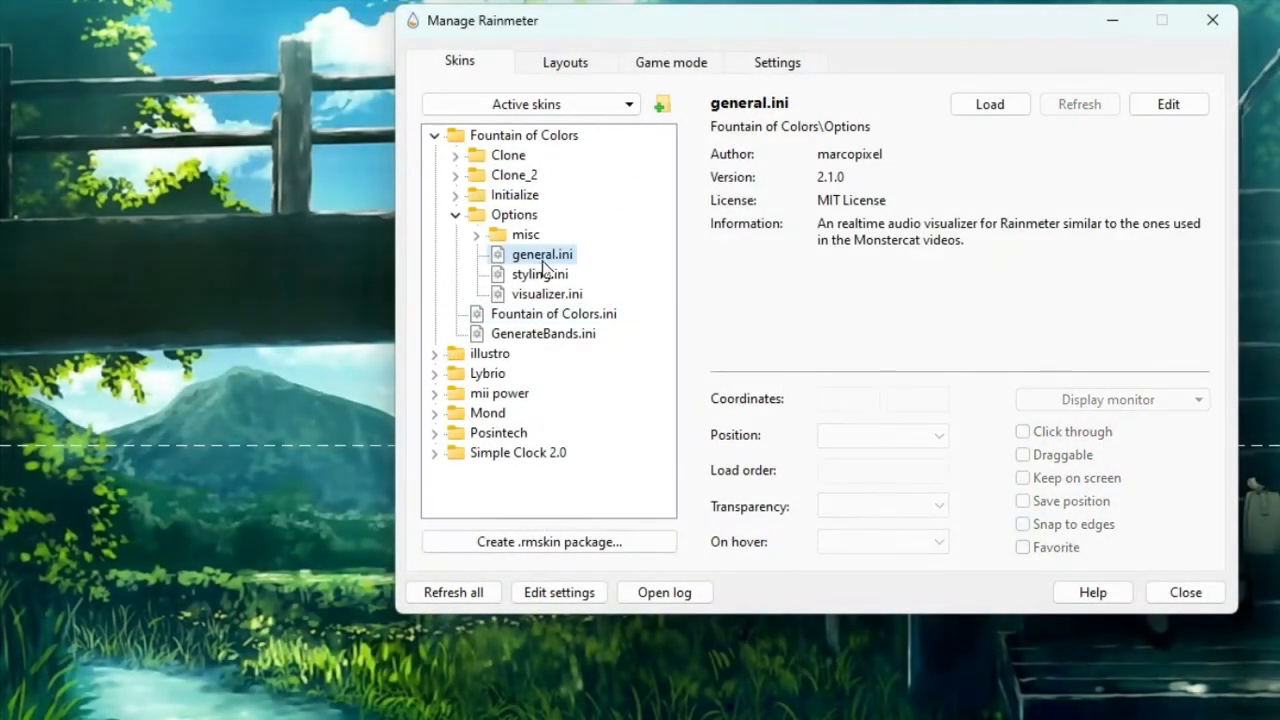
right_click(572, 264)
left_click(574, 268)
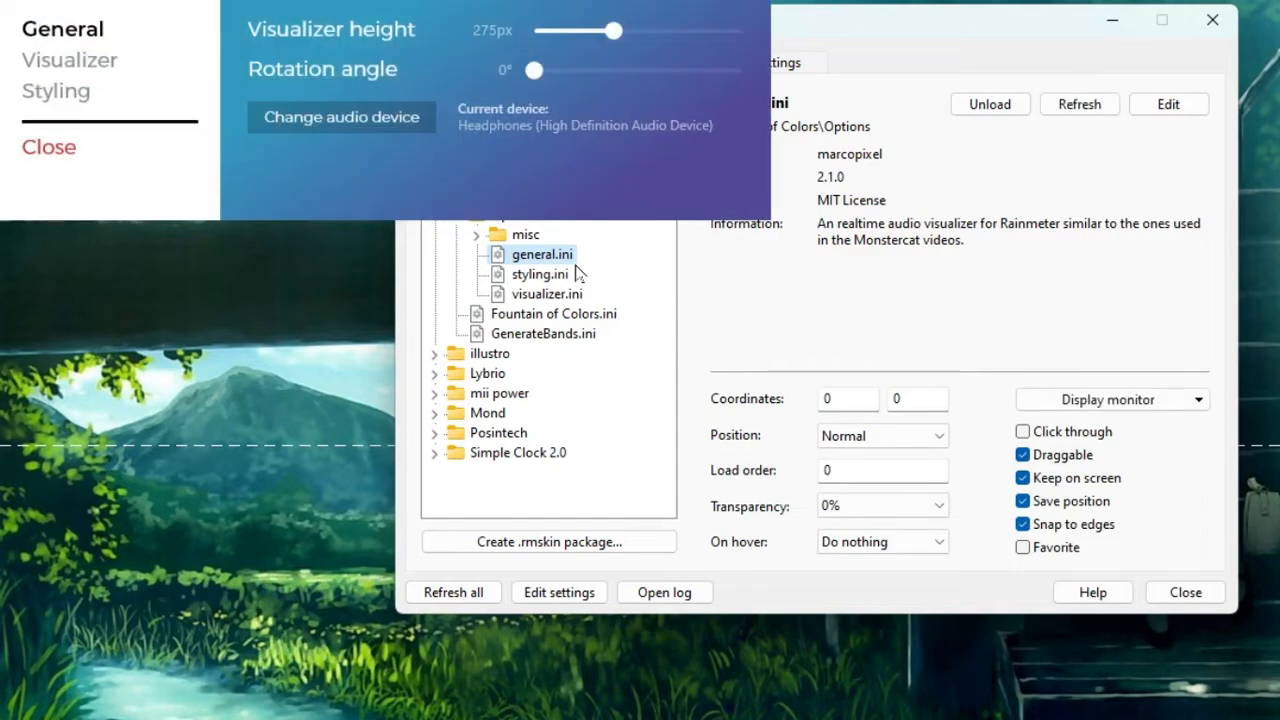
mouse_move(607, 43)
left_mouse_down()
mouse_move(592, 44)
mouse_move(606, 42)
left_mouse_up()
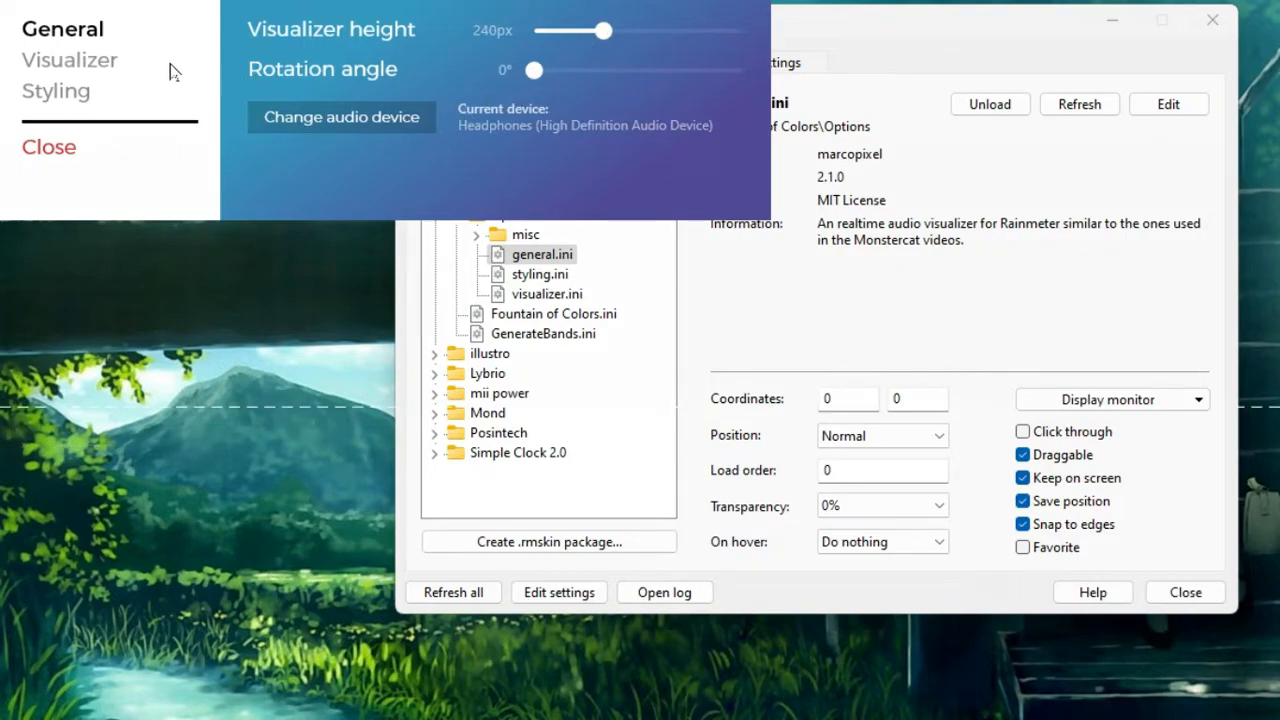
In the Visualizer options, set bar width to 7px, bar count to 34, sensitivity to 73db and smoothing level to 10, and close the options
left_click(112, 63)
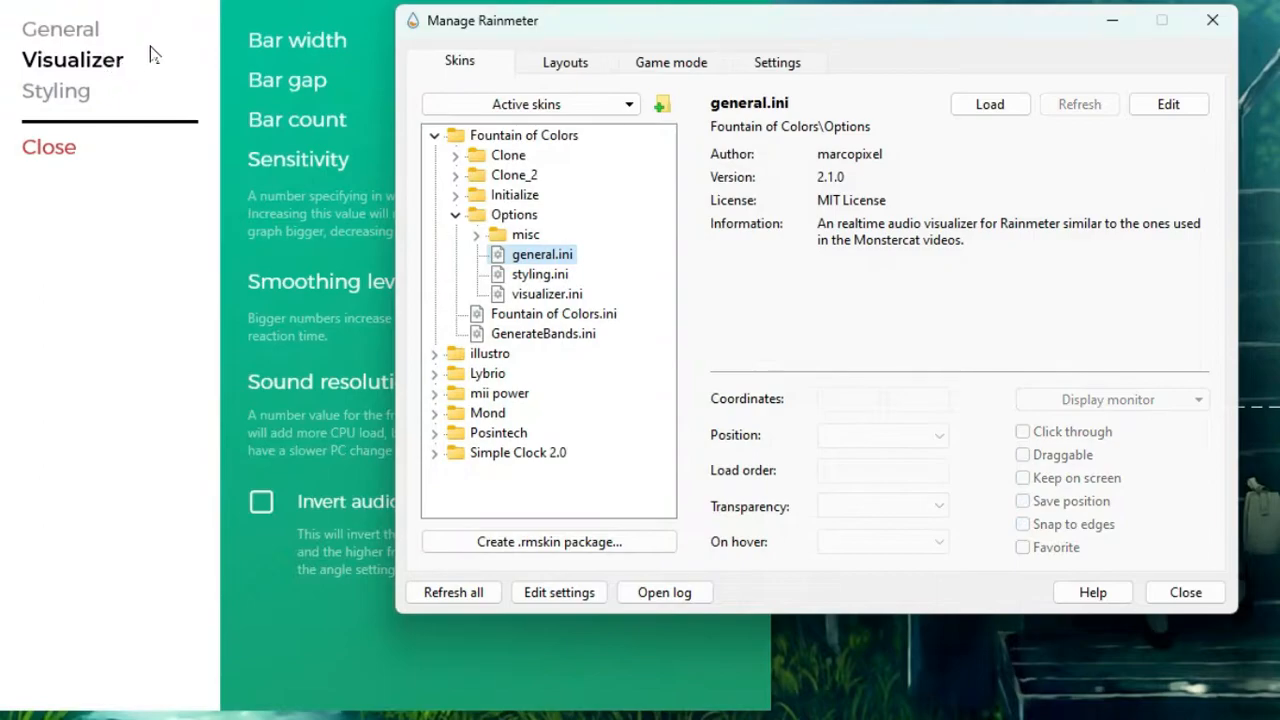
left_click_drag(555, 42, 547, 42)
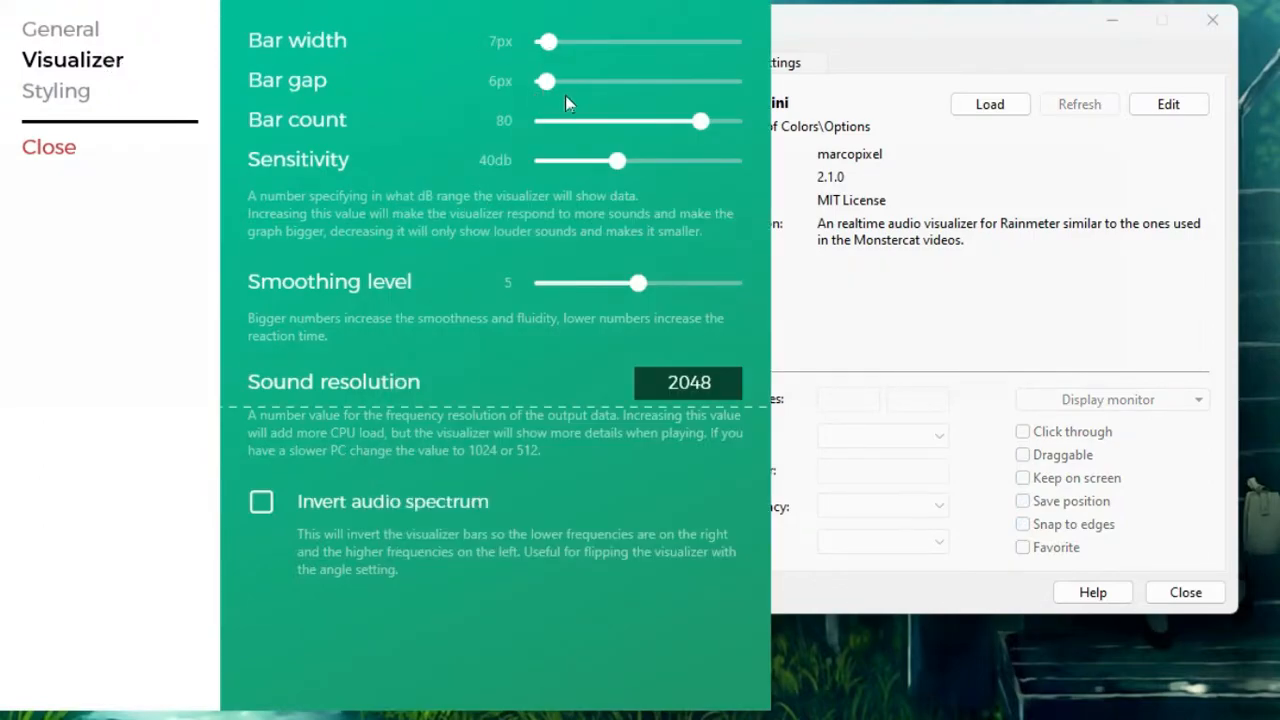
left_click_drag(701, 127, 697, 123)
left_click_drag(691, 121, 604, 128)
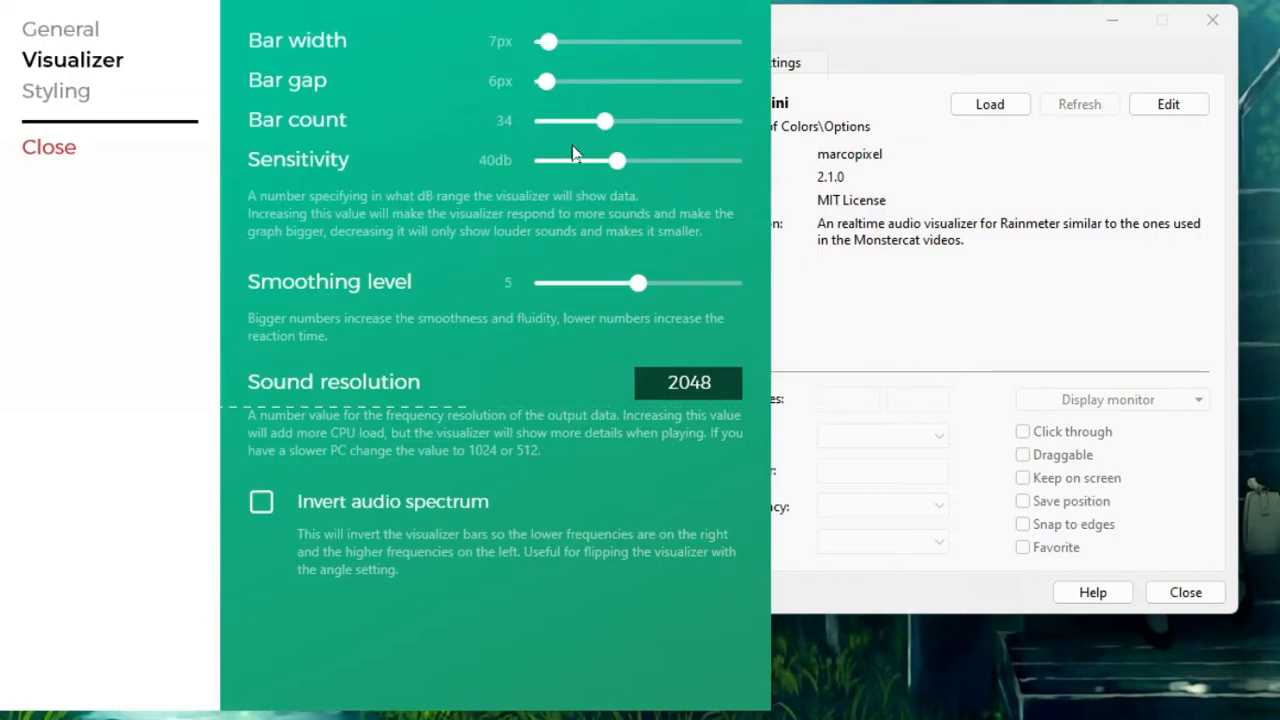
left_click_drag(625, 172, 689, 172)
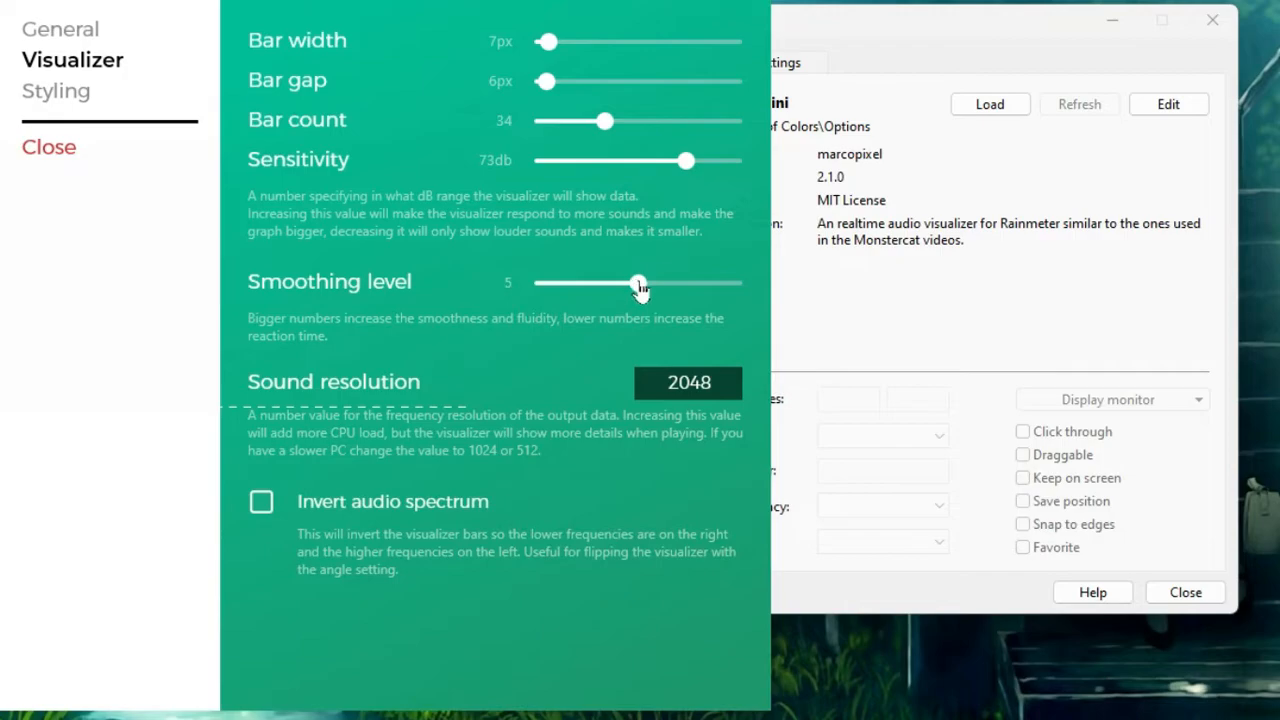
left_click_drag(692, 283, 743, 284)
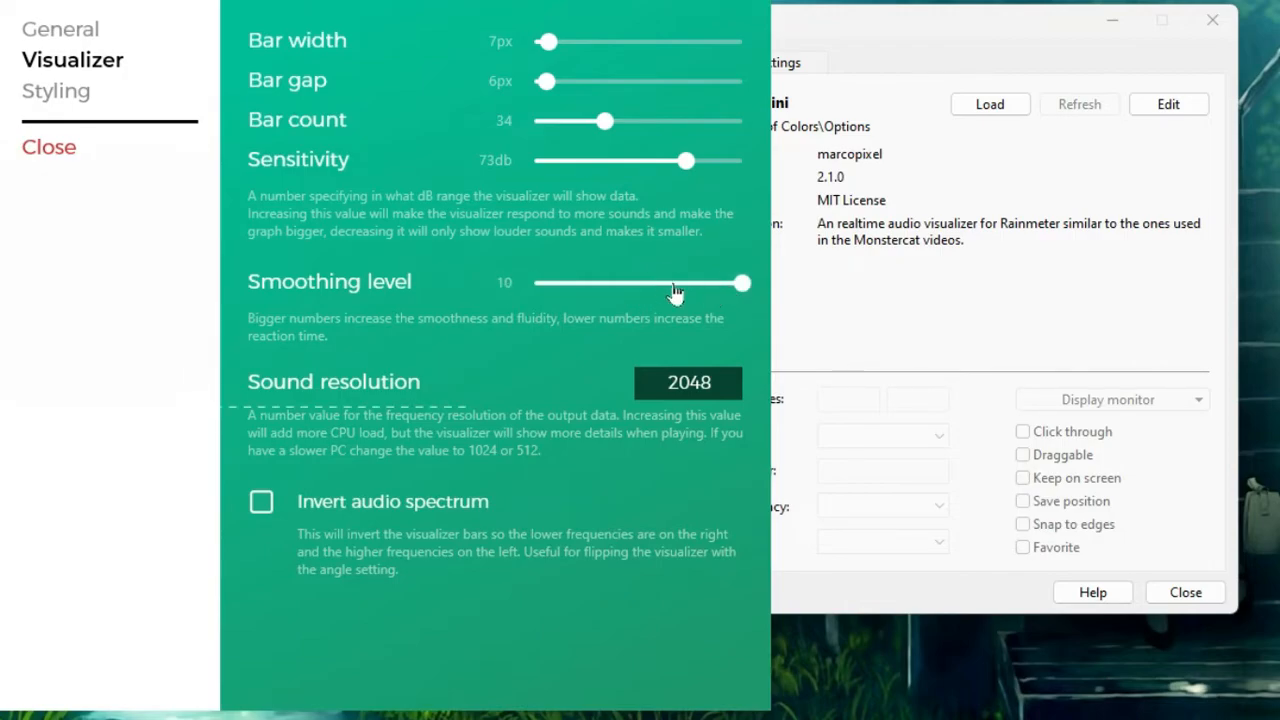
left_click(79, 99)
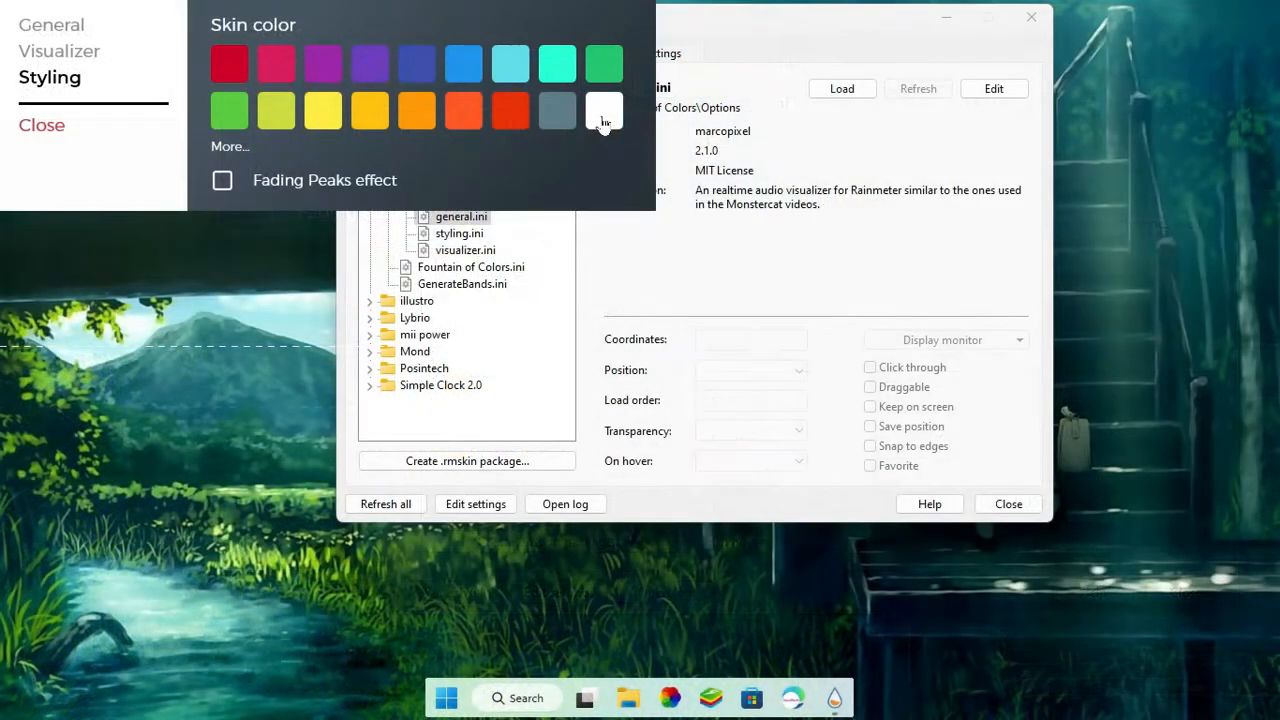
left_click(42, 126)
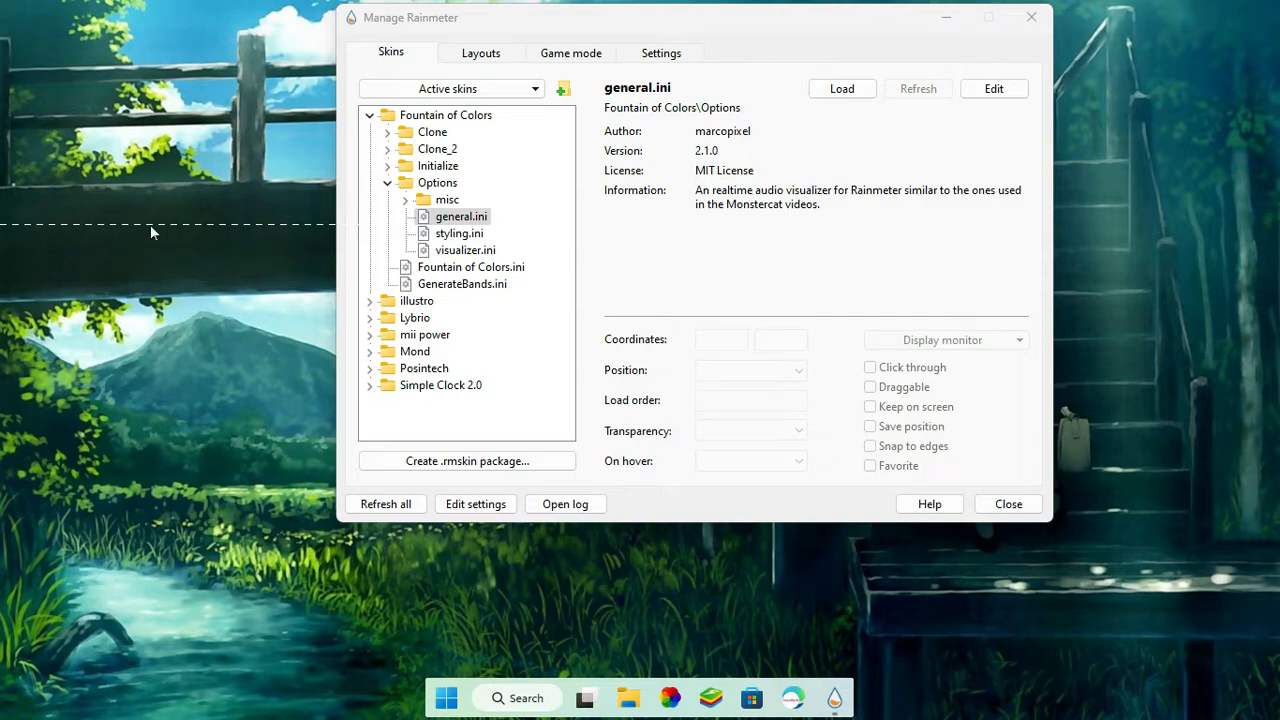
Set the Fountain of Colors.ini skin to position On desktop and transparency 0%, with Click through enabled
left_click_drag(486, 30, 601, 41)
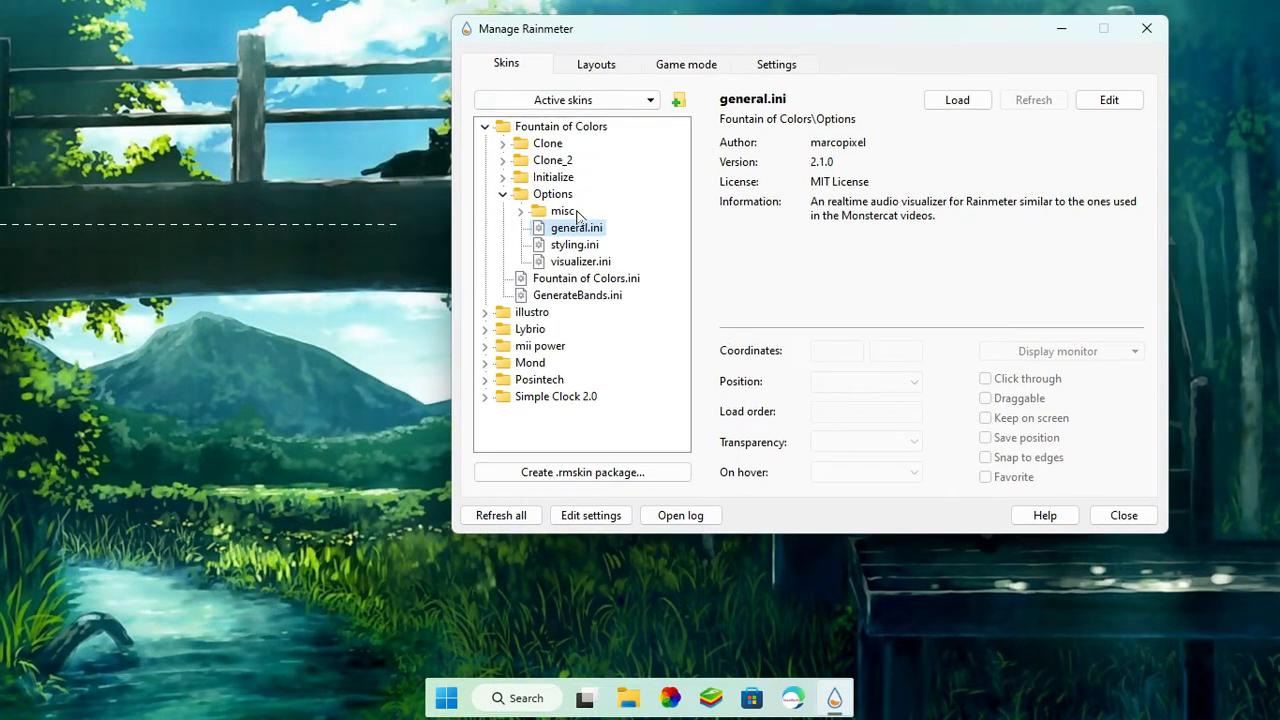
left_click(502, 194)
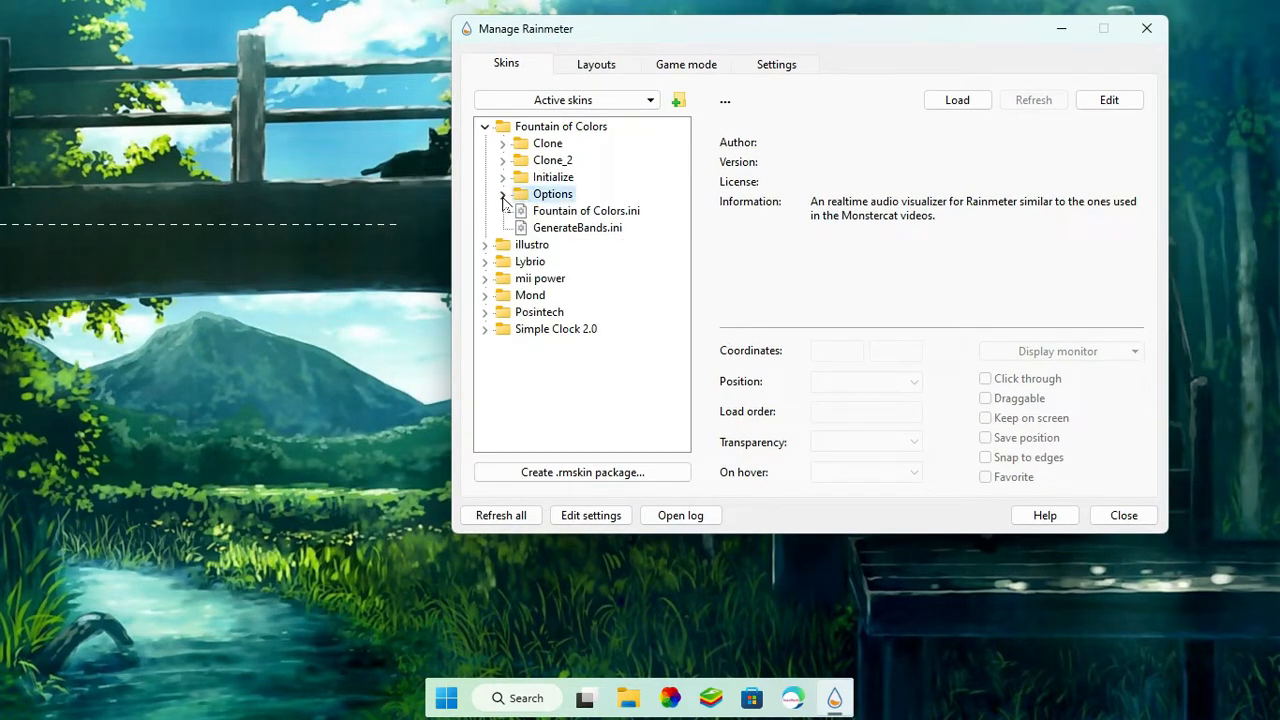
left_click(551, 213)
left_click(820, 348)
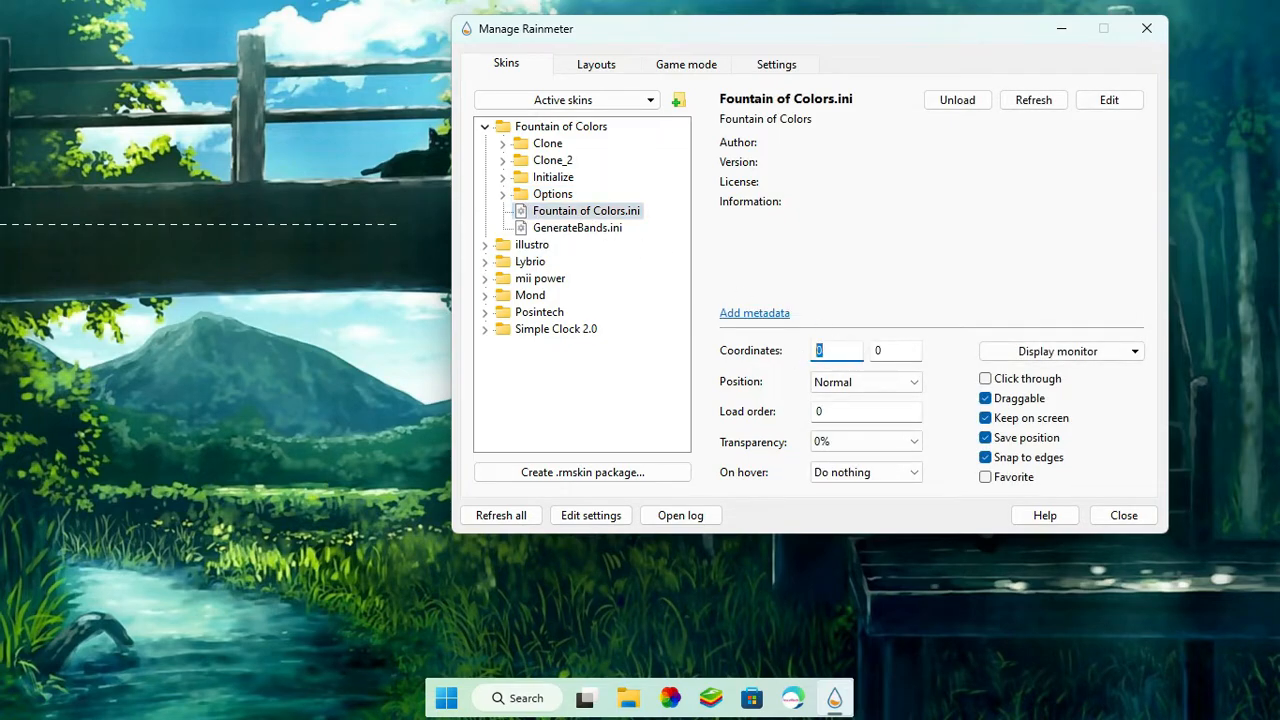
left_click(908, 383)
left_click(897, 400)
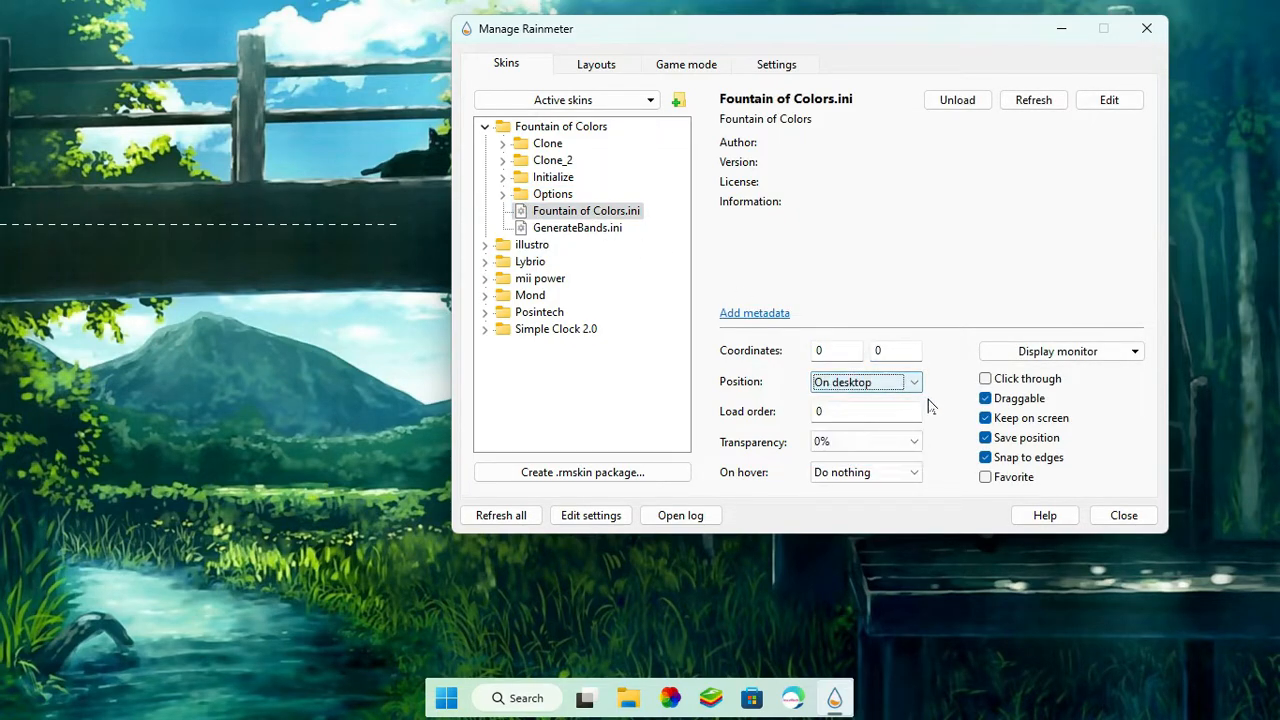
left_click(874, 443)
left_click(868, 462)
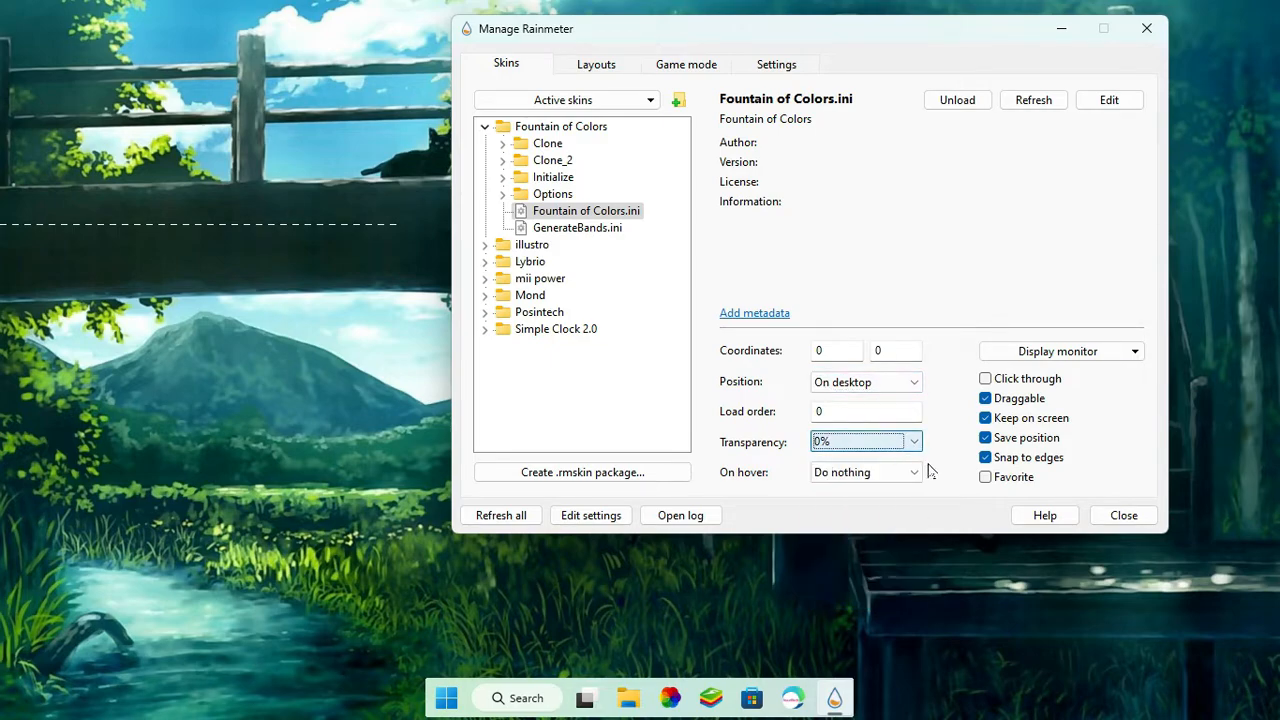
left_click(985, 380)
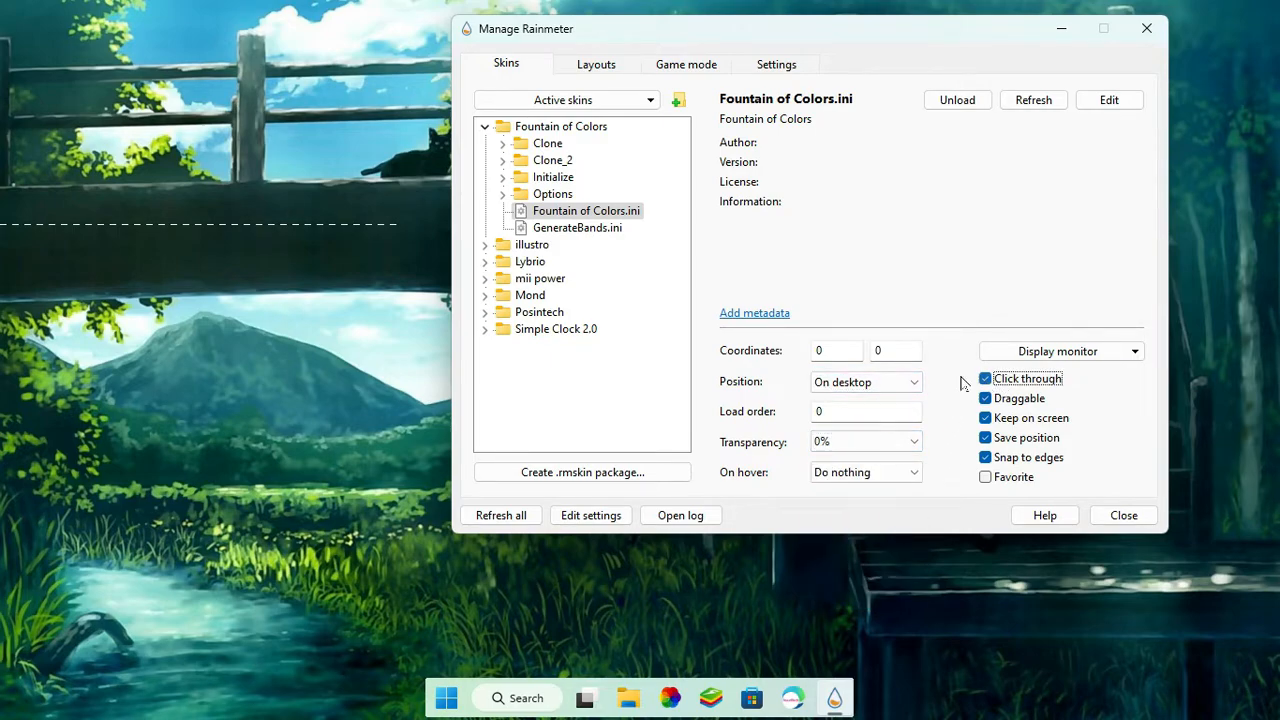
Load the W.ini skin from the power subfolder of mii power
left_click(485, 127)
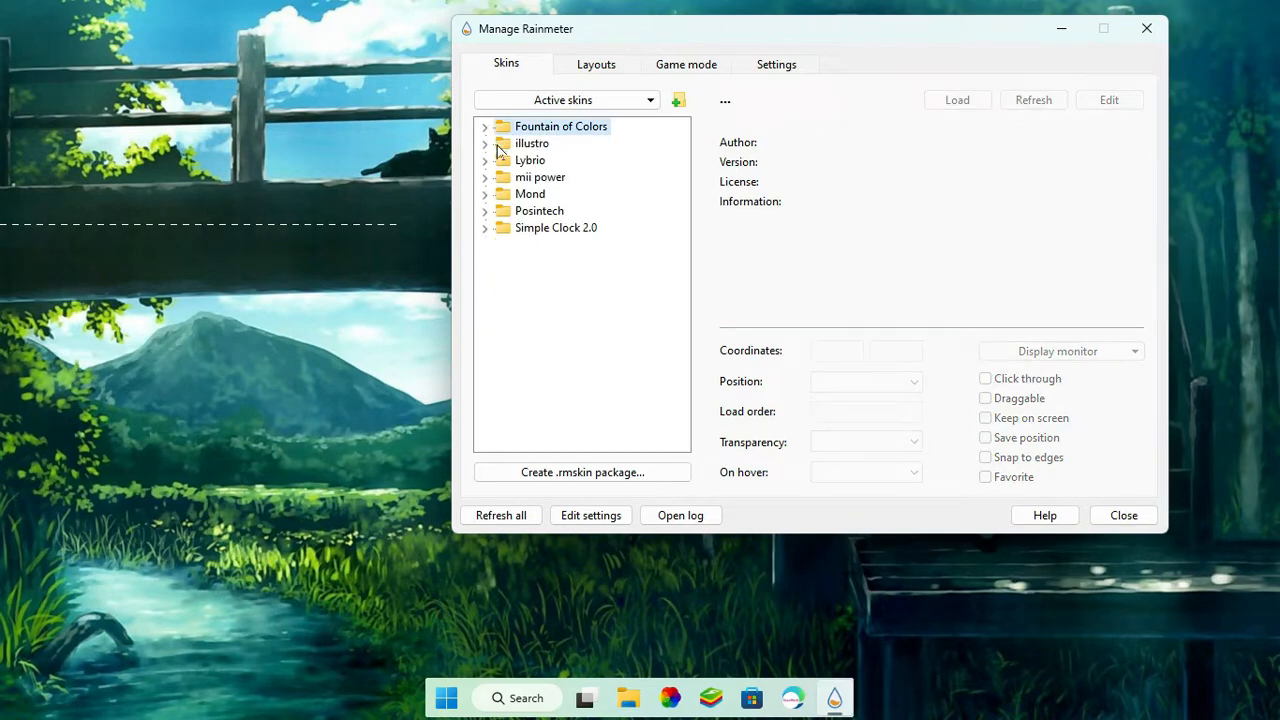
left_click(485, 178)
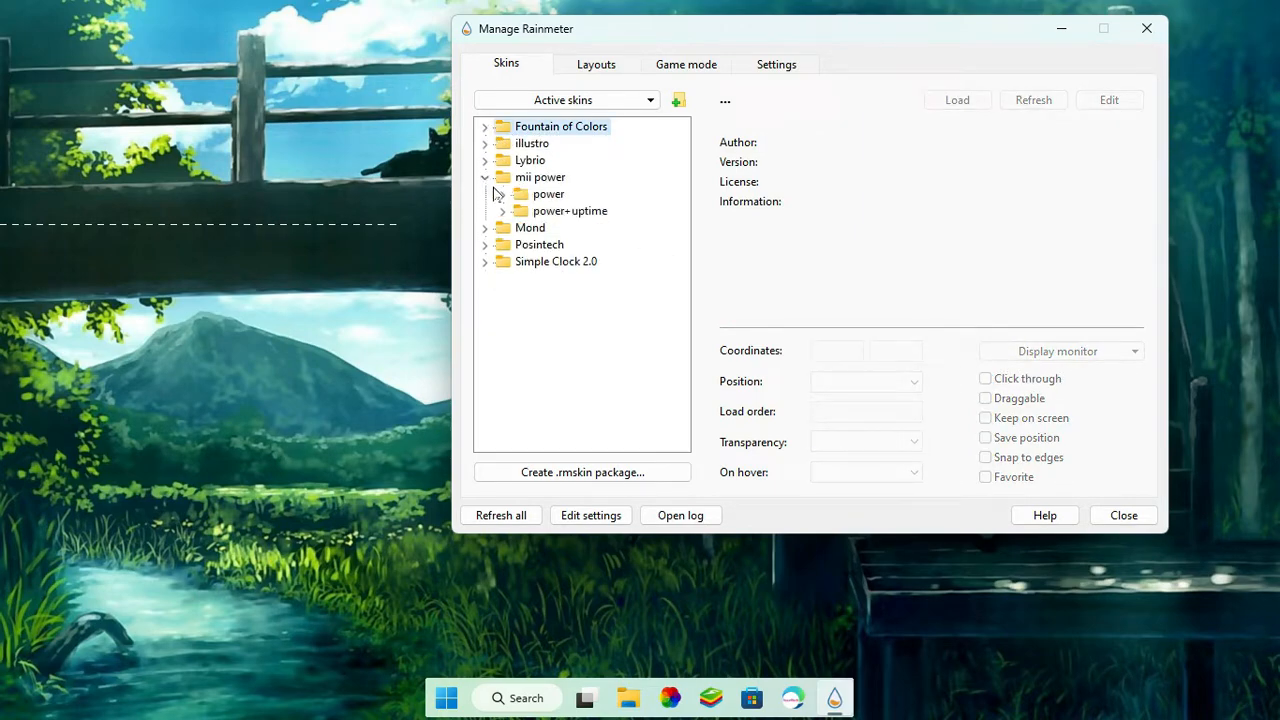
left_click(502, 194)
left_click(553, 228)
right_click(550, 230)
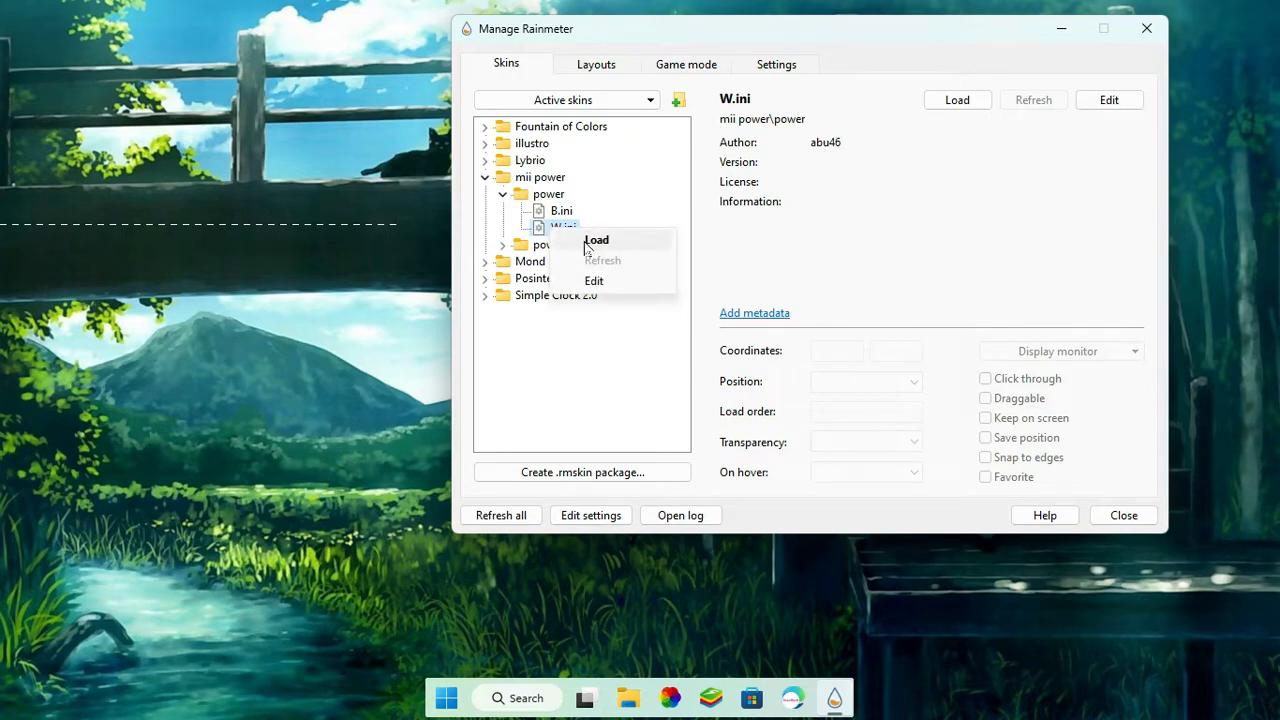
left_click(596, 241)
Set the W.ini skin's coordinates to 53, 570, position to On desktop and transparency to 10%, and enable Click through
left_click_drag(833, 351, 783, 350)
type("53")
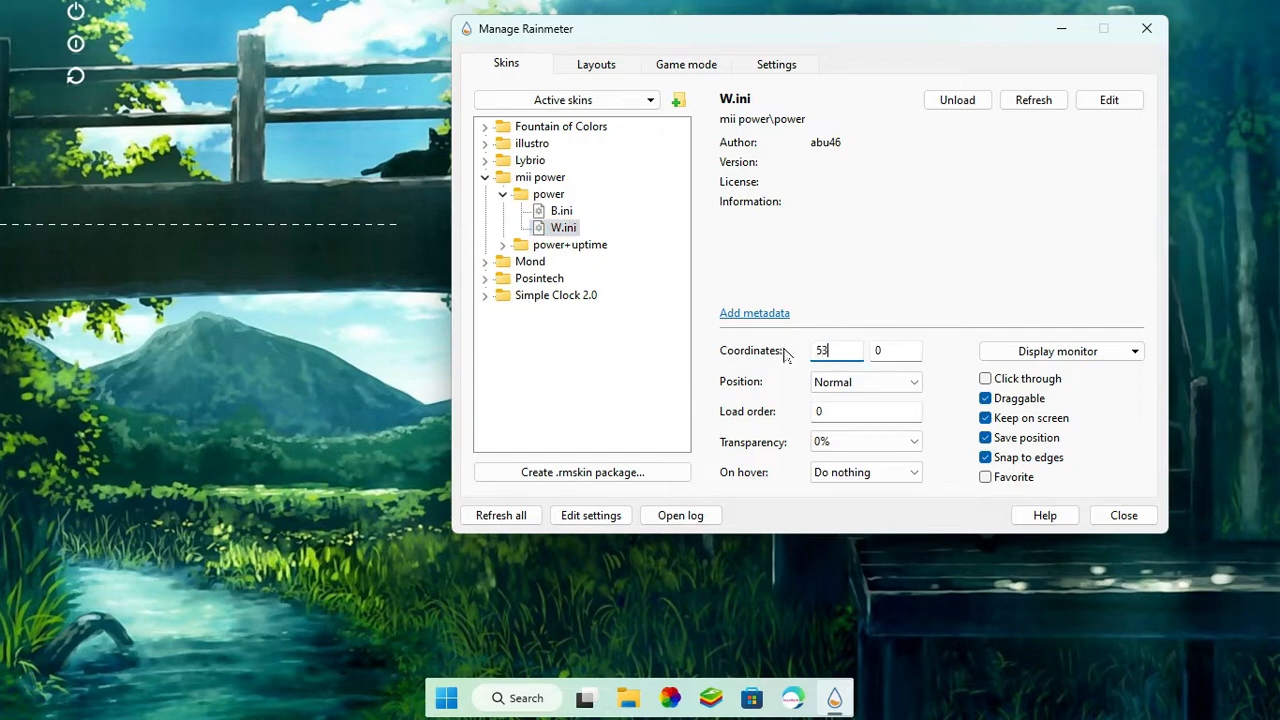
left_click_drag(884, 351, 864, 358)
type("570")
left_click(870, 382)
left_click(866, 401)
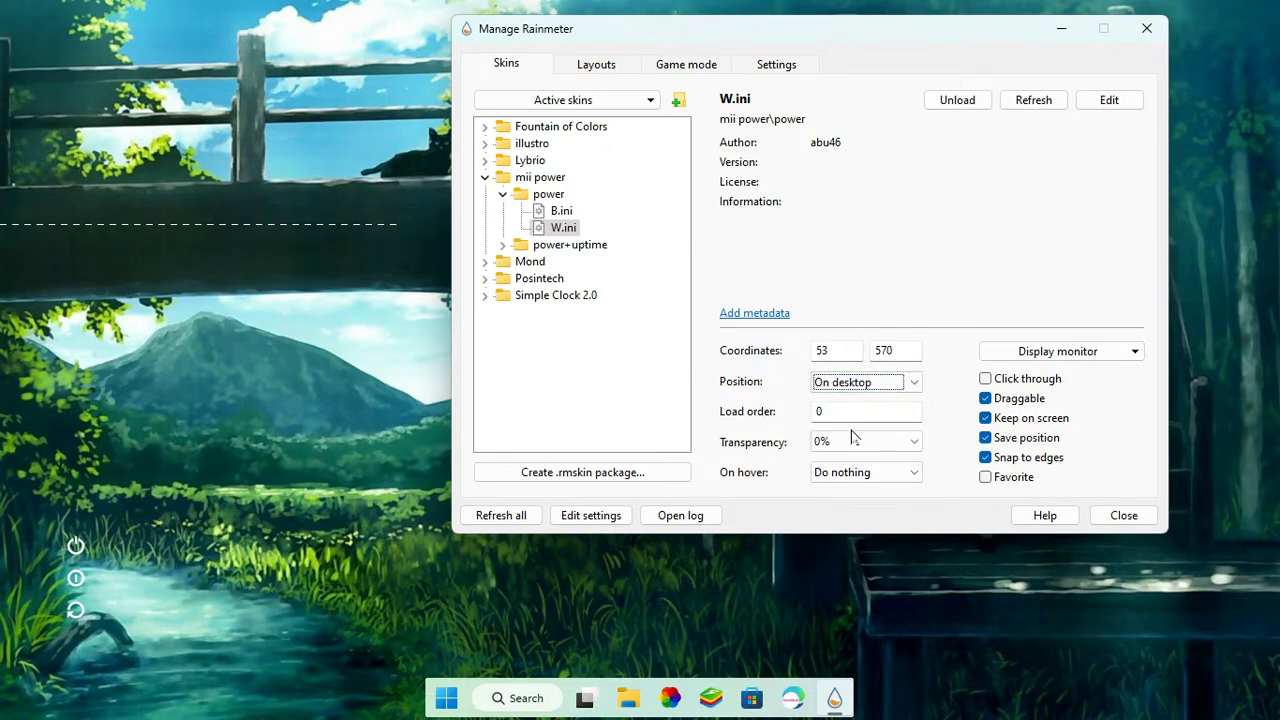
left_click(853, 440)
left_click(857, 473)
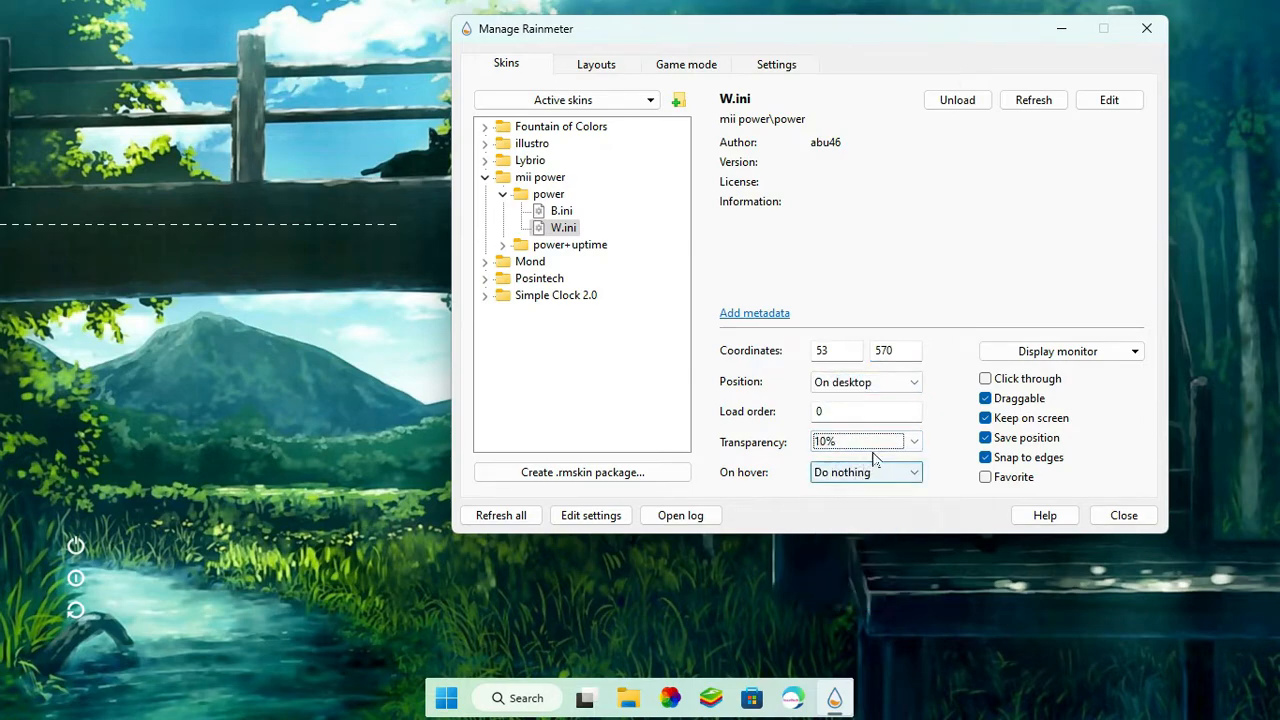
left_click(985, 378)
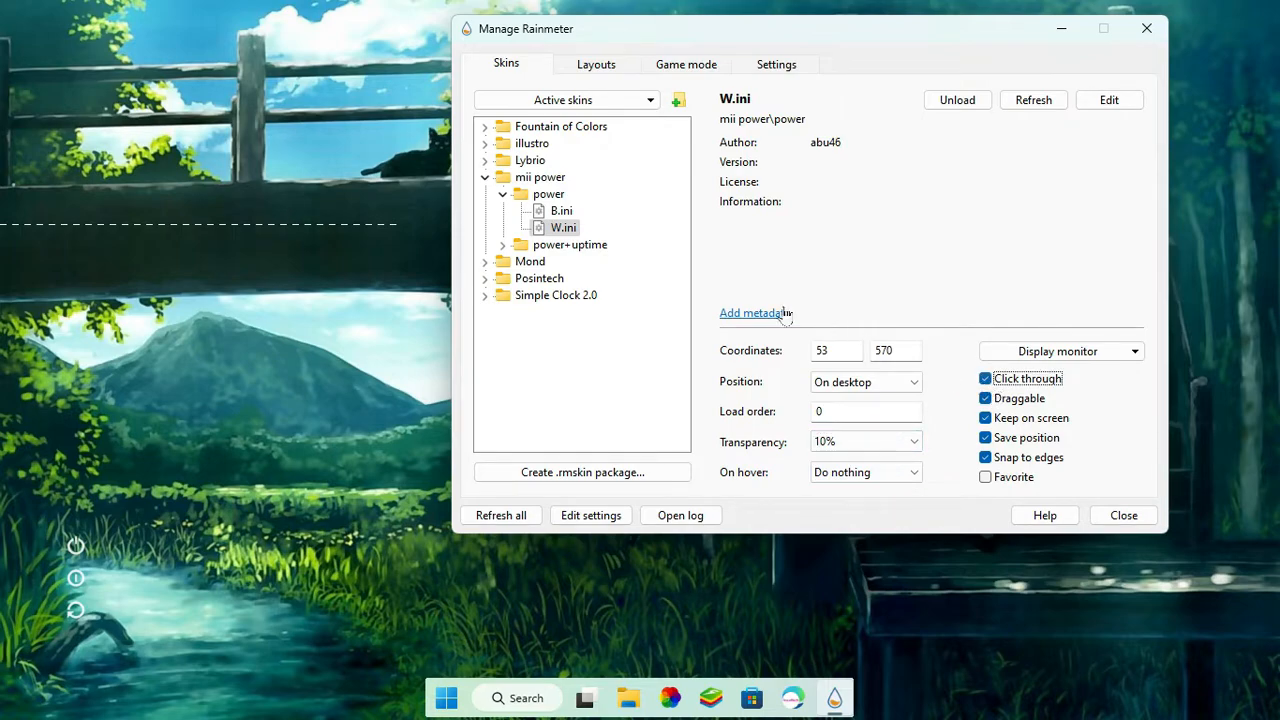
Load the clock.ini skin from the Classic Version folder of Simple Clock 2.0
left_click(486, 177)
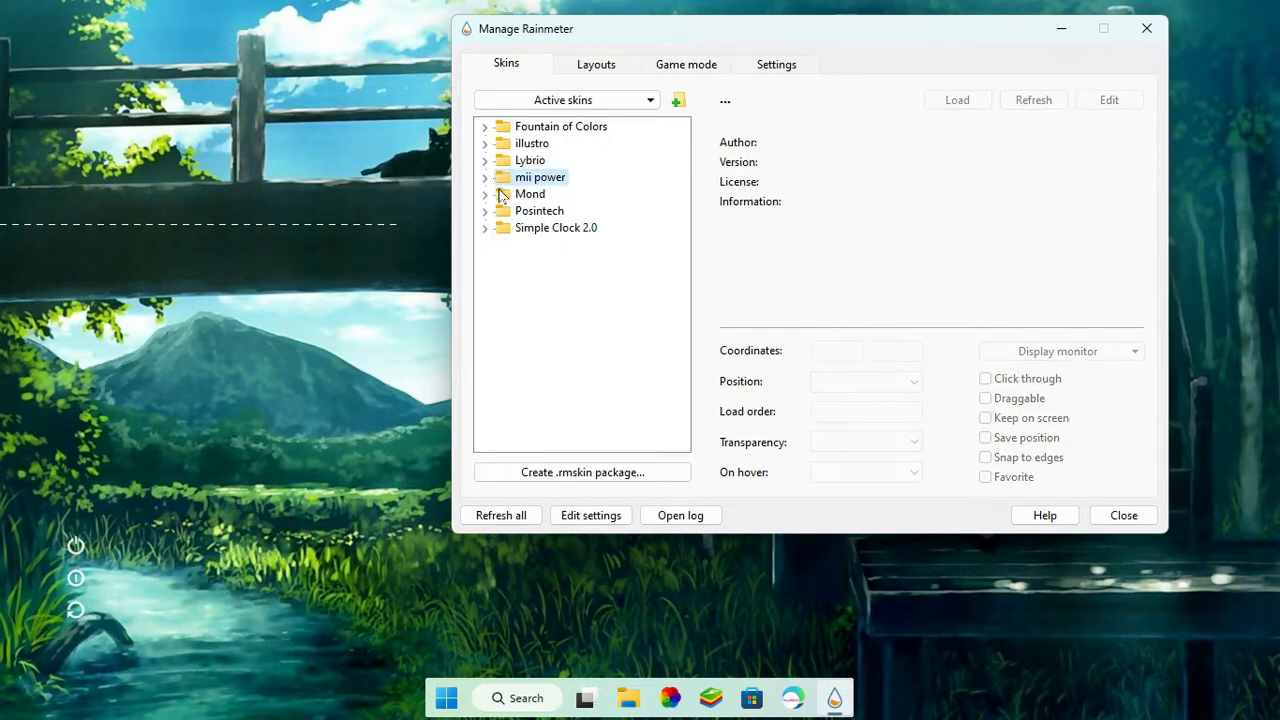
left_click(485, 229)
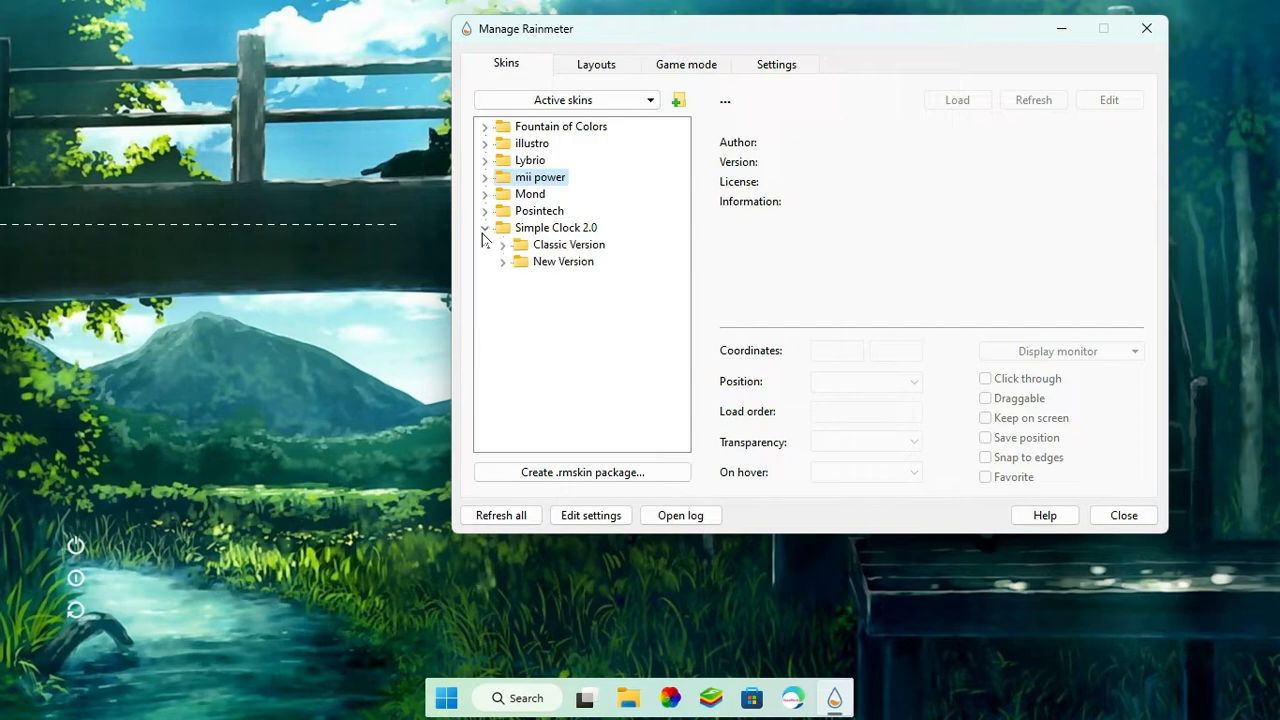
left_click(502, 245)
left_click(565, 261)
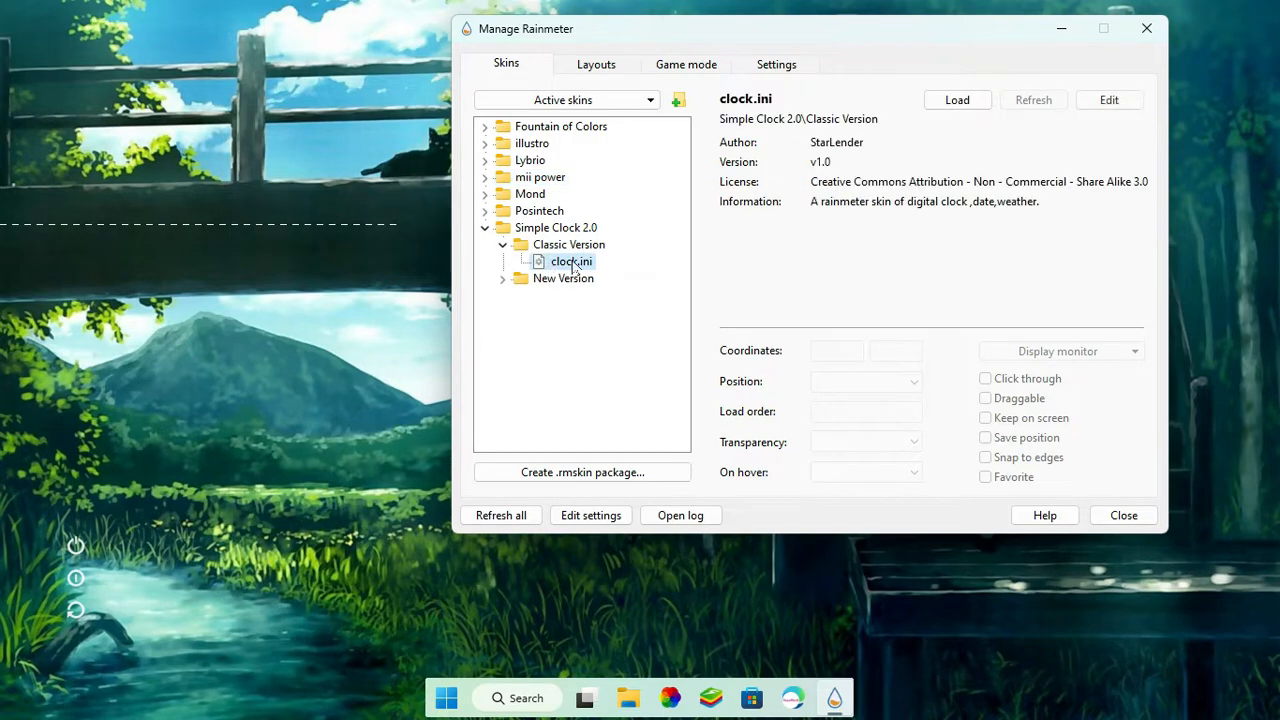
right_click(586, 266)
left_click(592, 274)
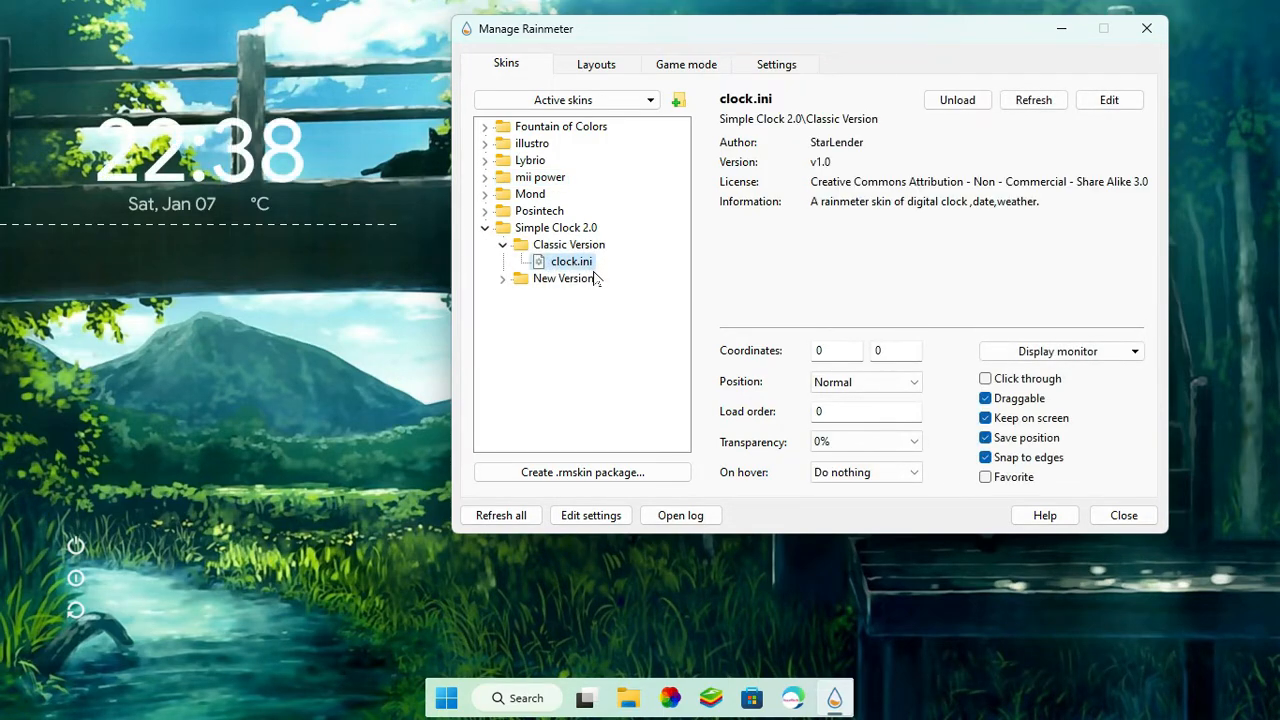
Set the Simple Clock skin's second coordinate to 486, position to On desktop and transparency to 20%, and enable Click through
double_click(818, 351)
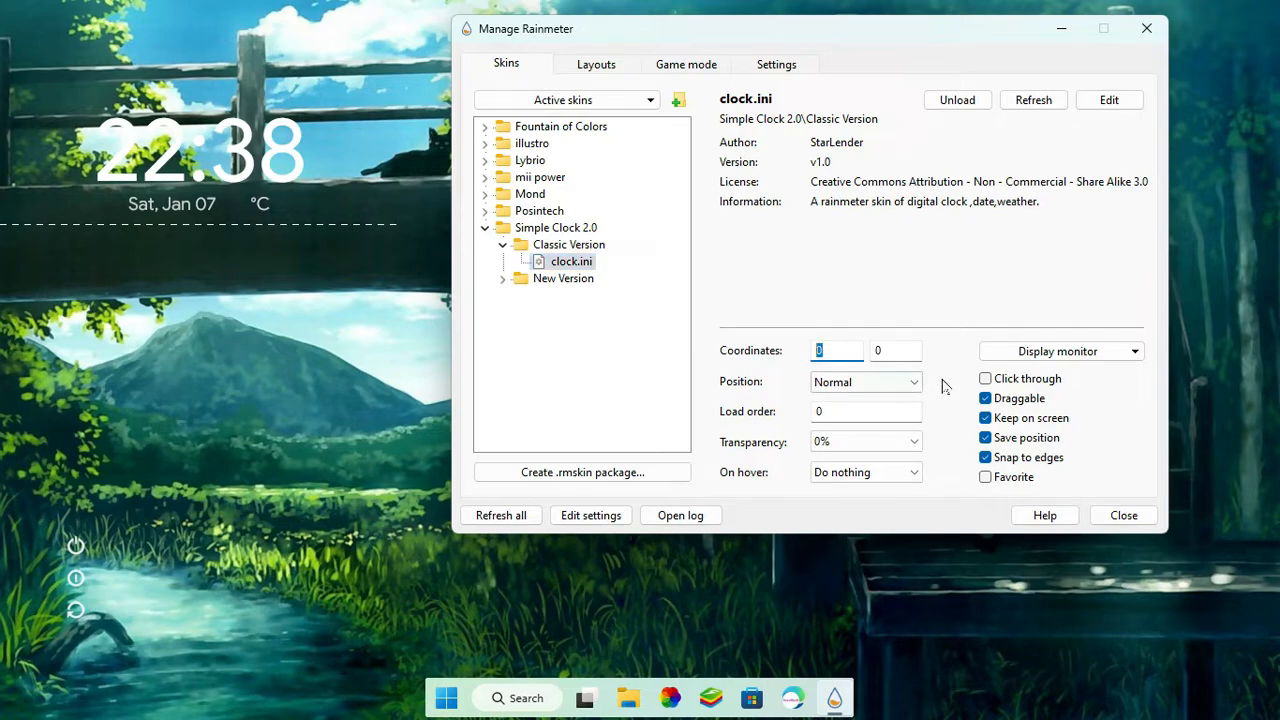
key("Tab")
type("486")
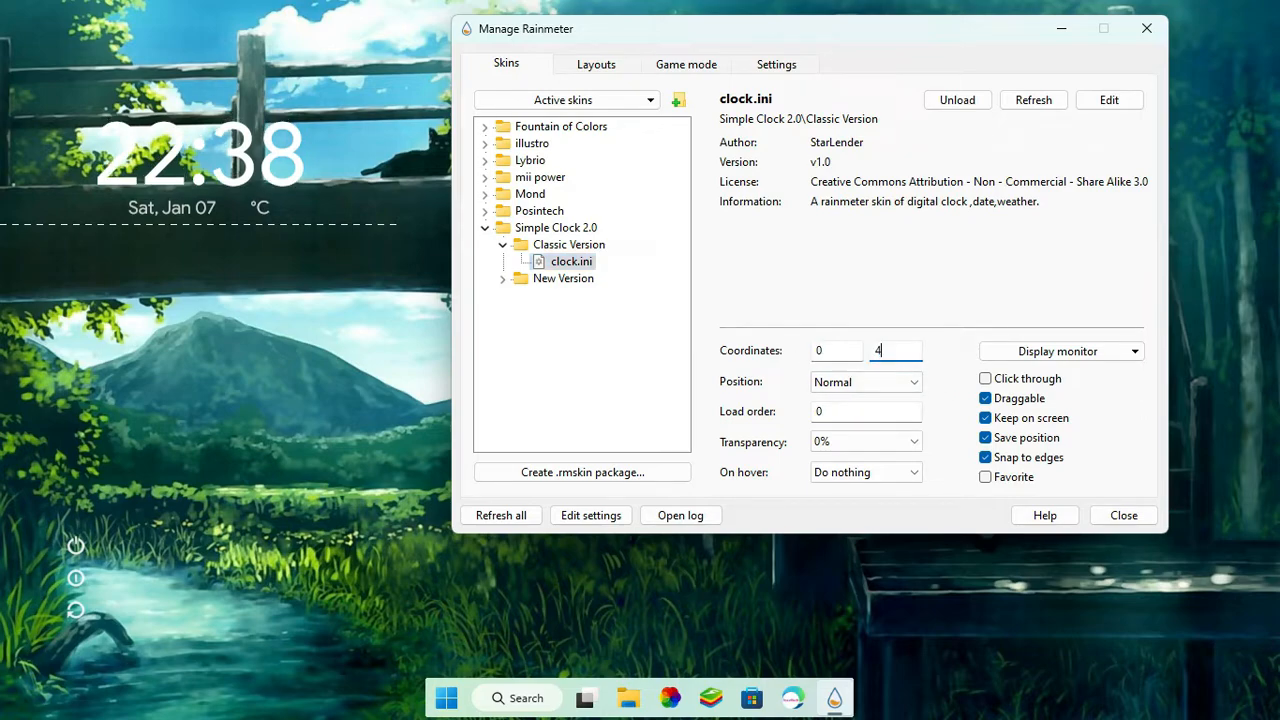
left_click(881, 377)
left_click(868, 398)
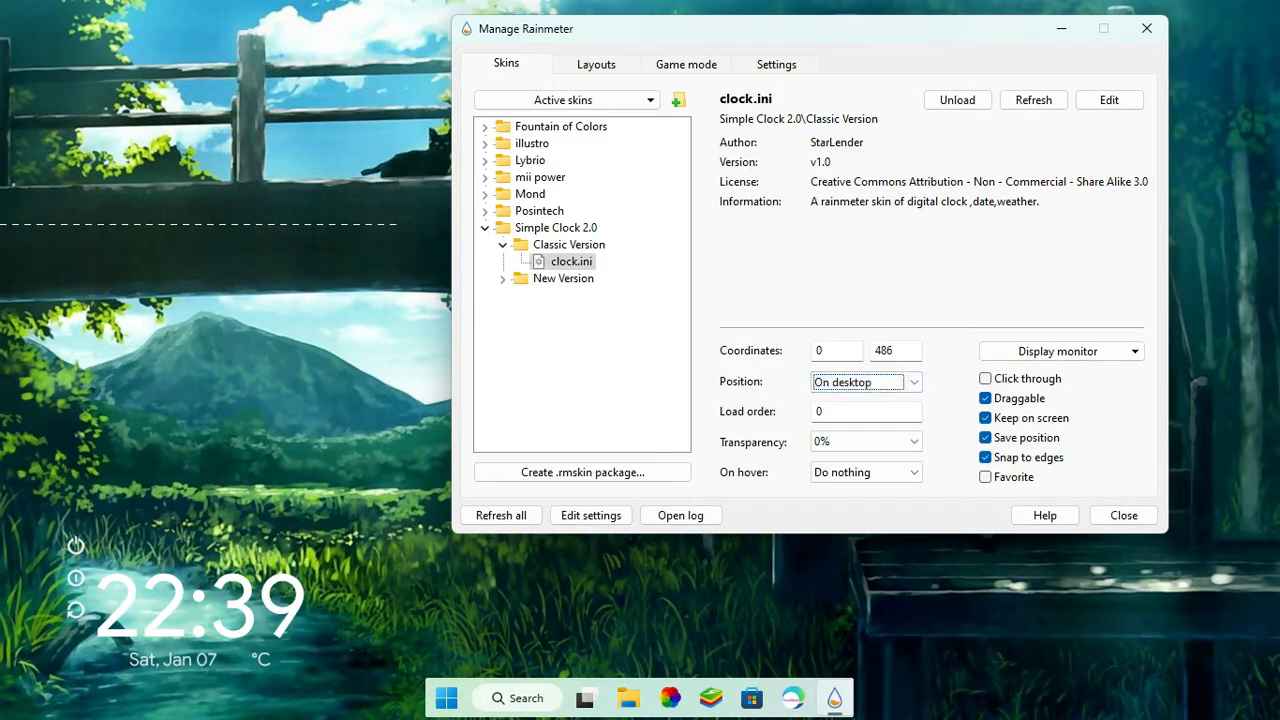
left_click(886, 443)
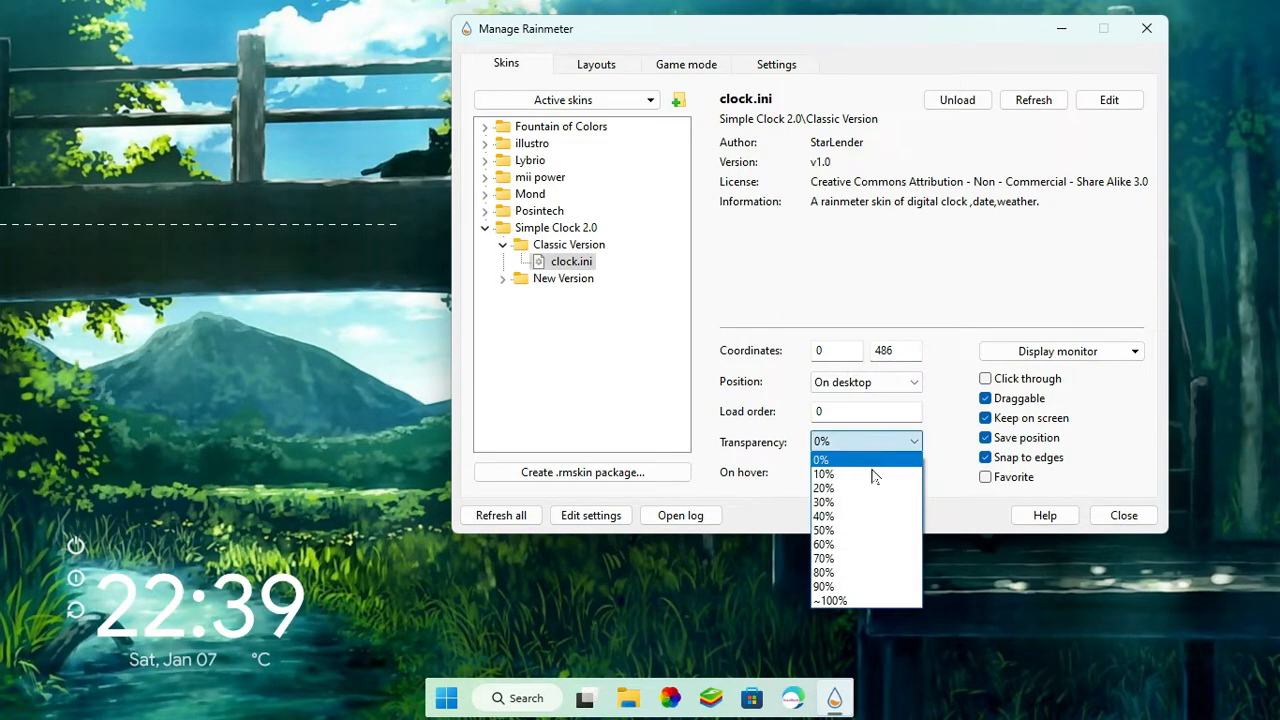
left_click(867, 483)
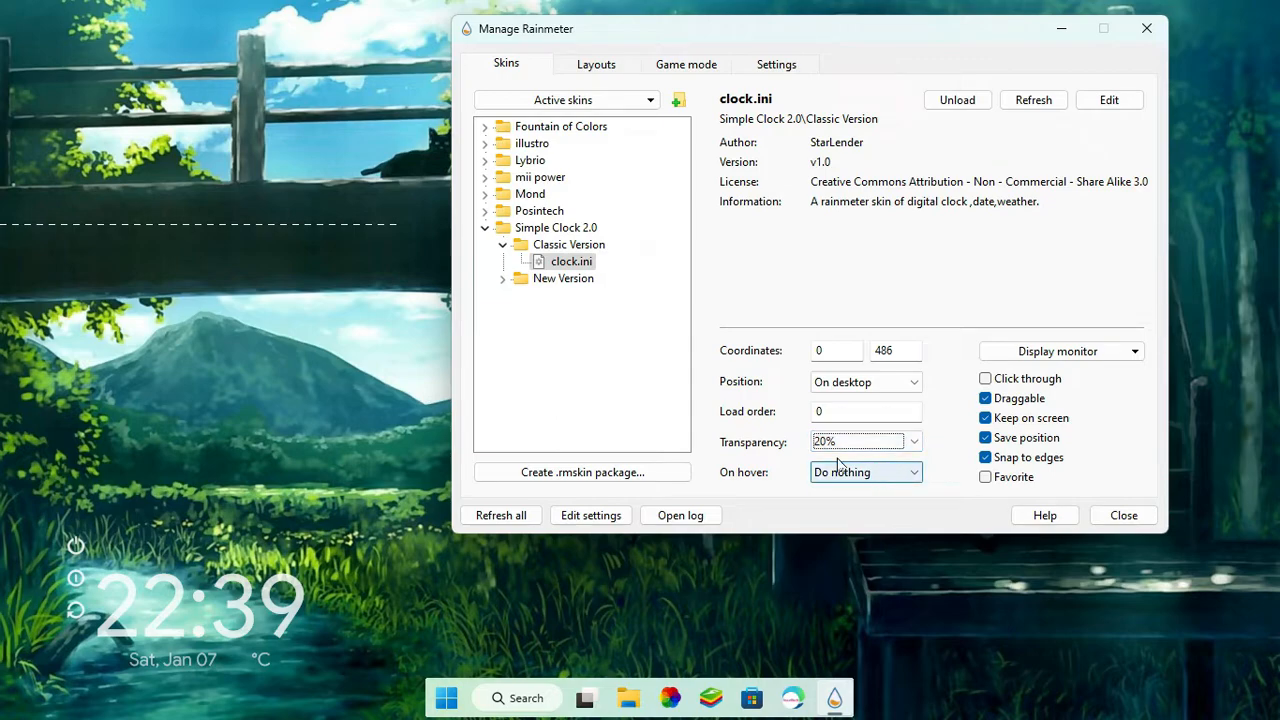
left_click(985, 380)
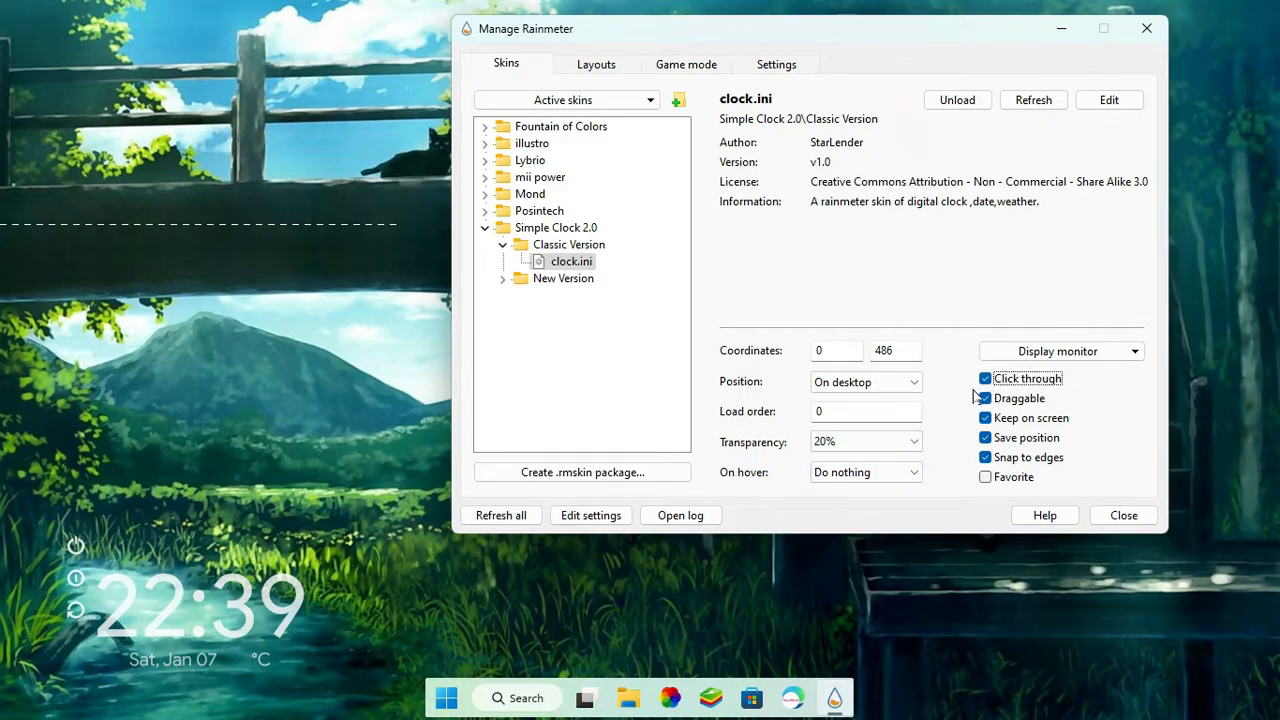
Load the Clock.ini skin from the Clock subfolder of Mond
left_click(485, 228)
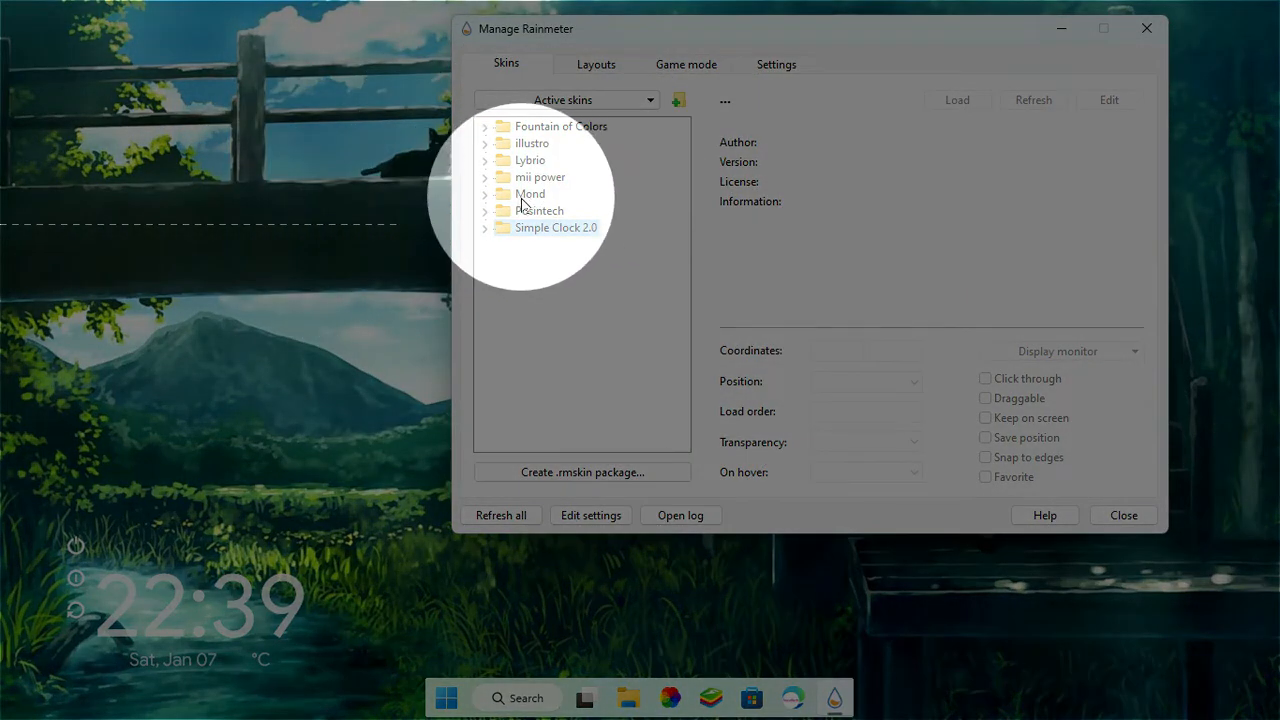
left_click(527, 197)
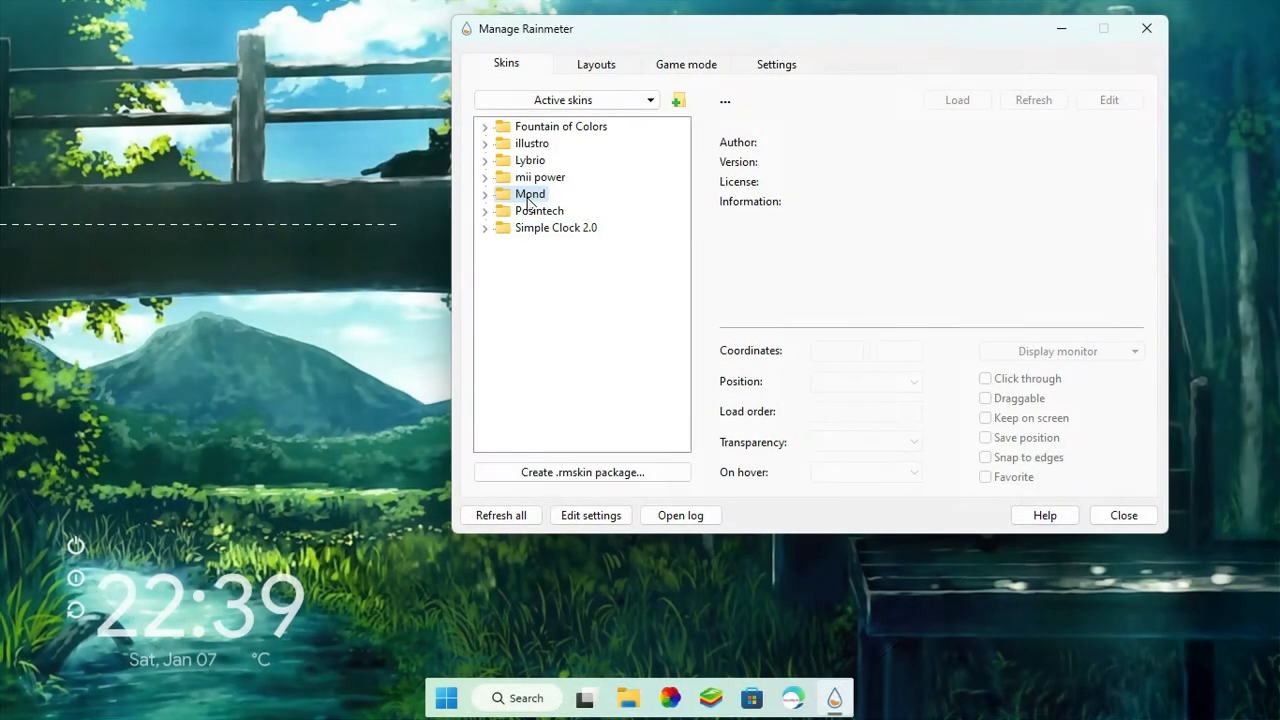
left_click(486, 195)
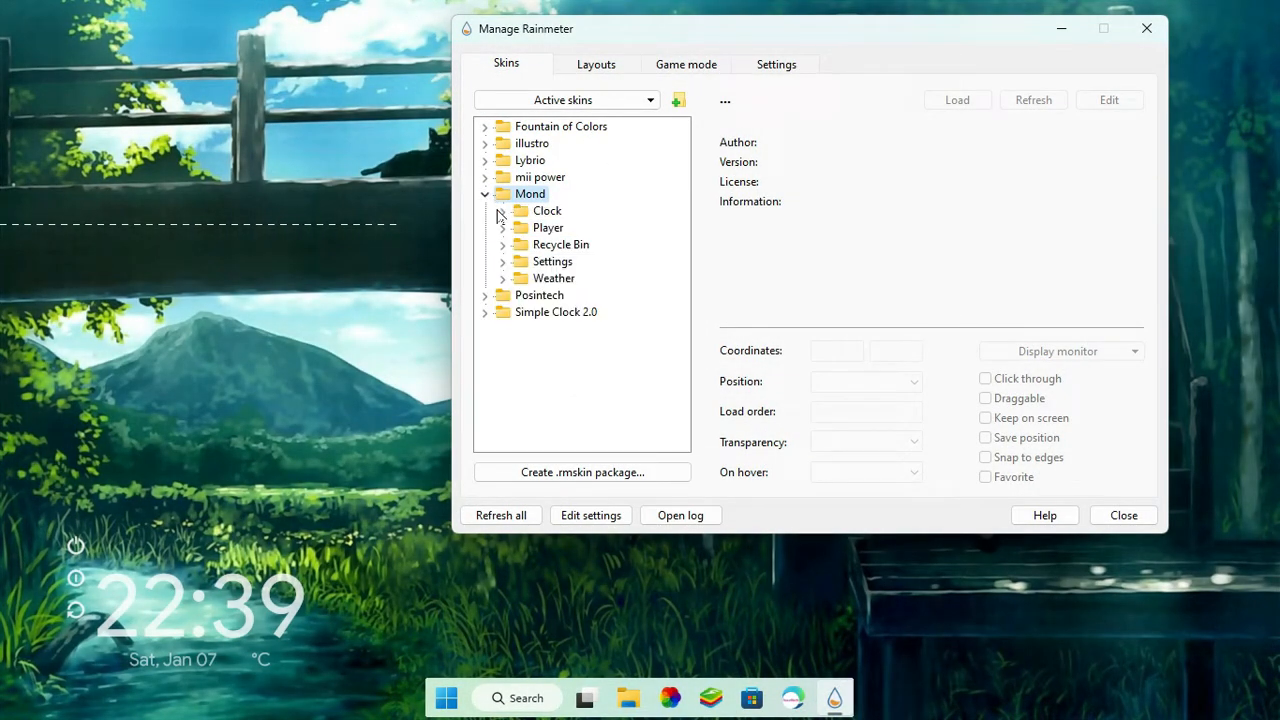
left_click(502, 211)
left_click(545, 229)
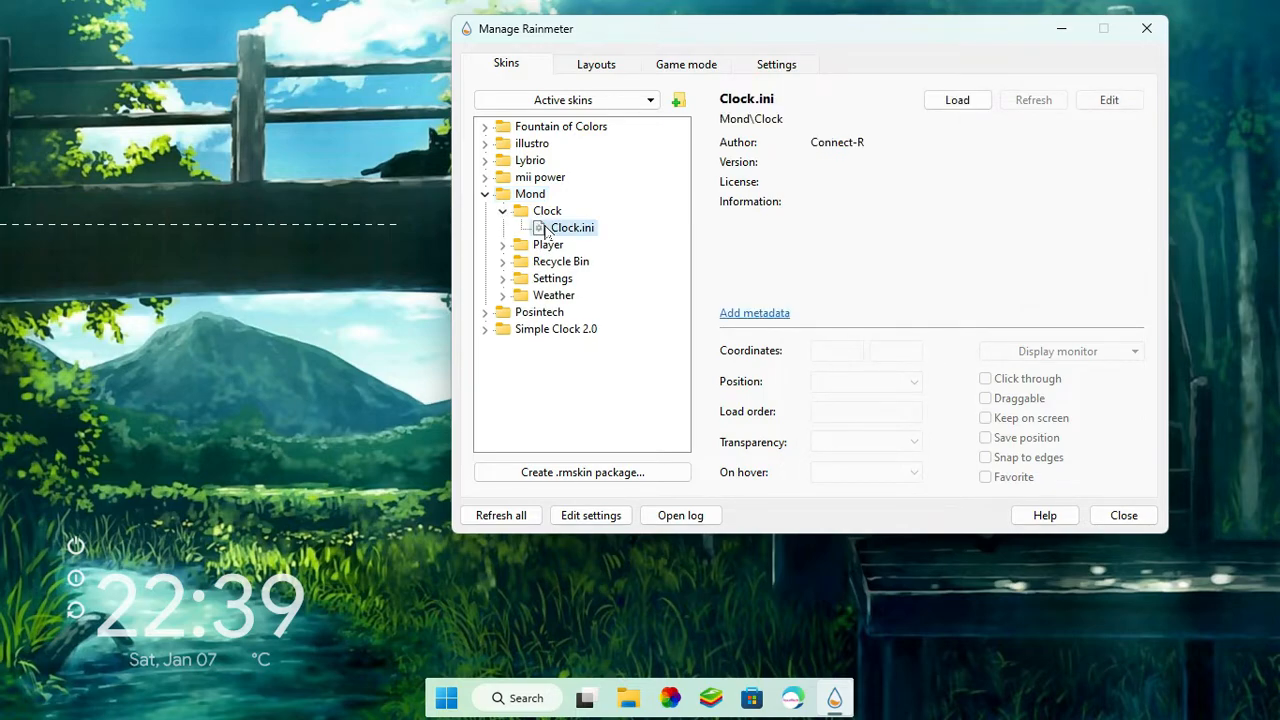
right_click(572, 229)
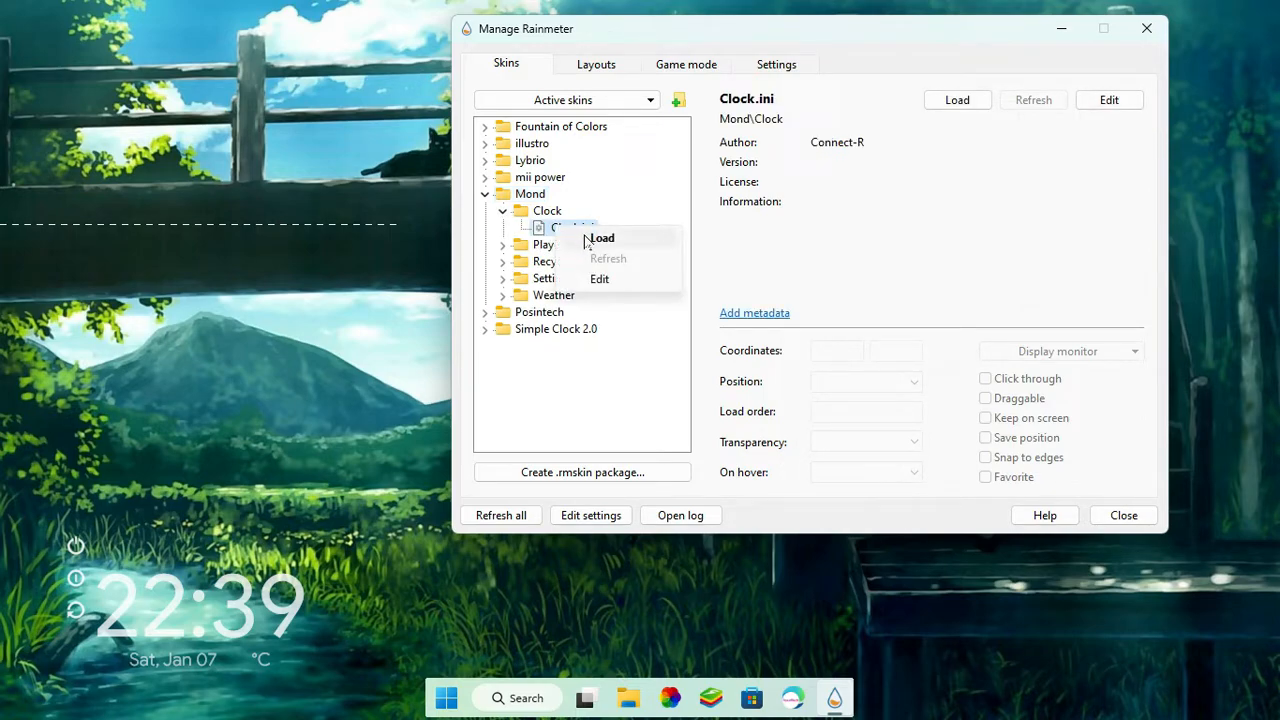
left_click(600, 238)
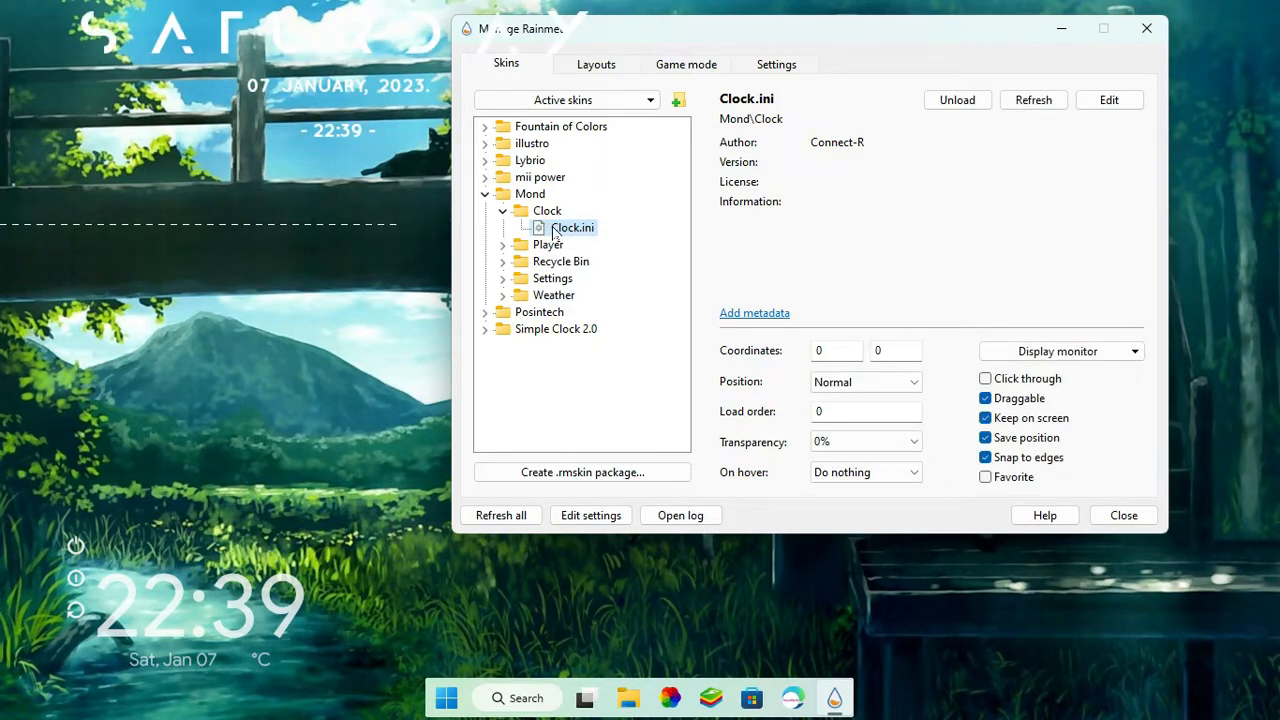
Open Mond's Clock.ini for editing and delete its entire [Meter24hClock] and [Meter12hClock] sections
right_click(555, 233)
left_click(597, 279)
double_click(675, 140)
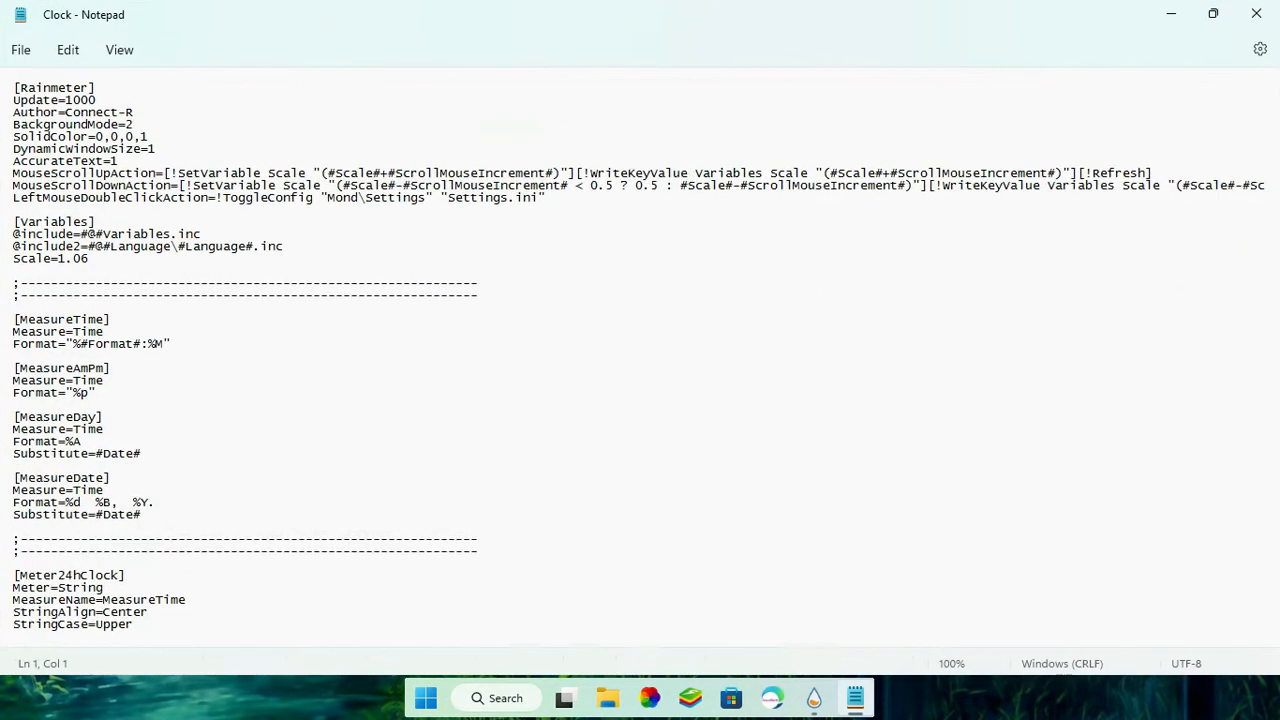
scroll(640, 350, "down", 11)
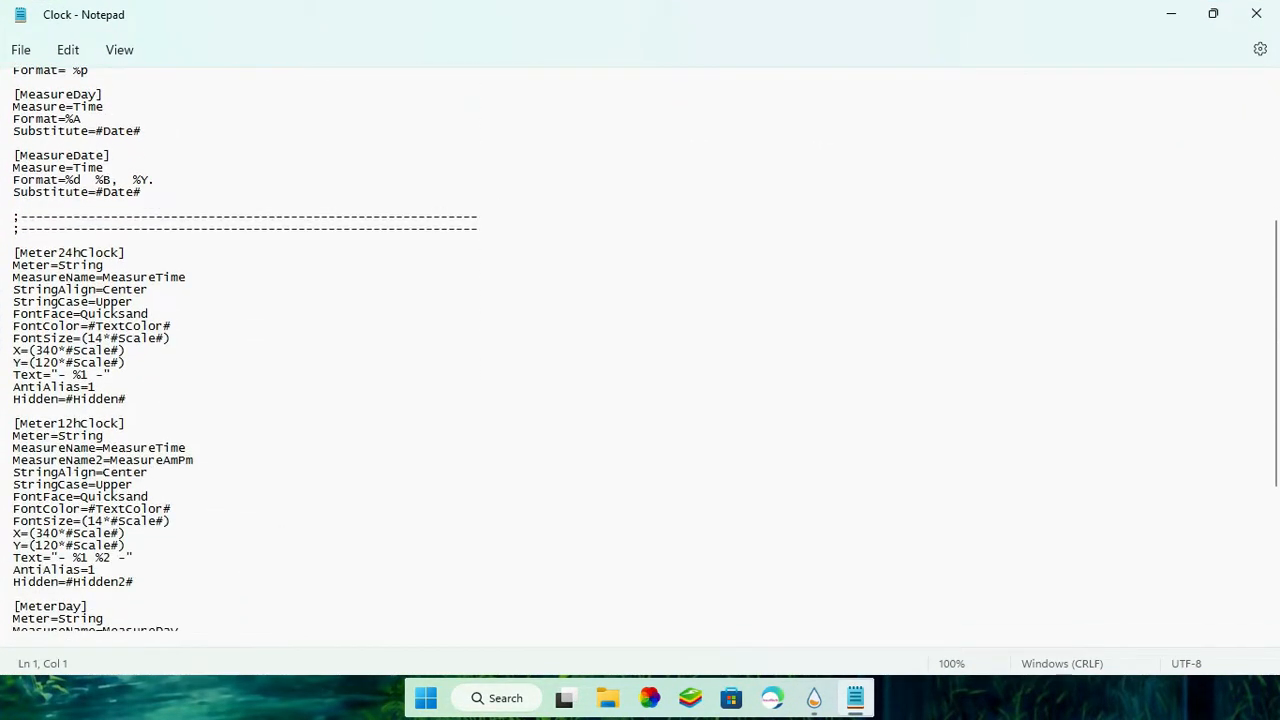
left_click_drag(13, 156, 20, 497)
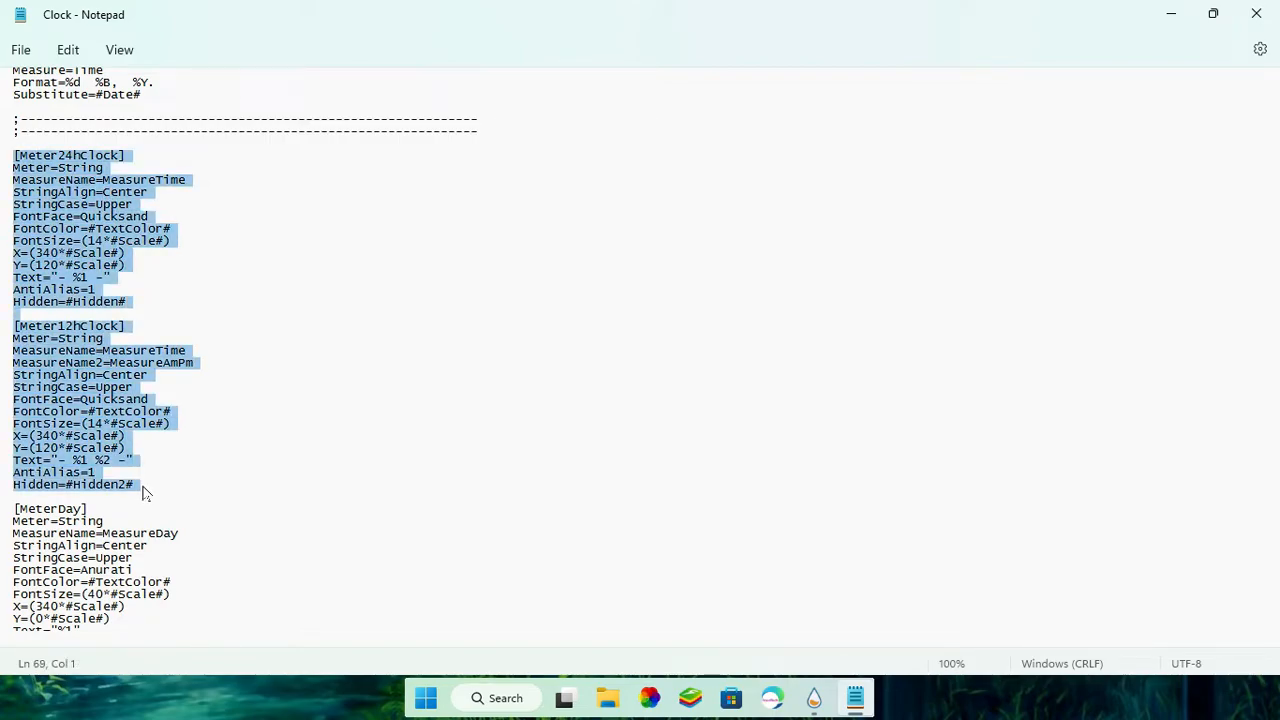
key("Delete")
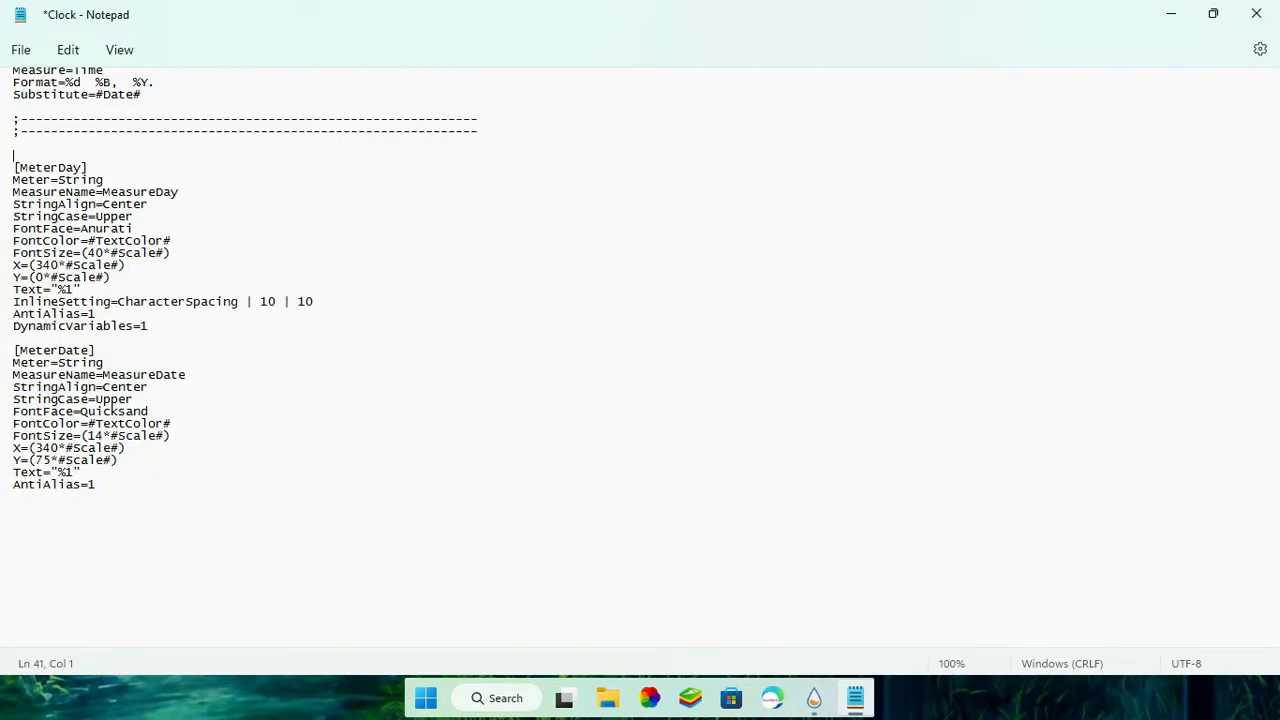
Delete the entire [MeterDate] section from the Clock.ini file, keeping the [MeterDay] section
left_click_drag(20, 168, 82, 168)
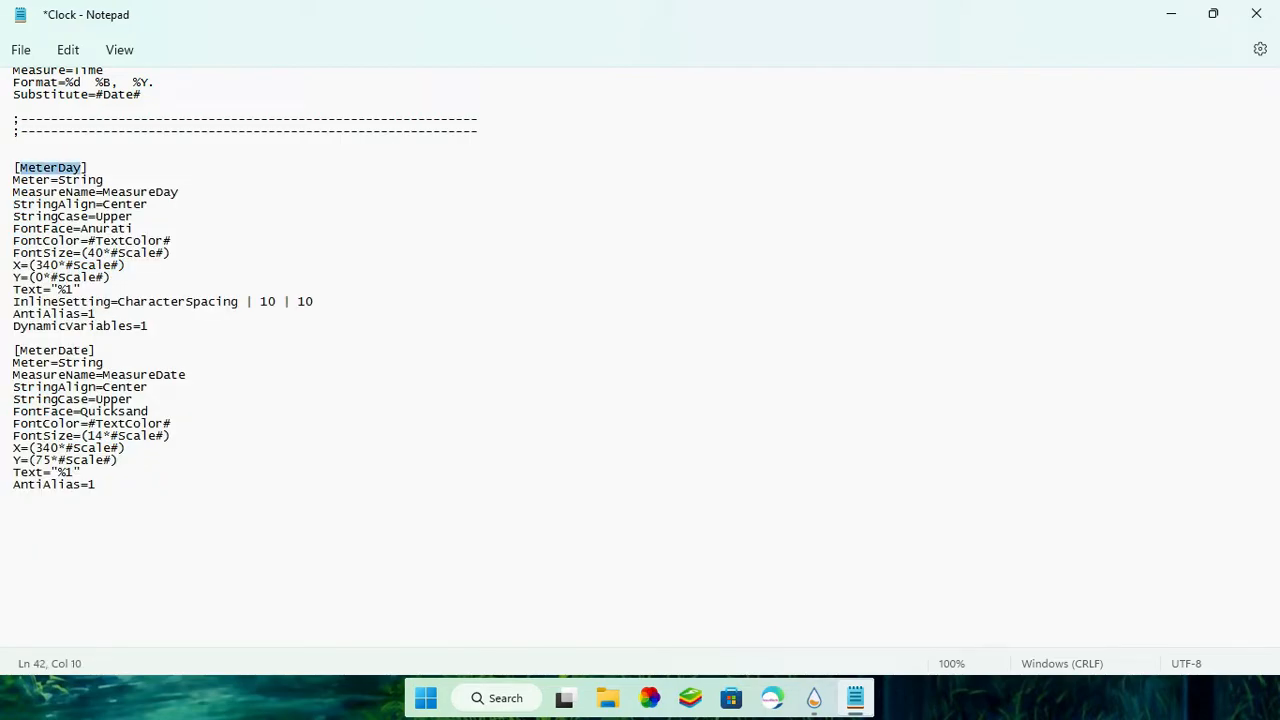
left_click_drag(13, 338, 96, 484)
key("Delete")
key("Return")
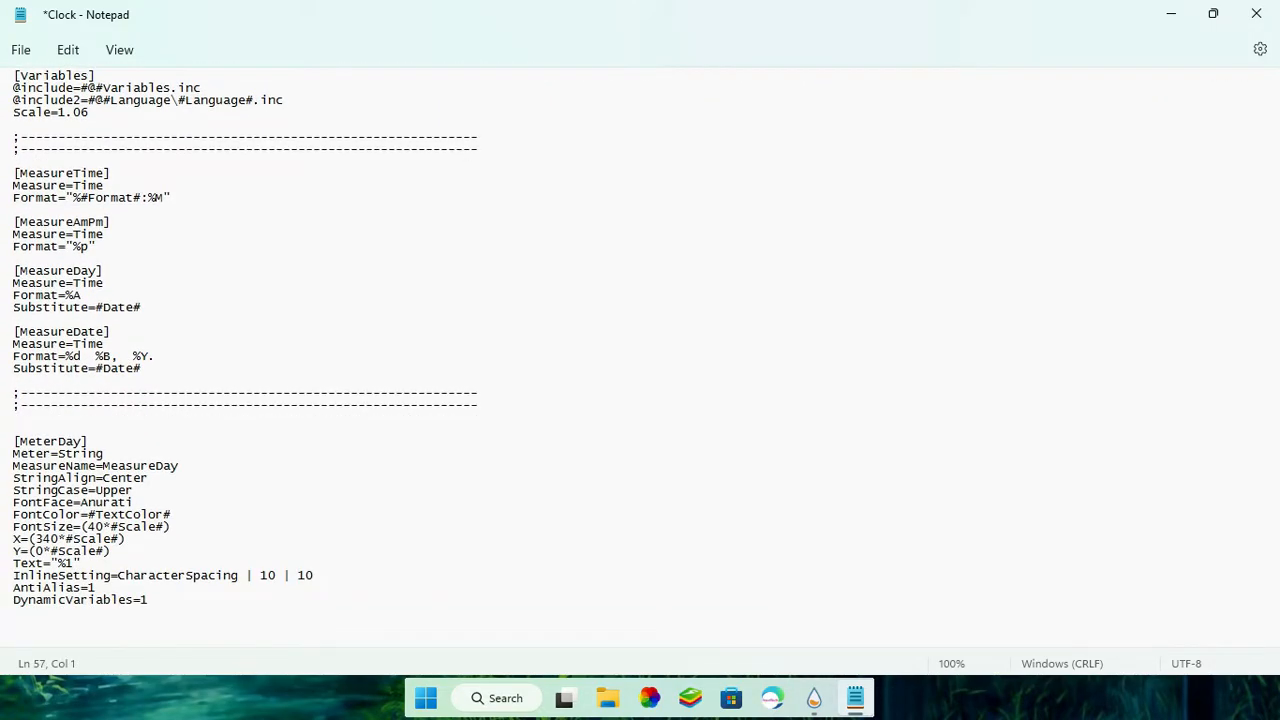
Save and close the edited Clock.ini file, and refresh the Mond Clock skin
triple_click(88, 441)
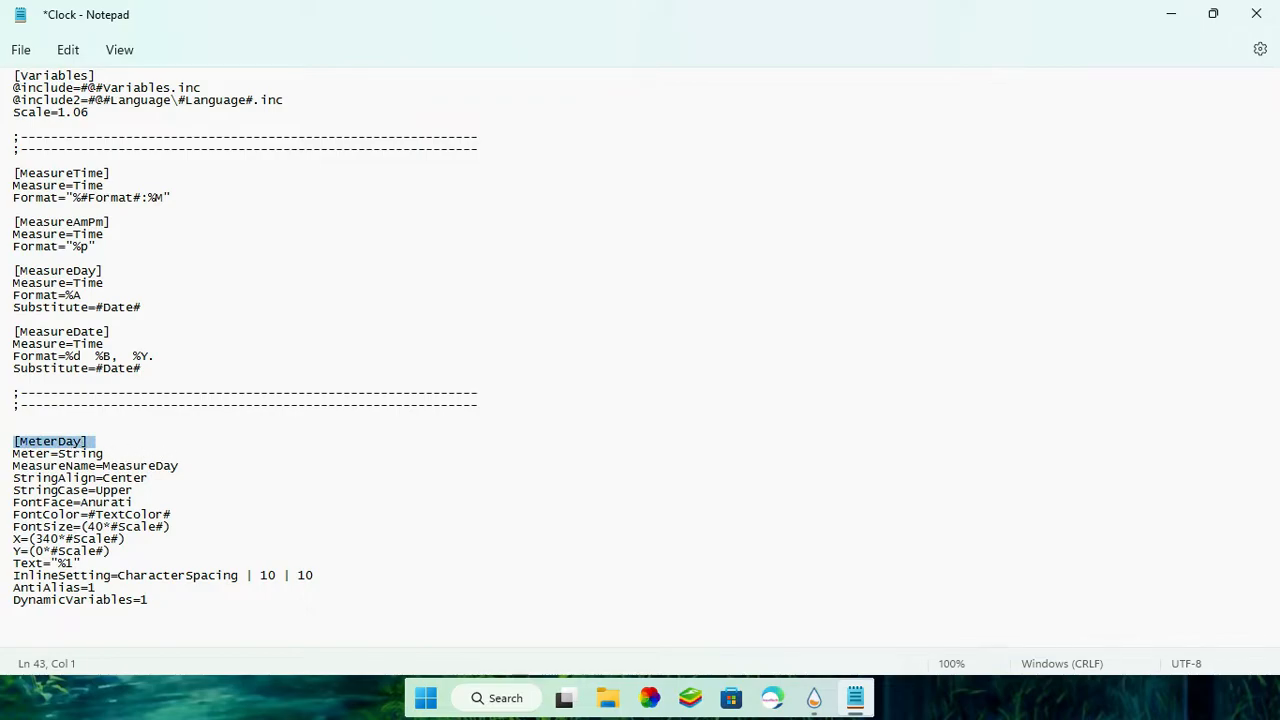
left_click(20, 49)
left_click(57, 172)
left_click(1256, 14)
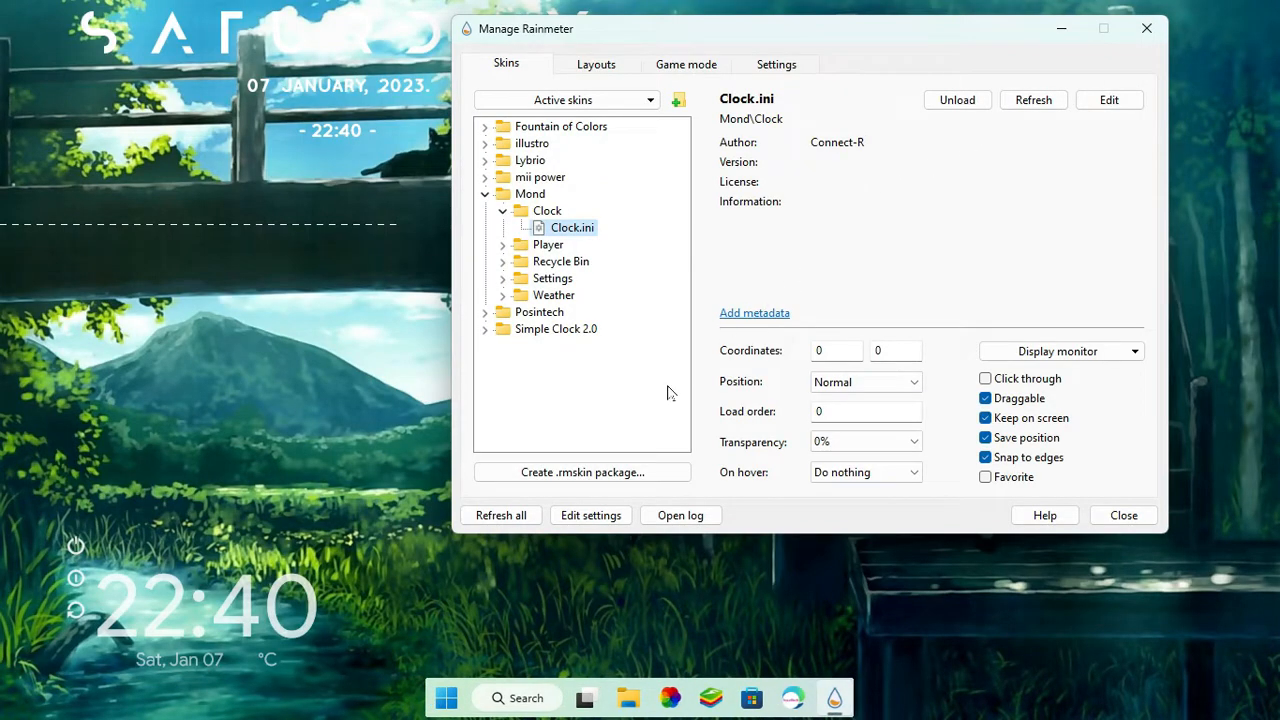
right_click(567, 232)
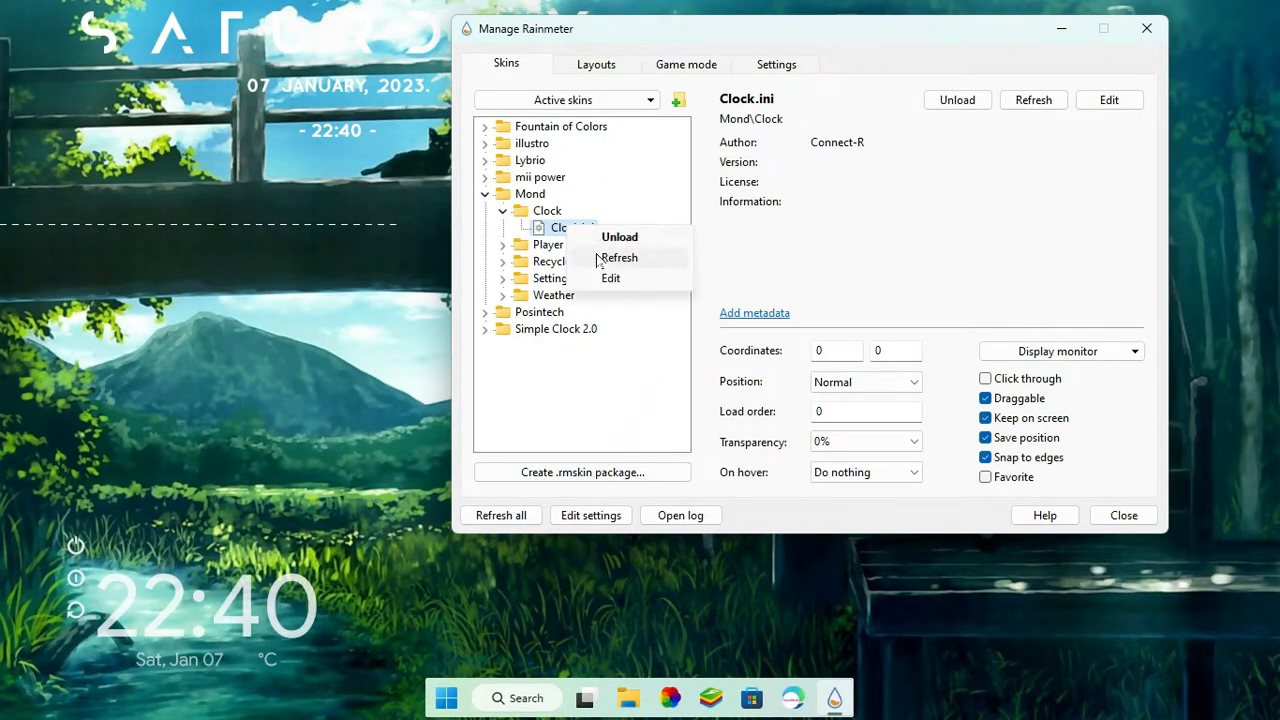
left_click(605, 257)
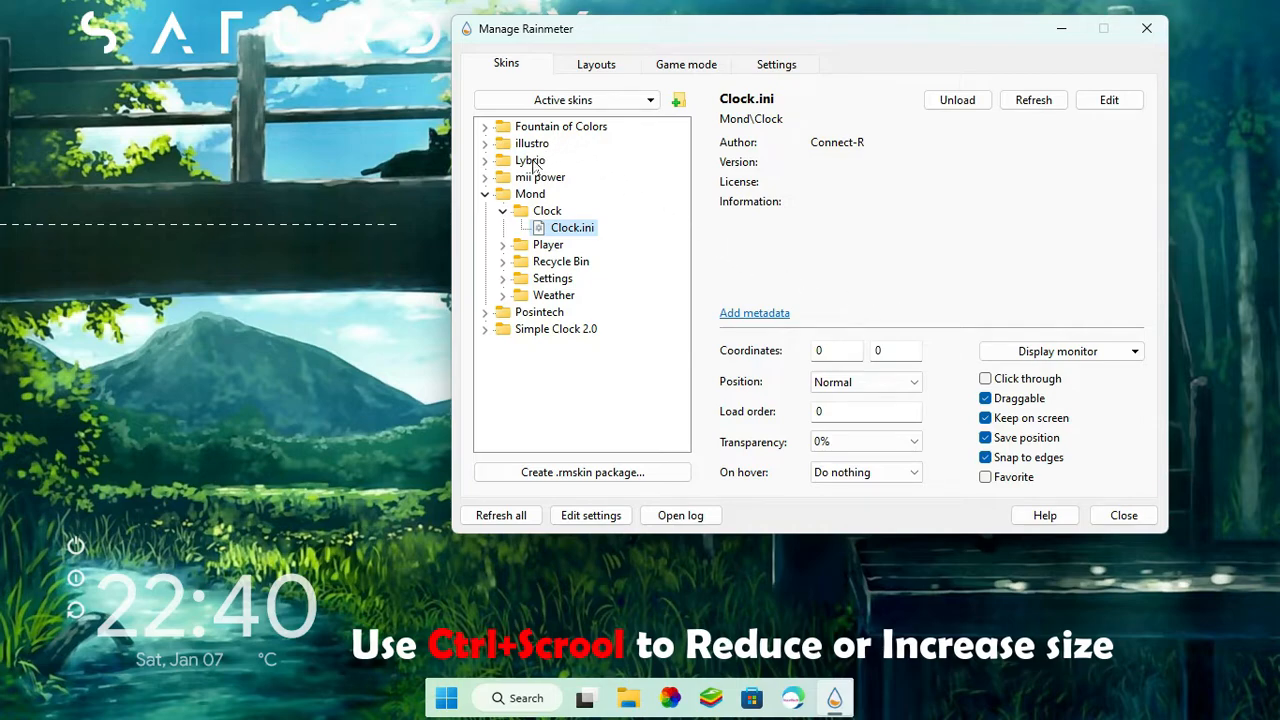
Shrink the Mond weekday skin on the desktop and place it over the dark bench at about 935, 636
left_click(364, 50)
scroll(364, 49, "down", 1)
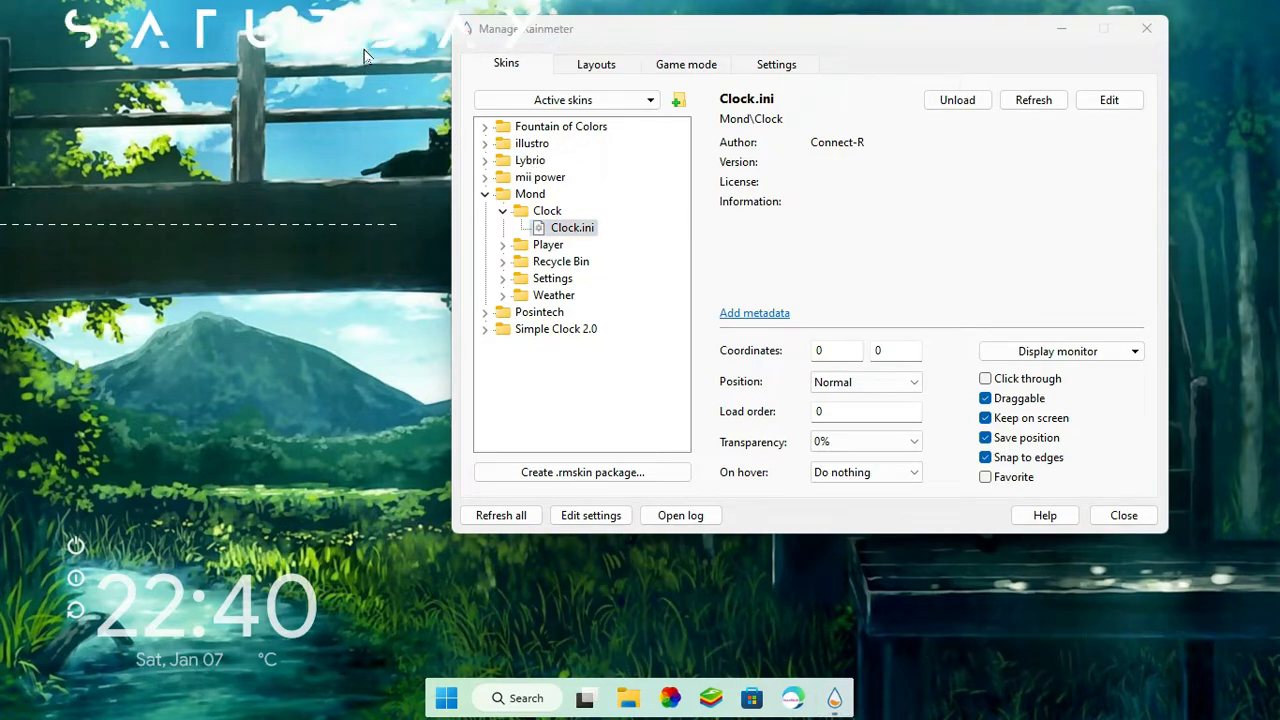
scroll(364, 50, "down", 2)
scroll(260, 30, "down", 1)
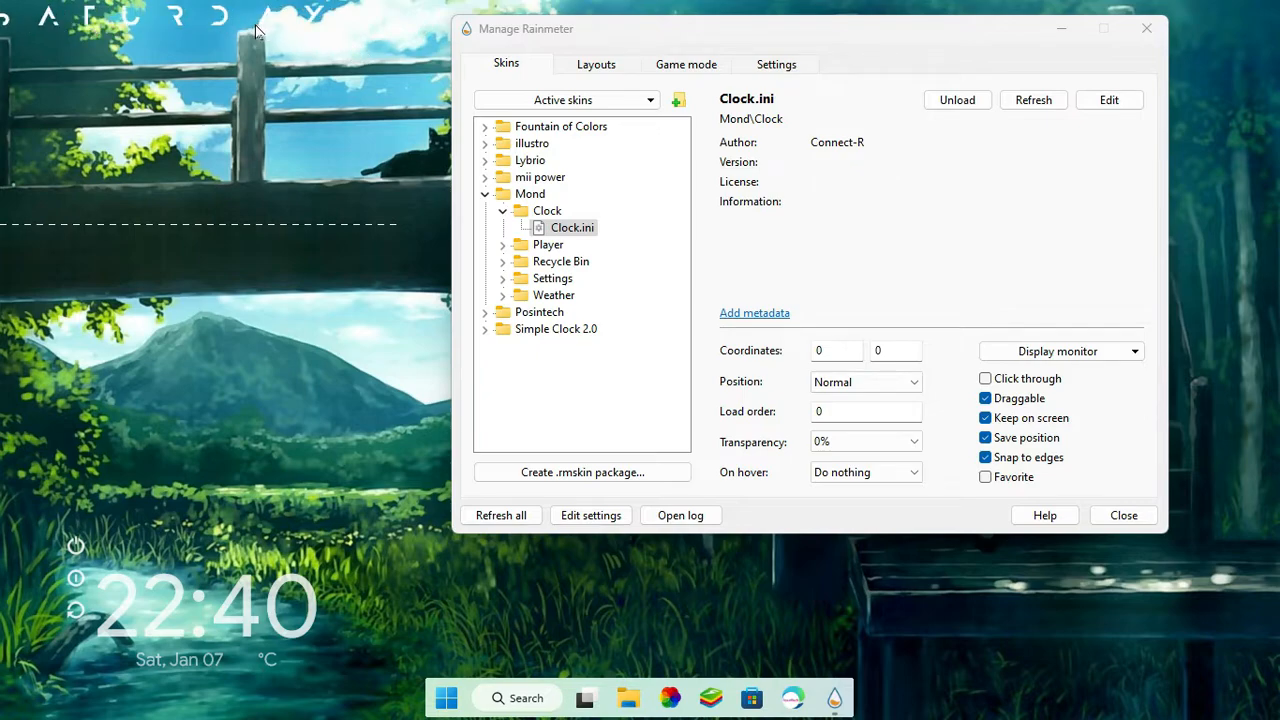
left_click_drag(180, 20, 1060, 625)
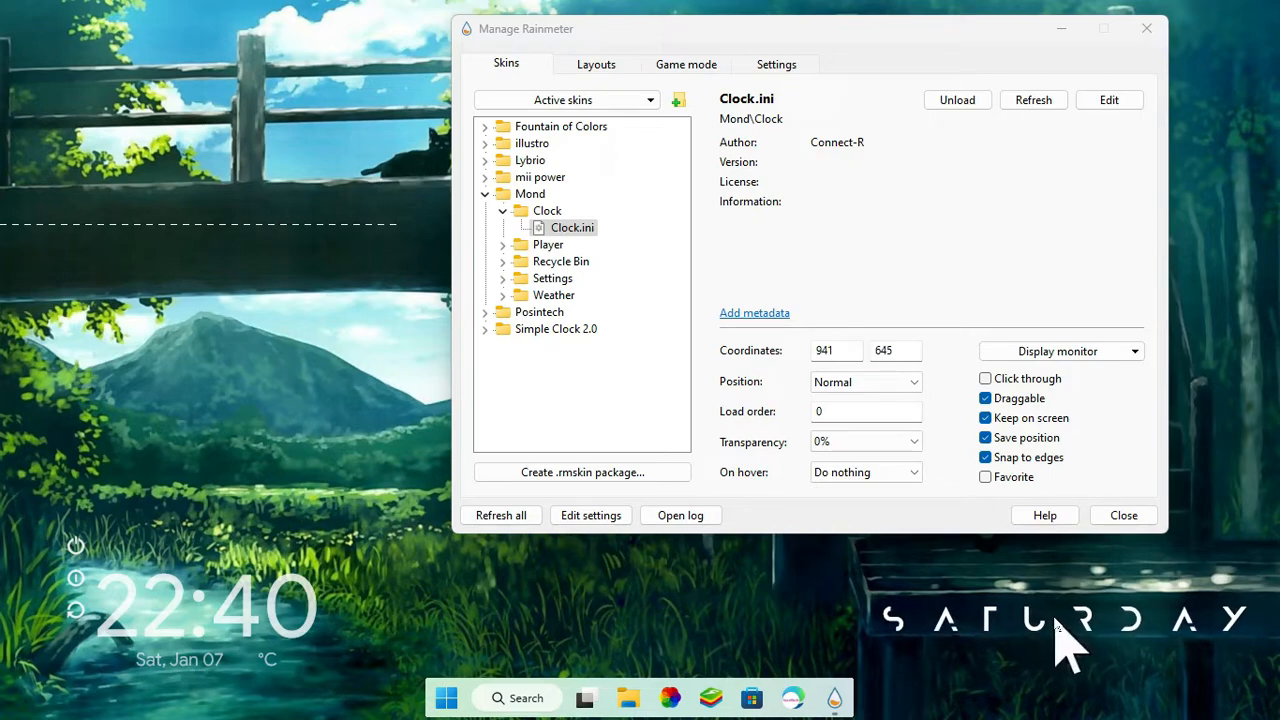
left_click_drag(1057, 615, 1055, 612)
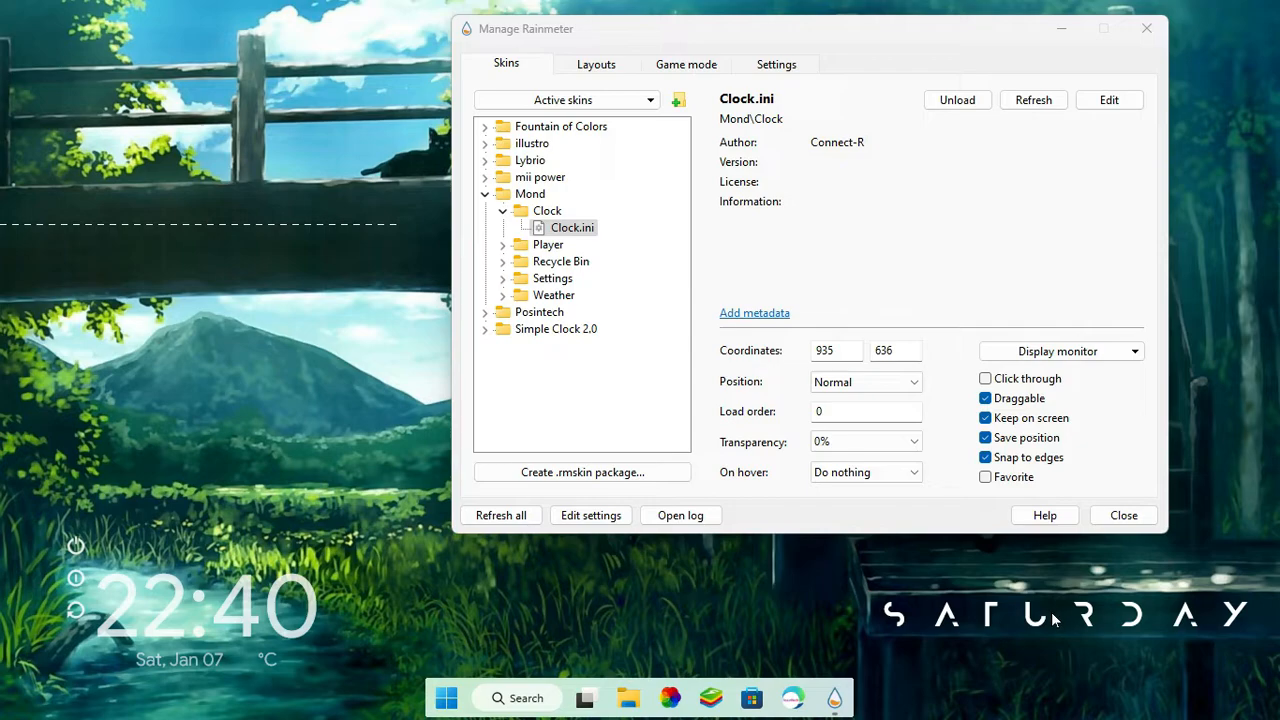
Set the Mond Clock.ini skin's transparency to 50% and enable Click through
left_click(906, 443)
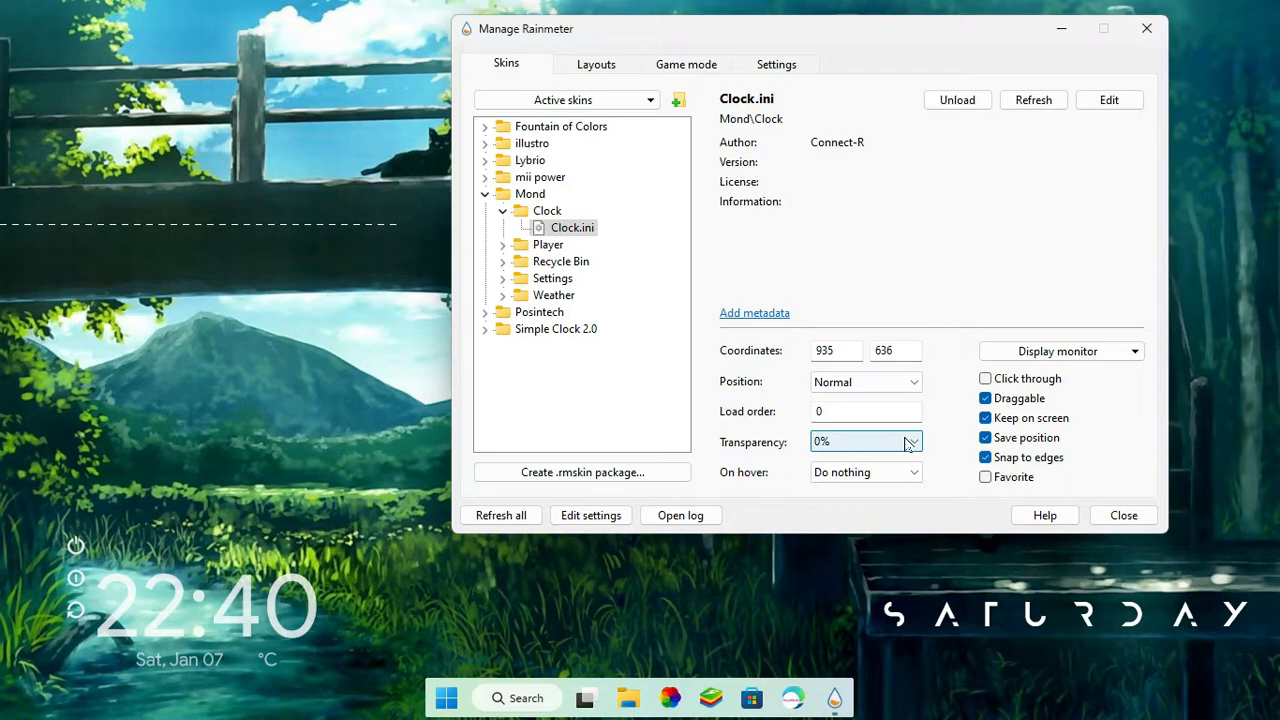
left_click(866, 530)
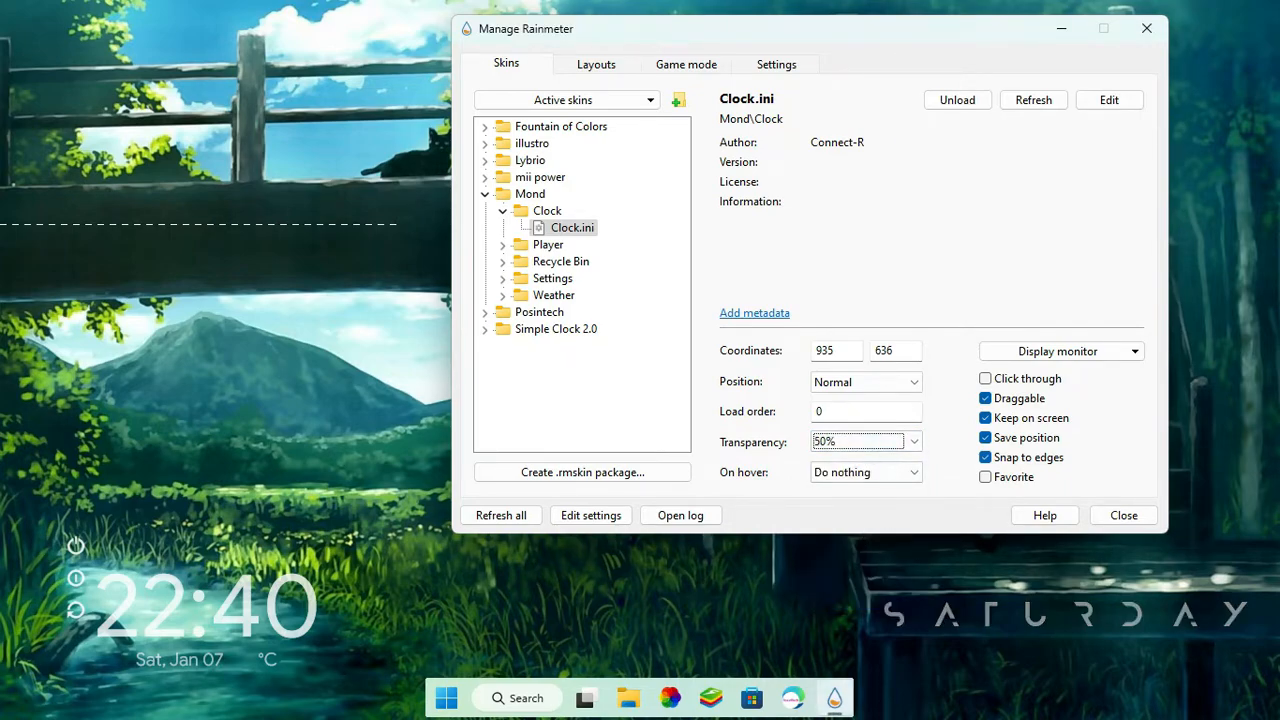
left_click(996, 381)
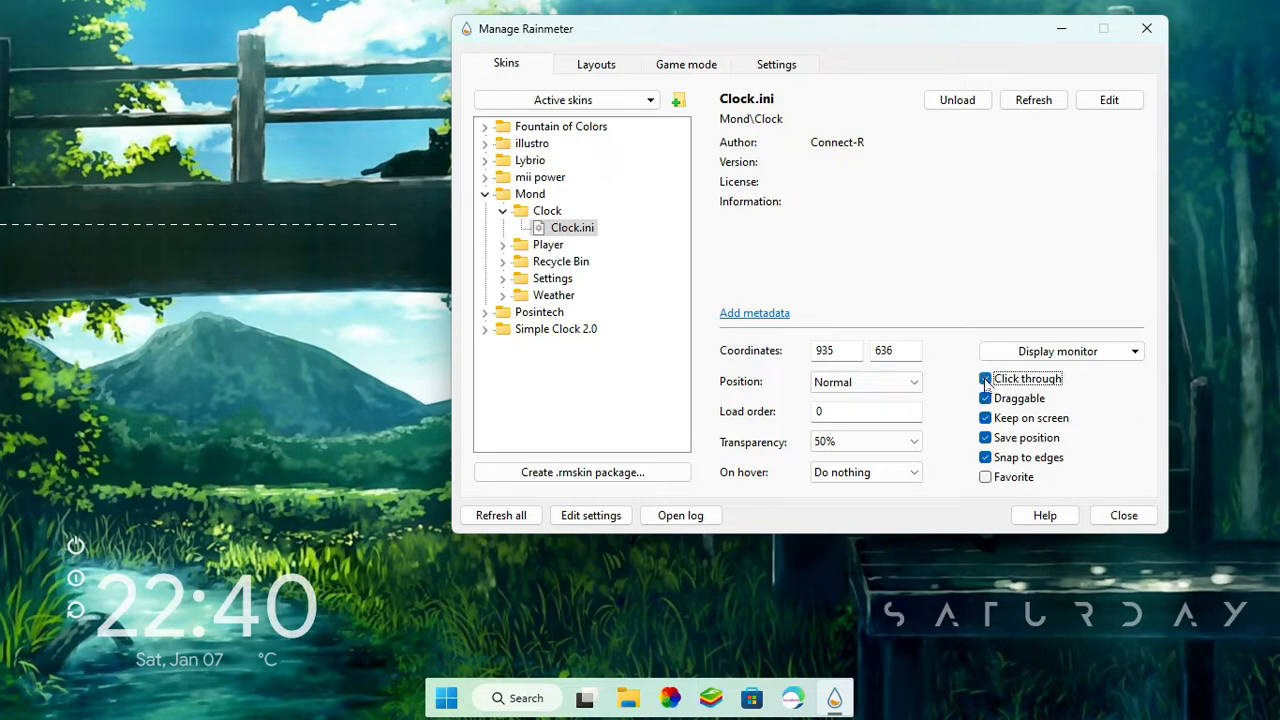
Open background.ini from the Posintech folder for editing, examine its W and H size values, and minimise the file
left_click(485, 195)
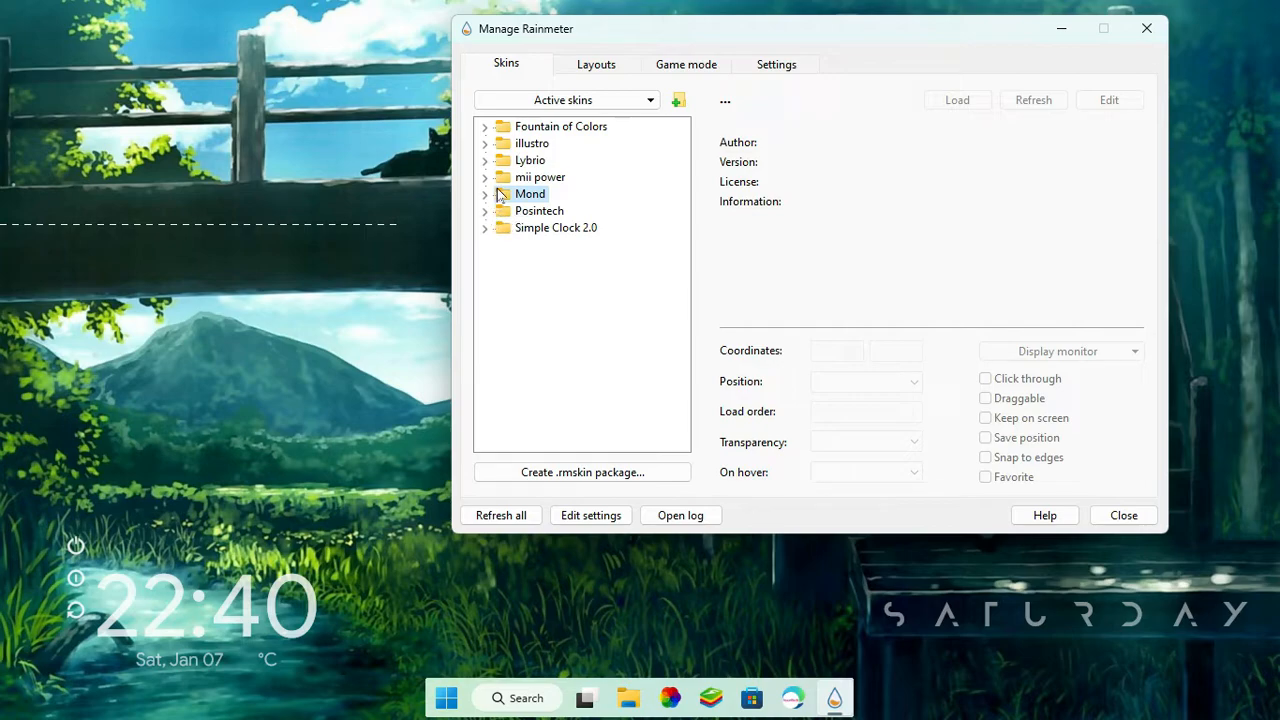
left_click(488, 212)
left_click(536, 229)
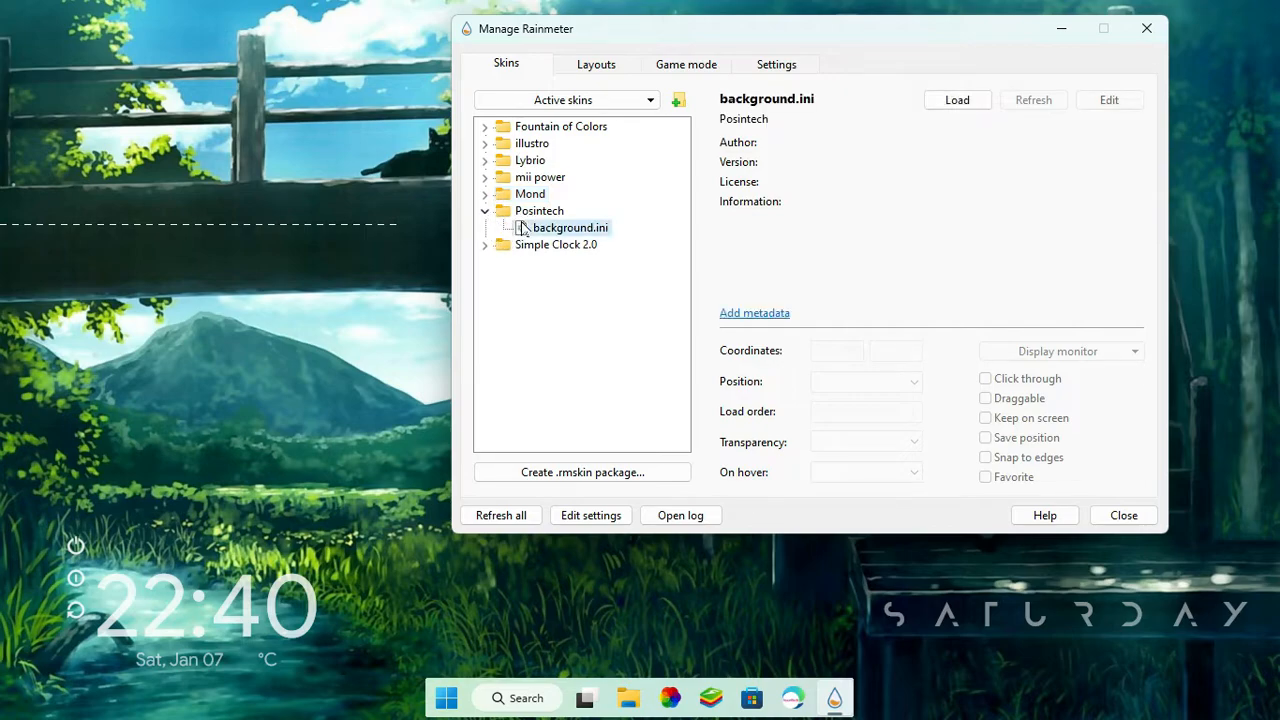
right_click(543, 233)
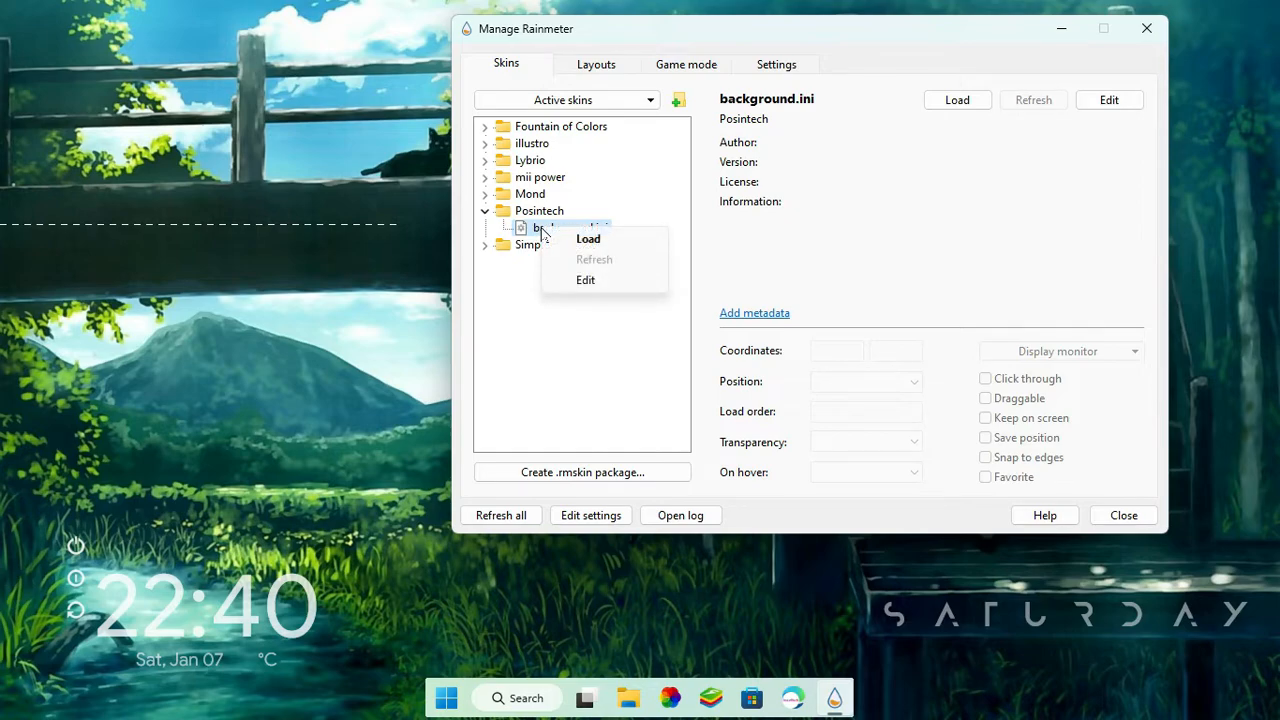
left_click(586, 280)
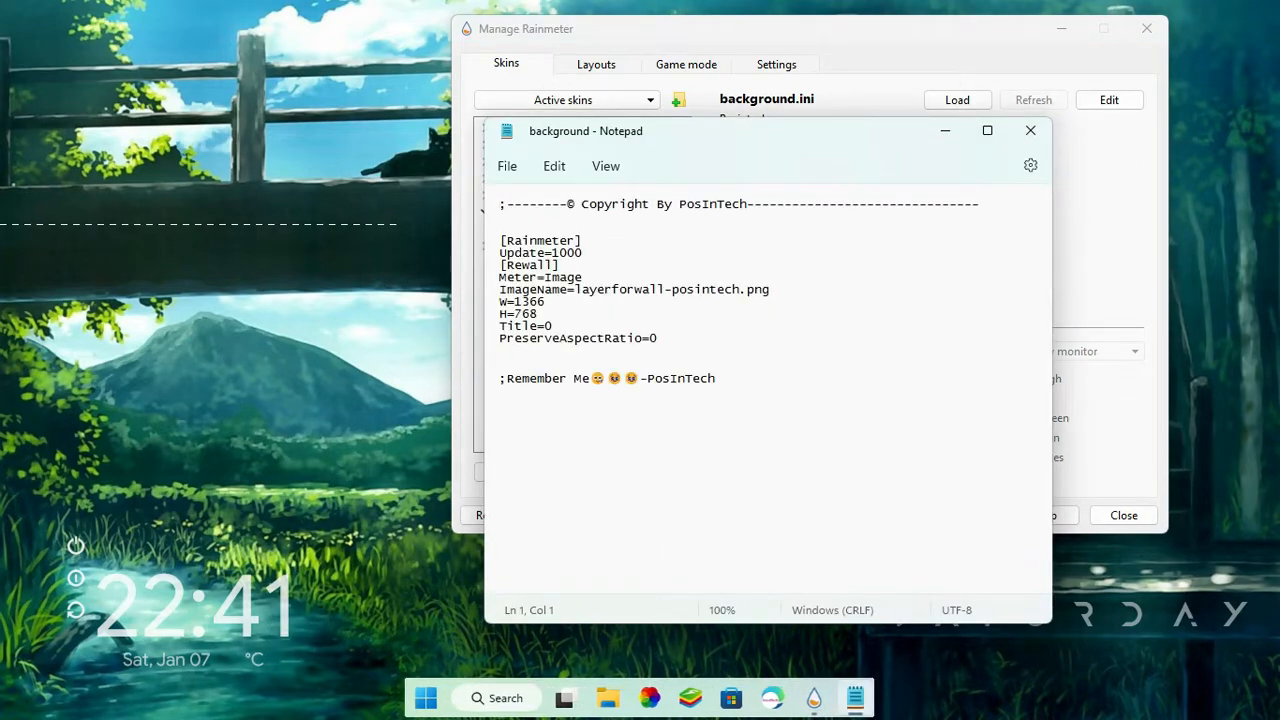
left_click(987, 130)
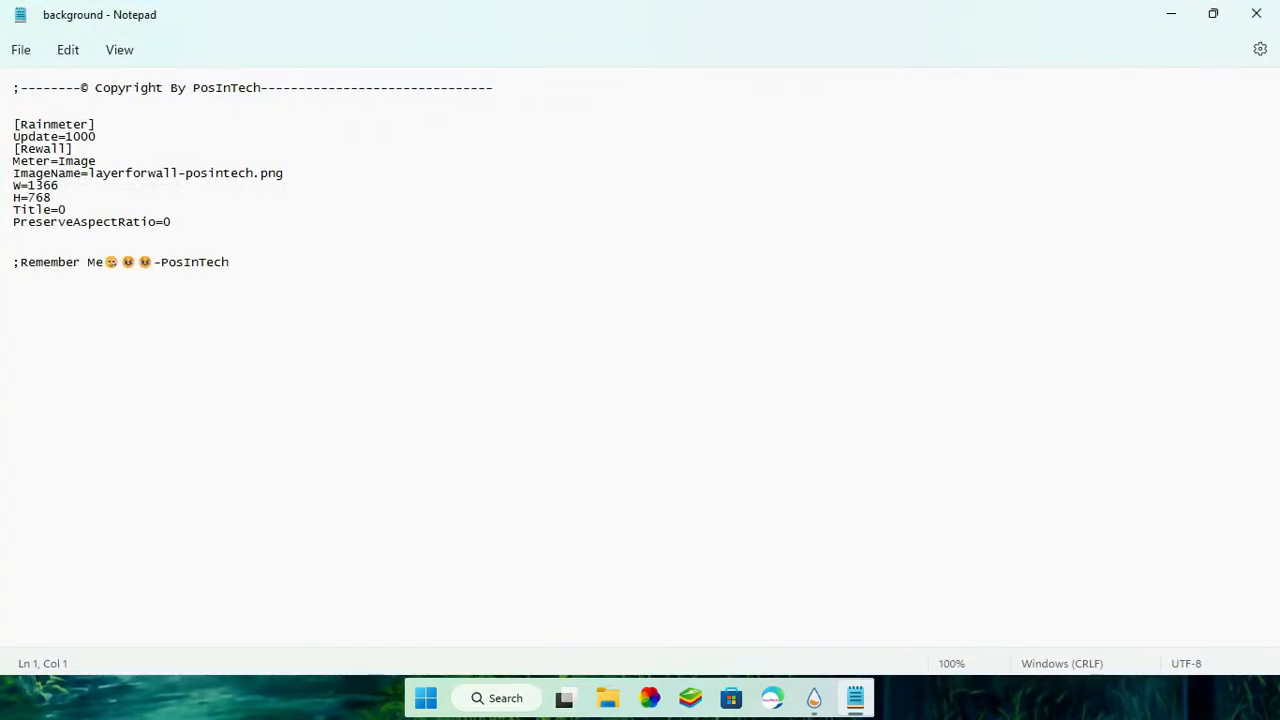
left_click_drag(51, 186, 33, 180)
left_click(61, 186)
left_click(1170, 13)
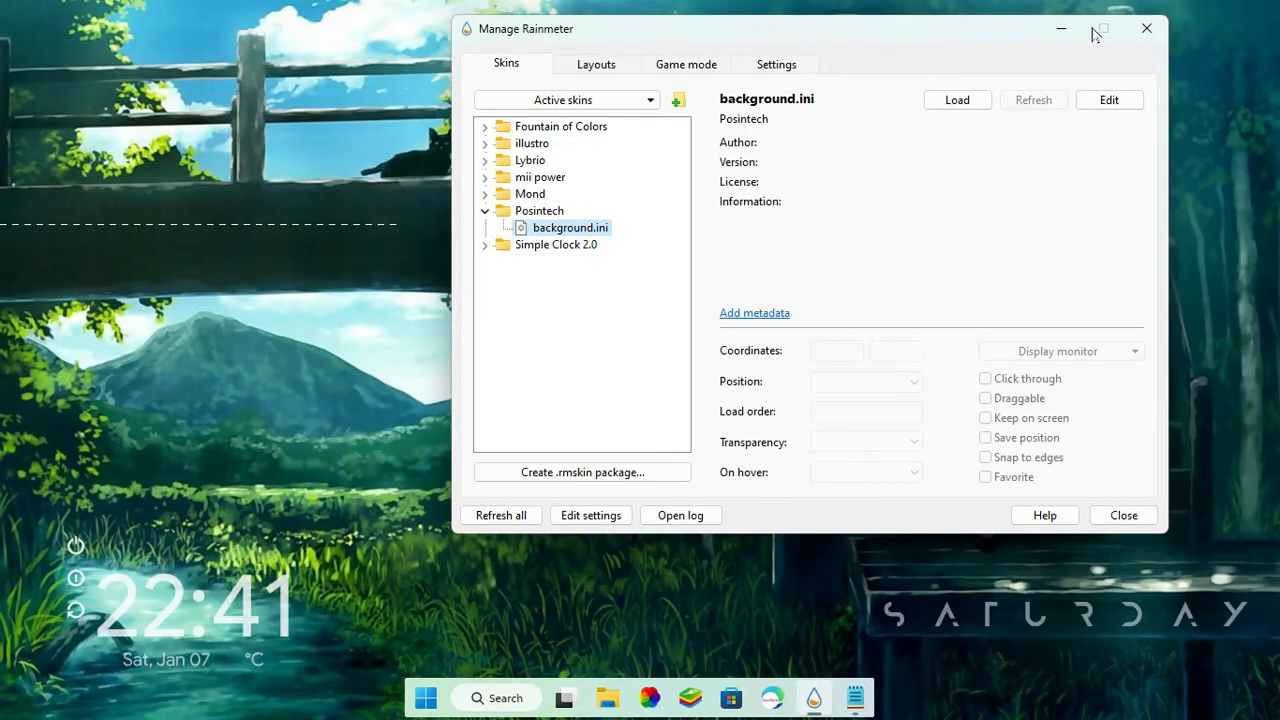
Minimise the Manage Rainmeter window and check the display's current resolution in the desktop's graphics options
left_click(1044, 70)
right_click(539, 90)
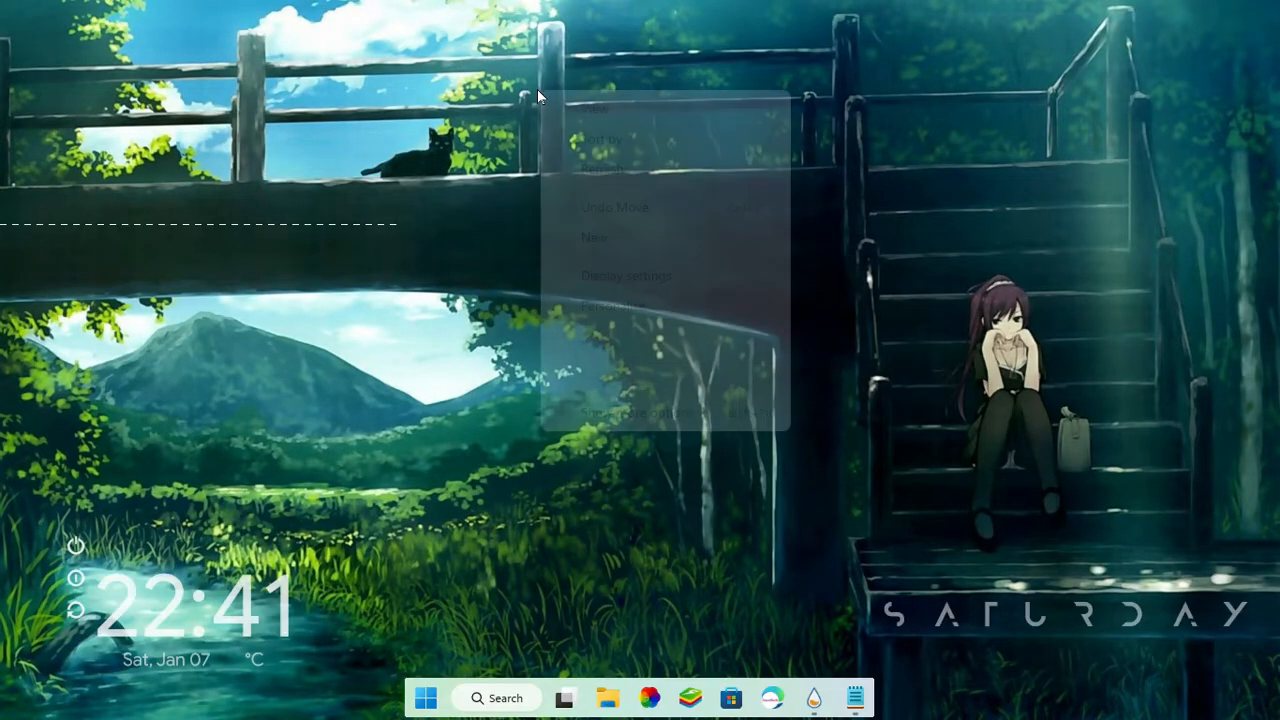
left_click(605, 373)
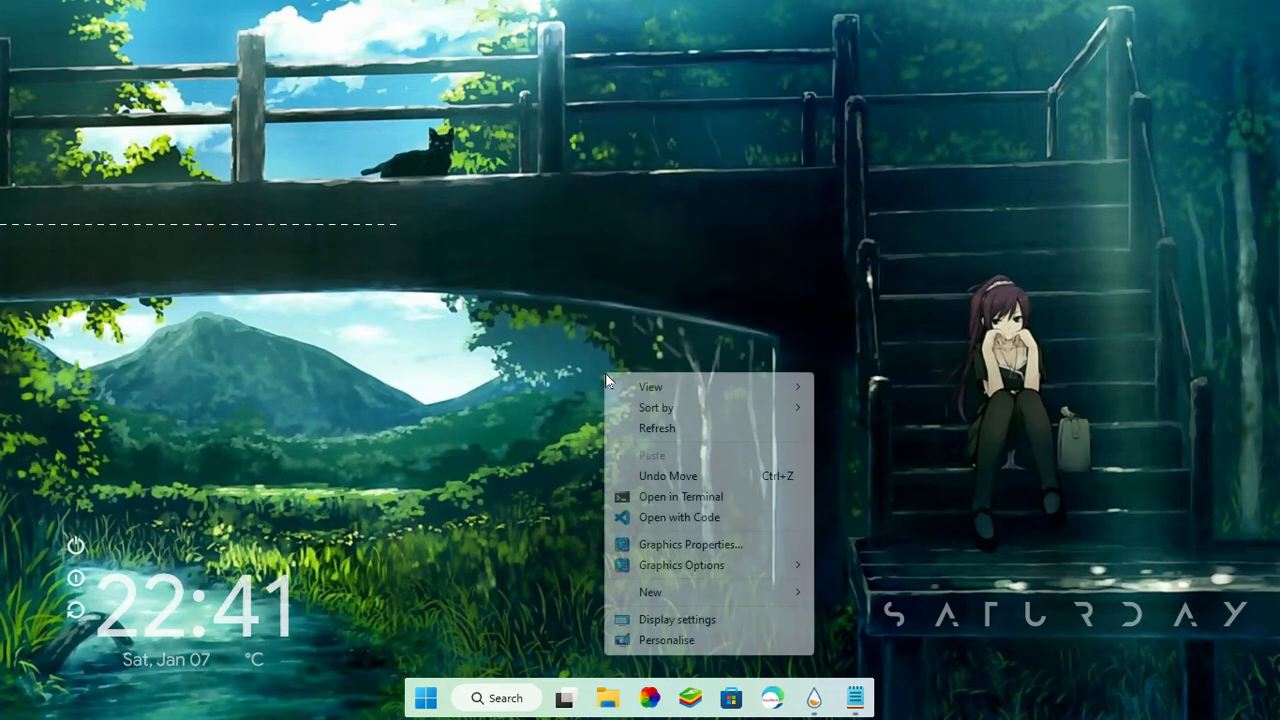
mouse_move(684, 569)
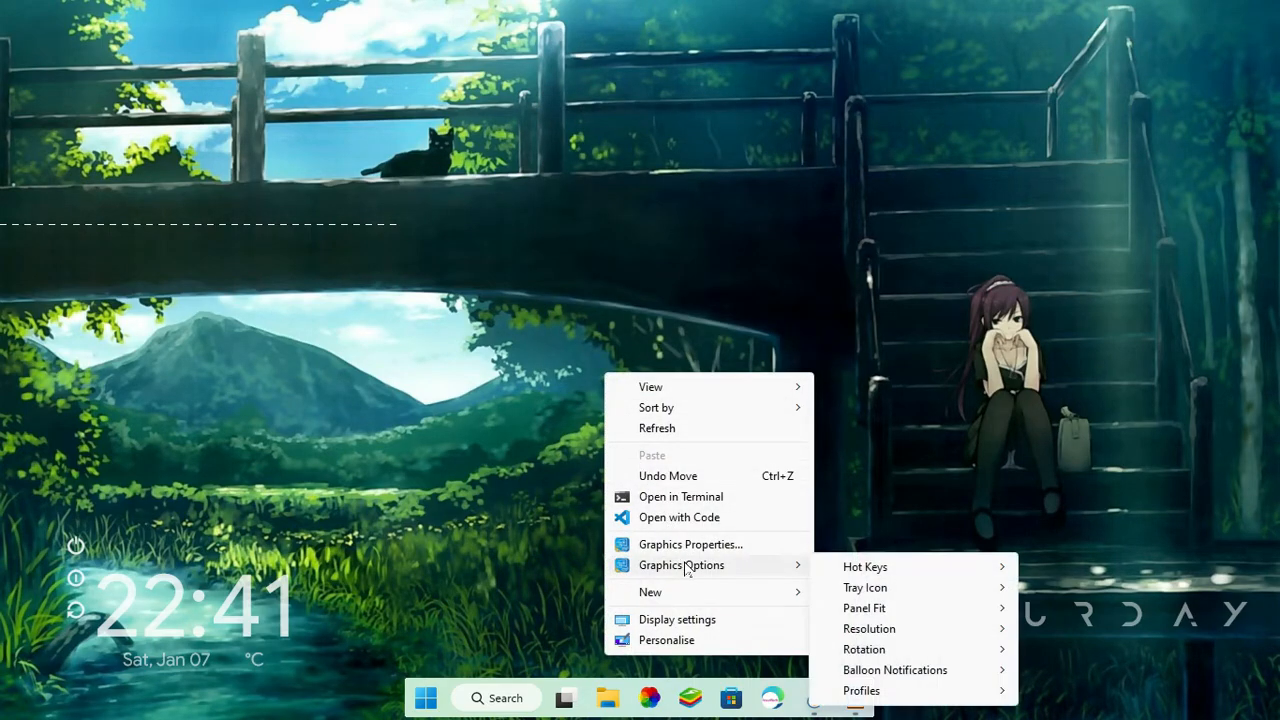
mouse_move(886, 630)
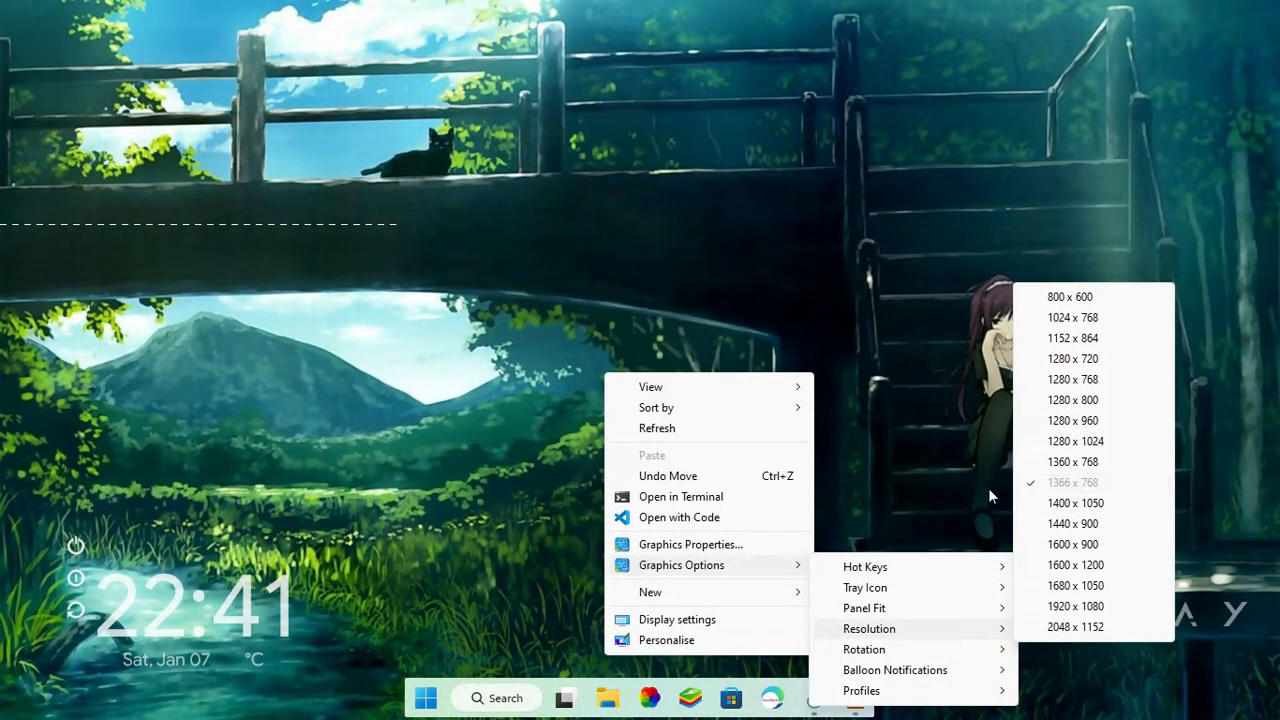
left_click(962, 524)
Check that background.ini's W and H values match the screen resolution, 1366 and 768, save the file and close it
left_click(856, 698)
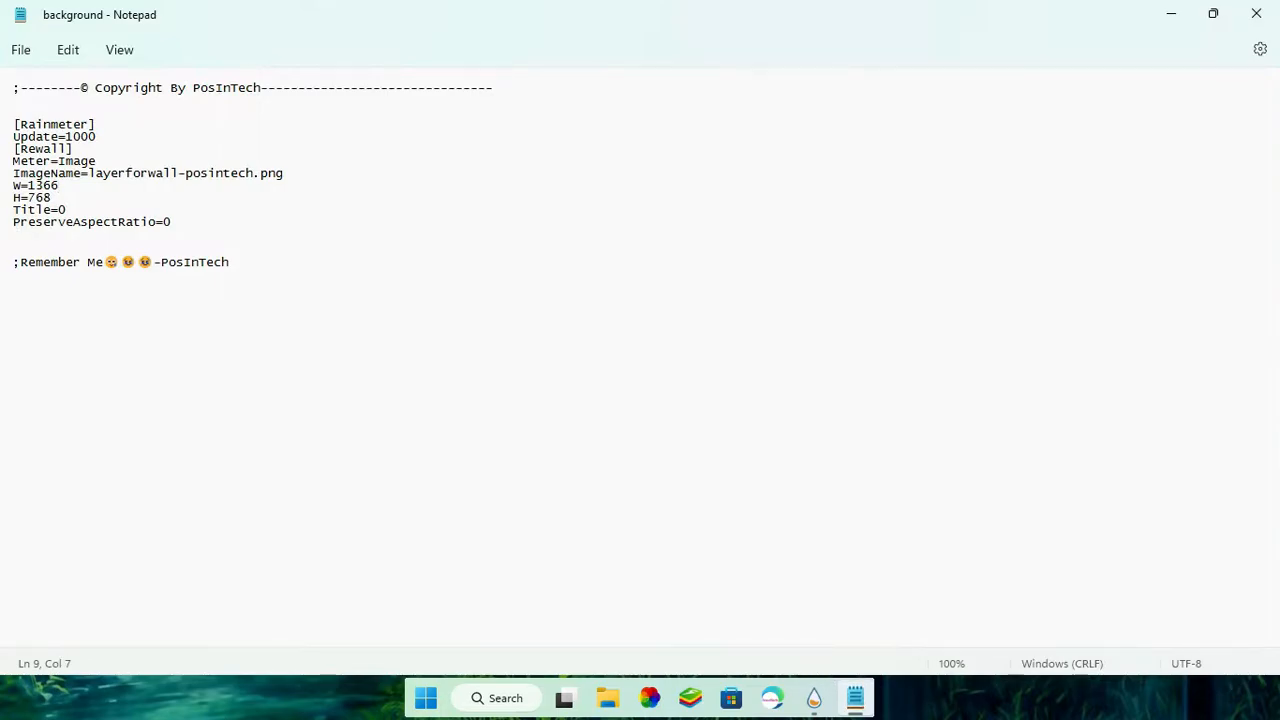
double_click(51, 219)
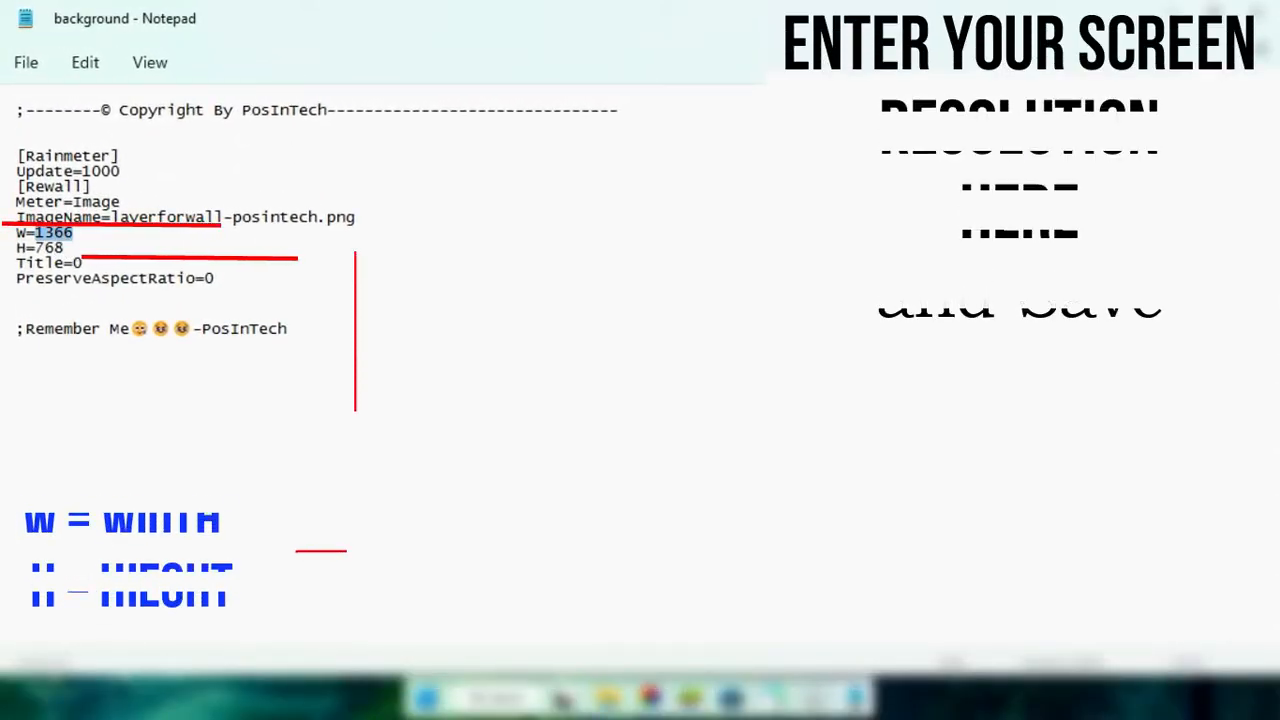
double_click(48, 248)
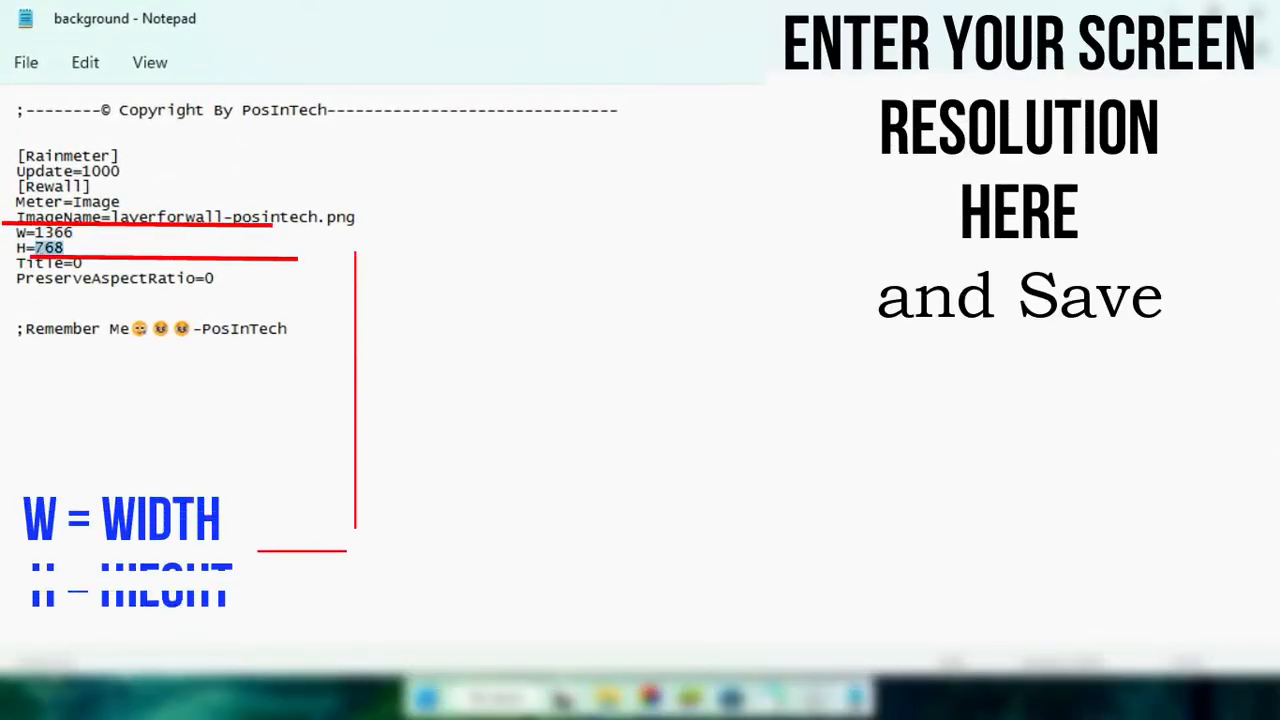
left_click(66, 248)
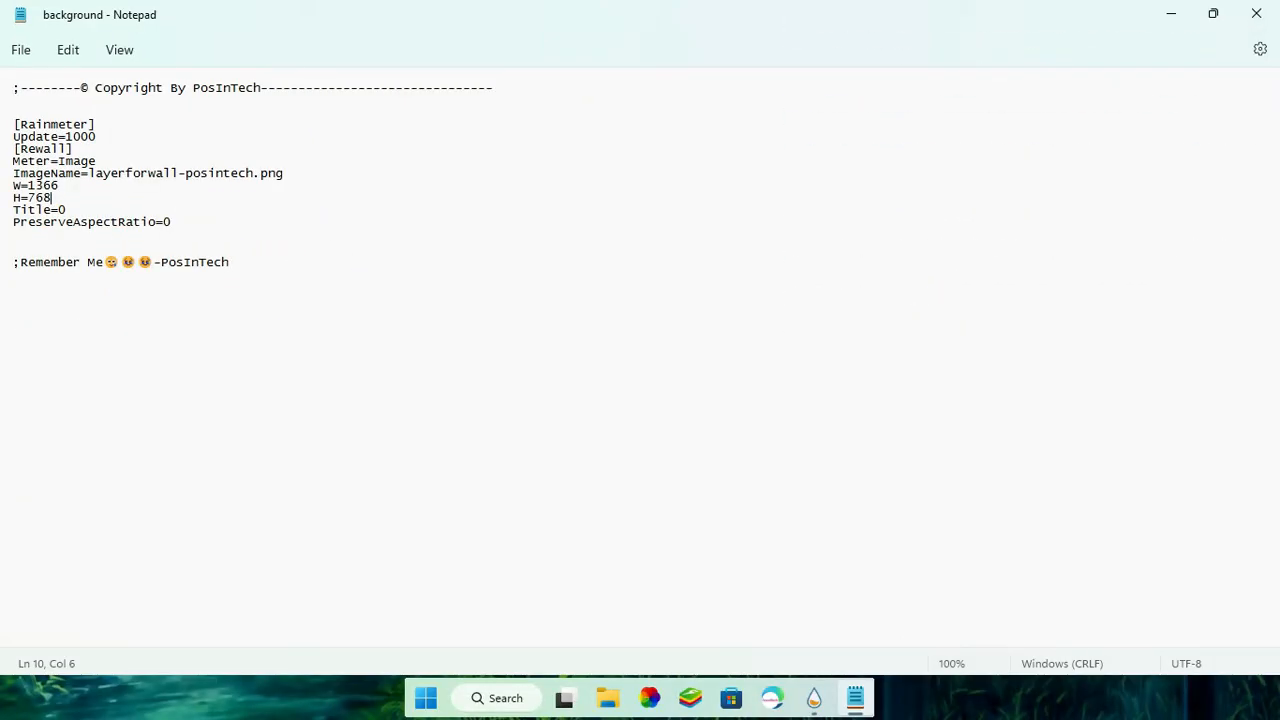
left_click(21, 55)
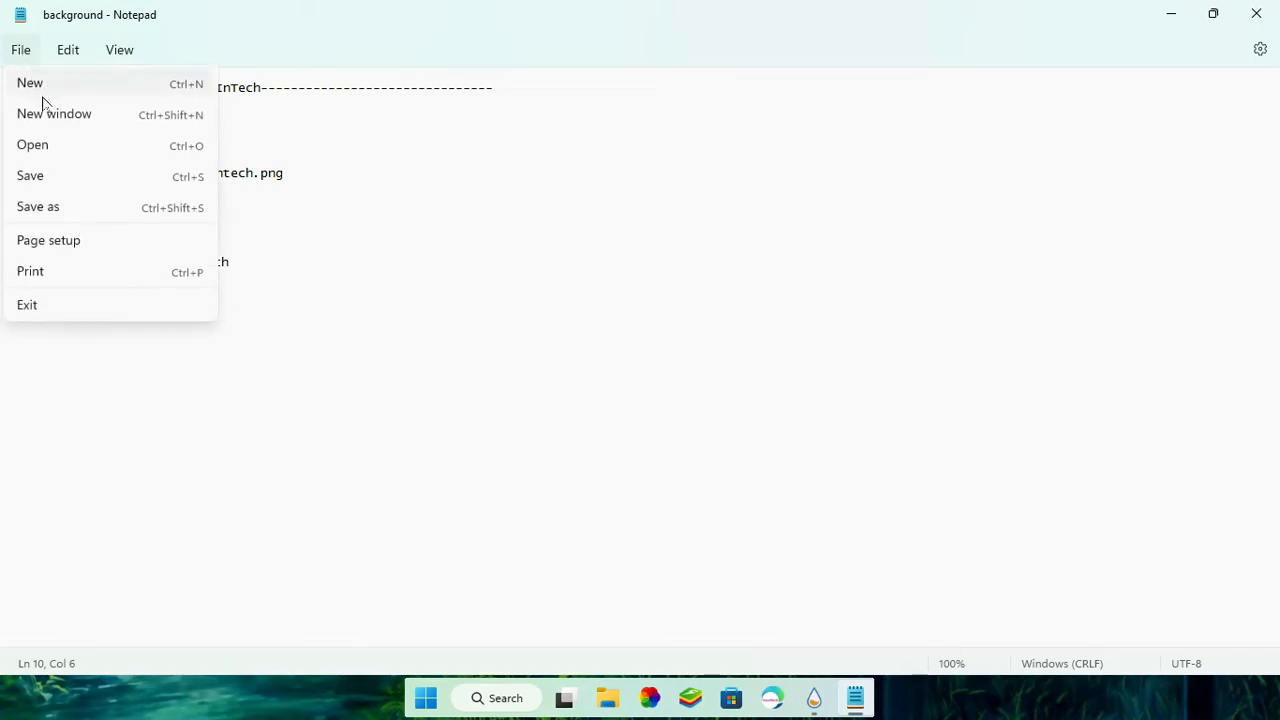
left_click(54, 183)
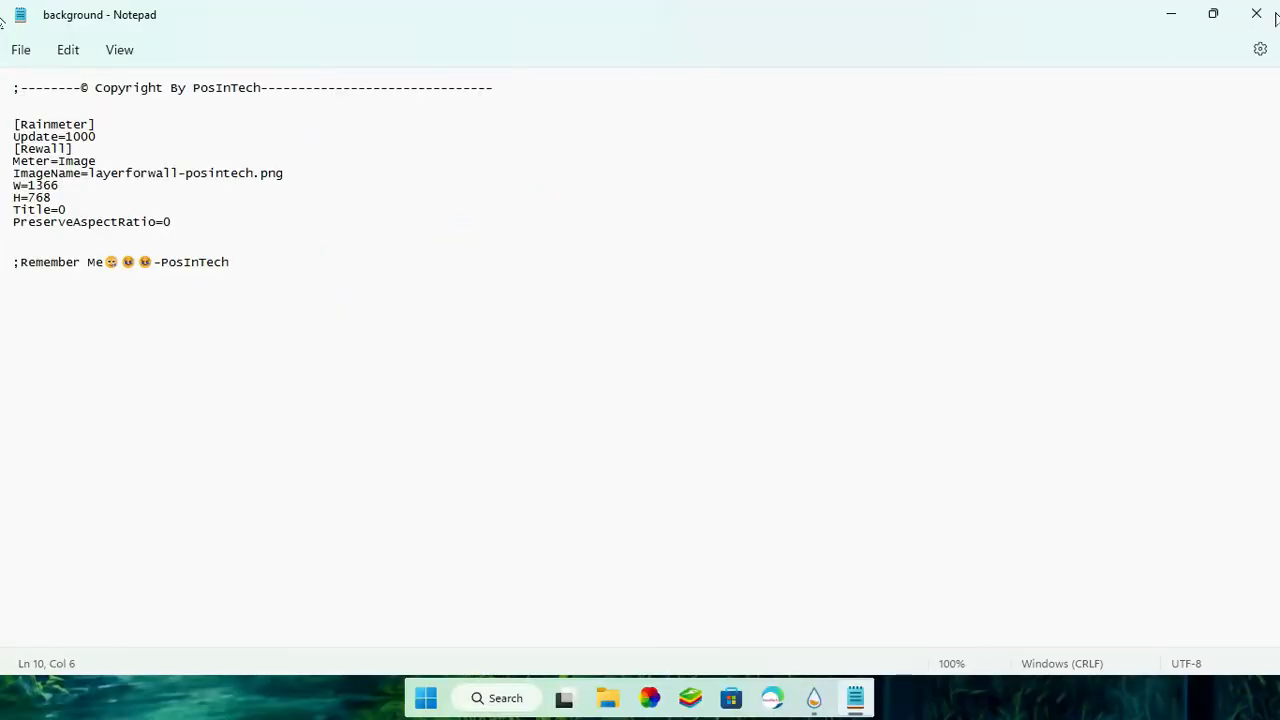
left_click(1276, 16)
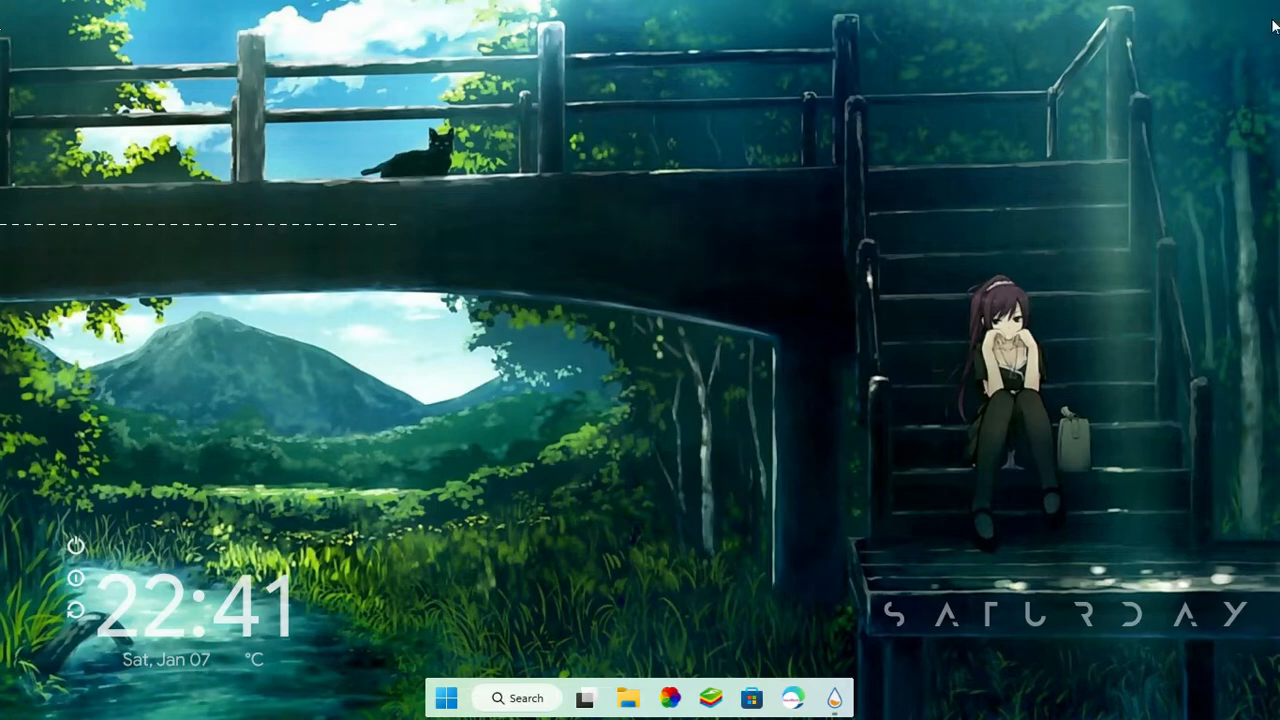
Restore the Manage Rainmeter window, load the Posintech background.ini skin, and shift the window slightly down
left_click(836, 698)
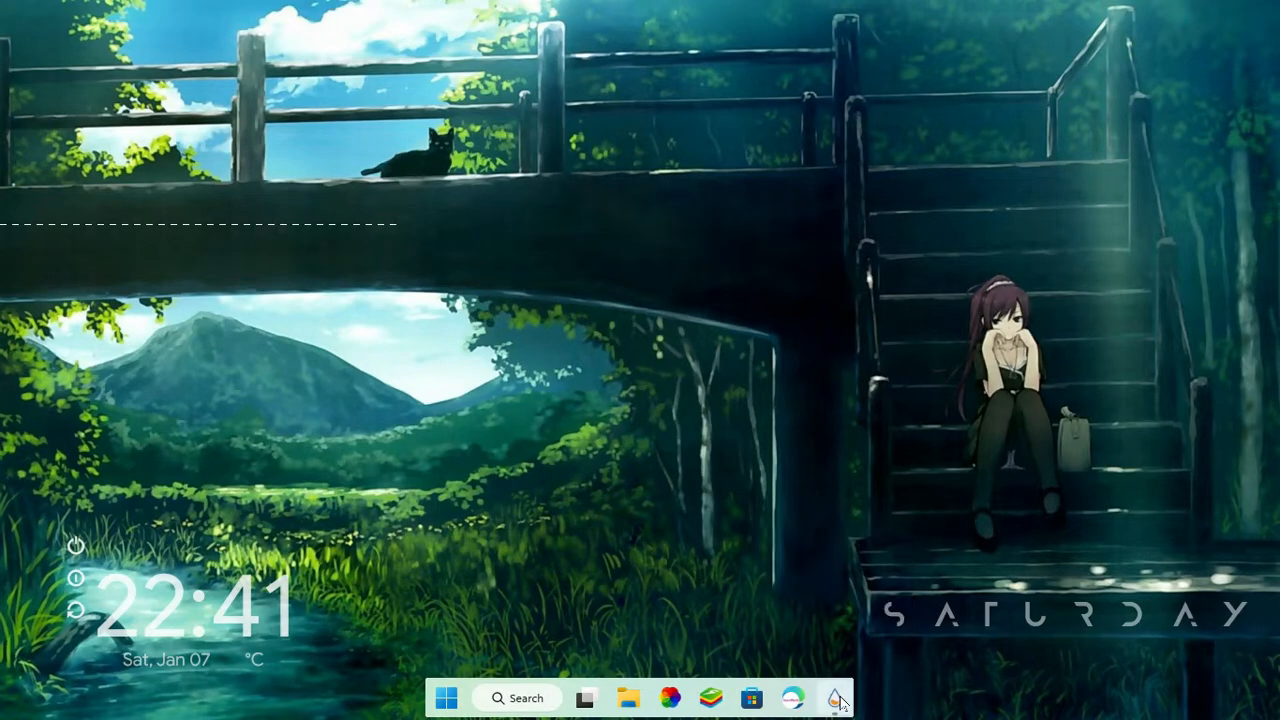
right_click(568, 228)
left_click(614, 236)
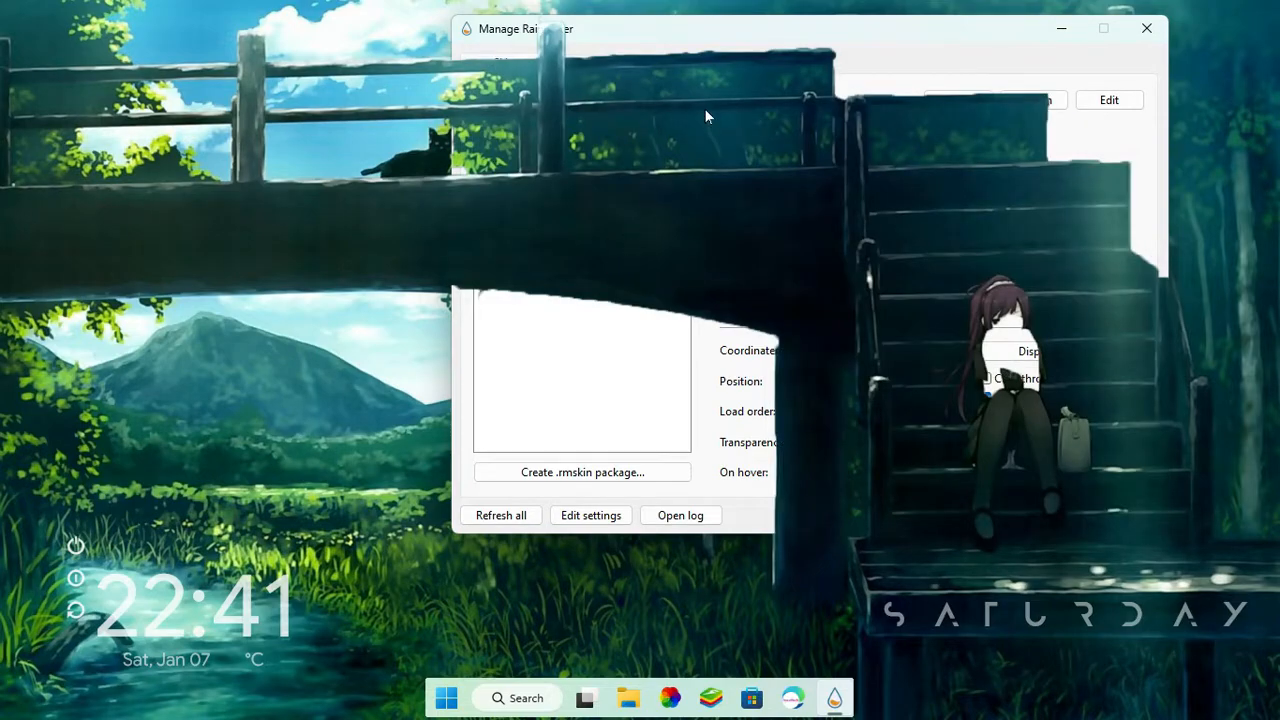
mouse_move(887, 24)
left_mouse_down()
mouse_move(864, 41)
mouse_move(880, 37)
left_mouse_up()
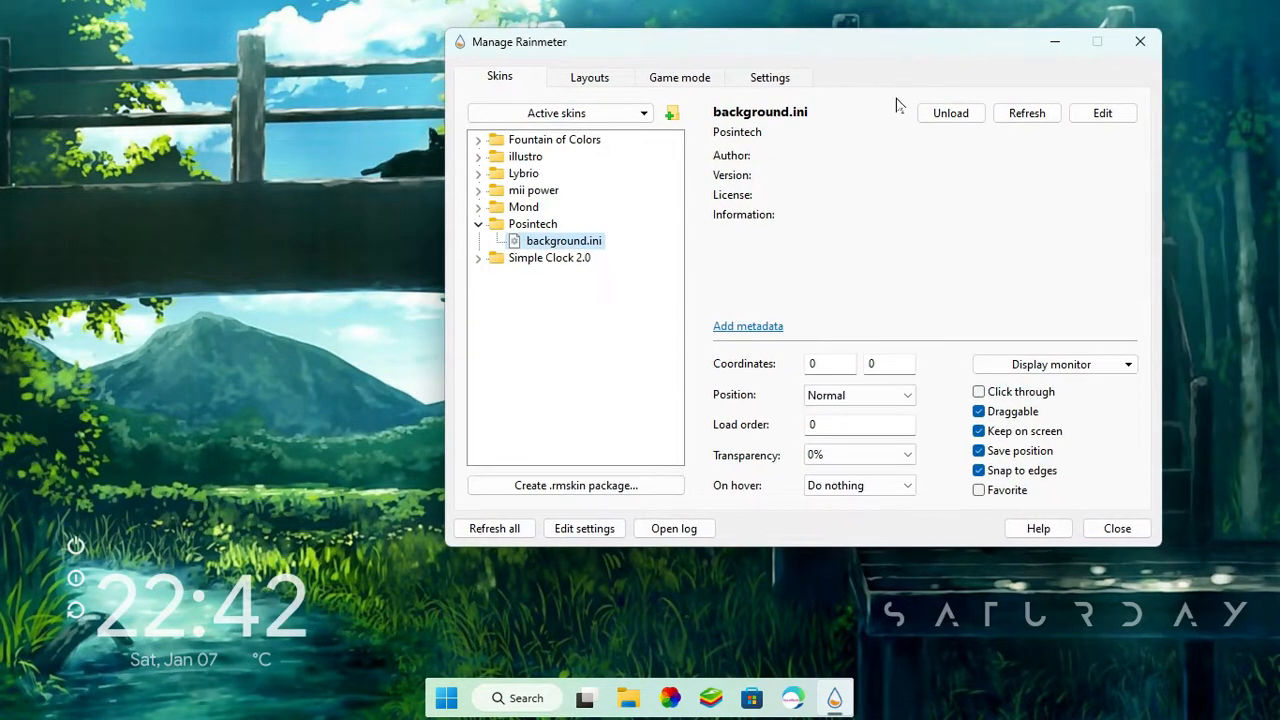
Set the background.ini skin's position to On desktop, enable Click through, and refresh all skins
left_click(868, 396)
left_click(842, 409)
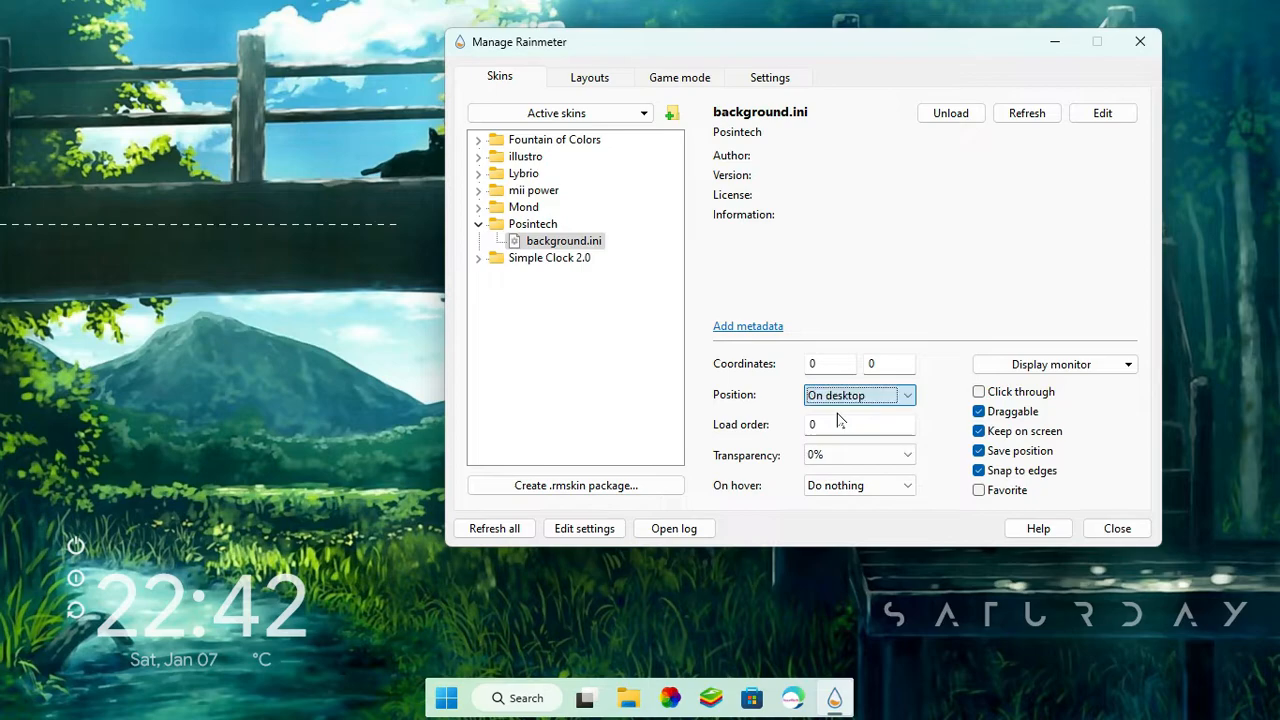
left_click(981, 393)
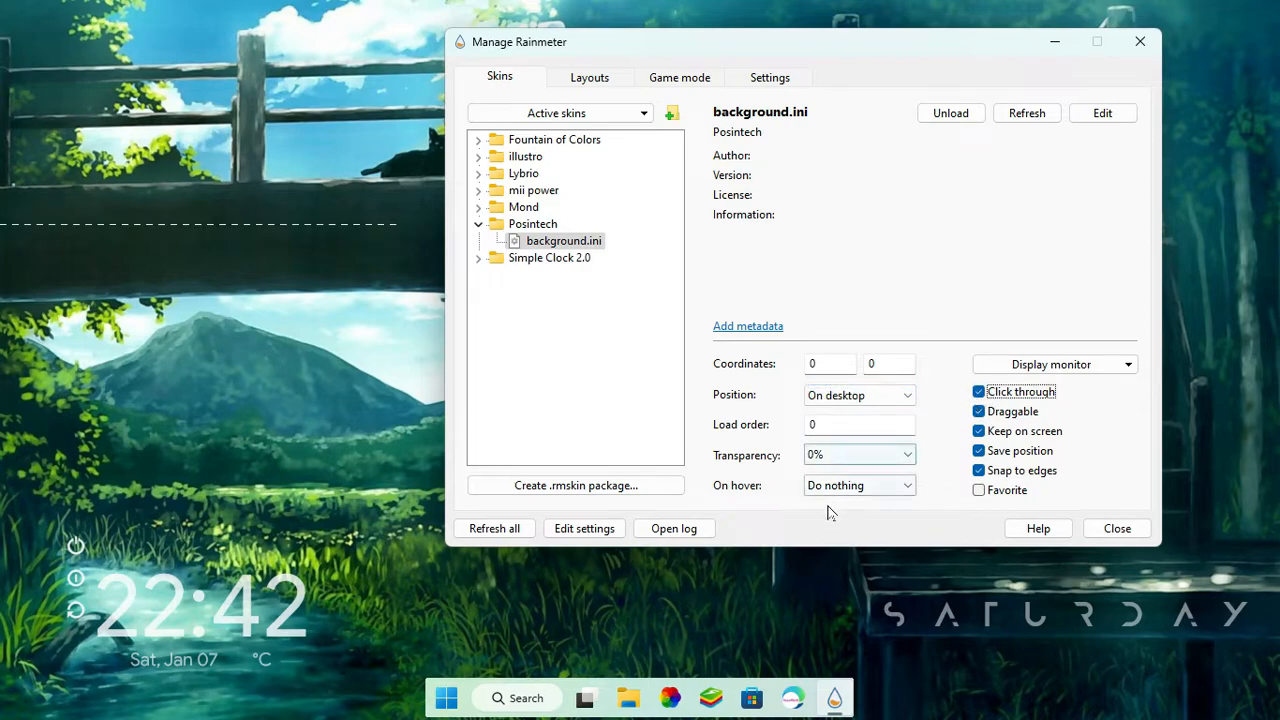
left_click(524, 529)
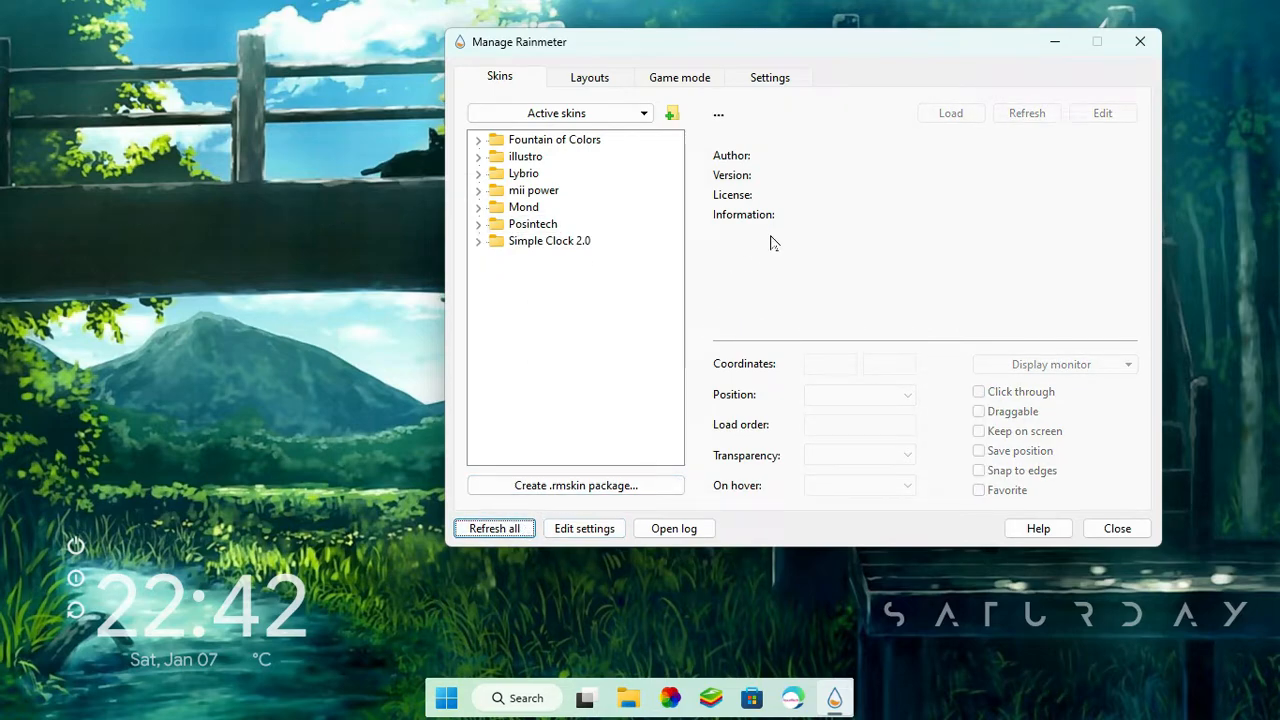
Load the Greeting.ini skin from Lybrio's Greeting folder
left_click(478, 174)
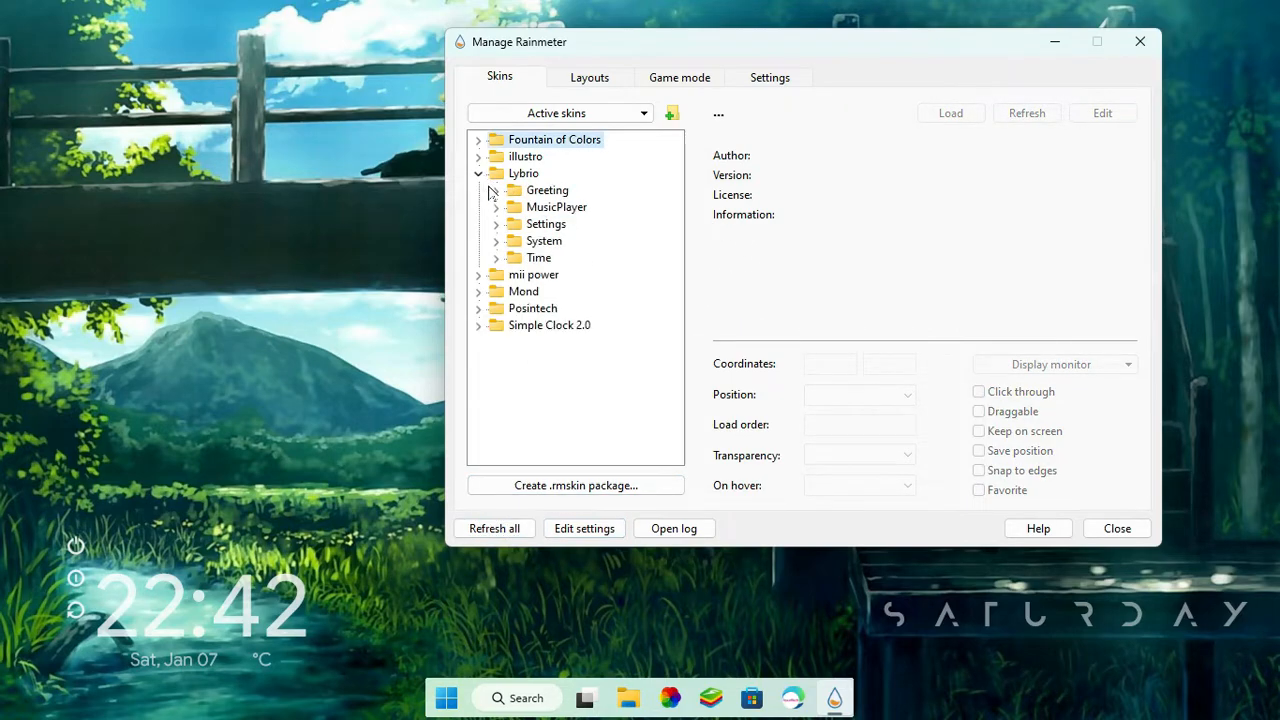
left_click(496, 191)
left_click(570, 207)
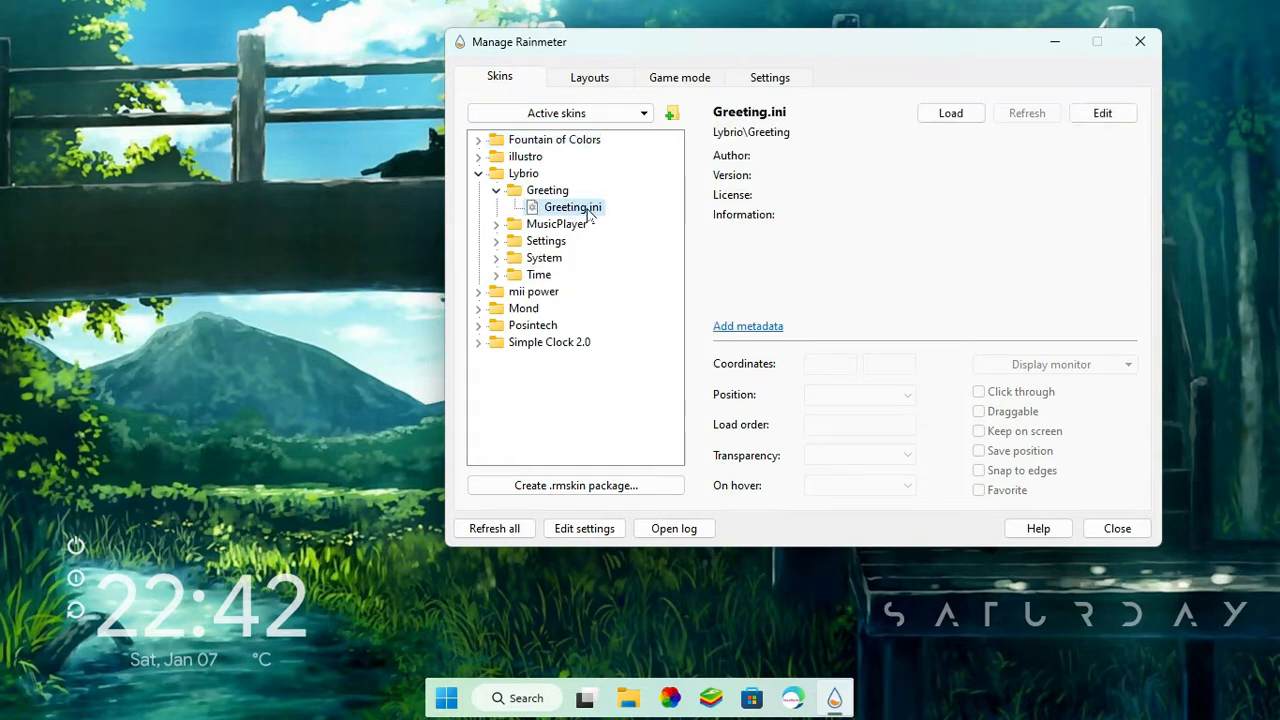
right_click(566, 214)
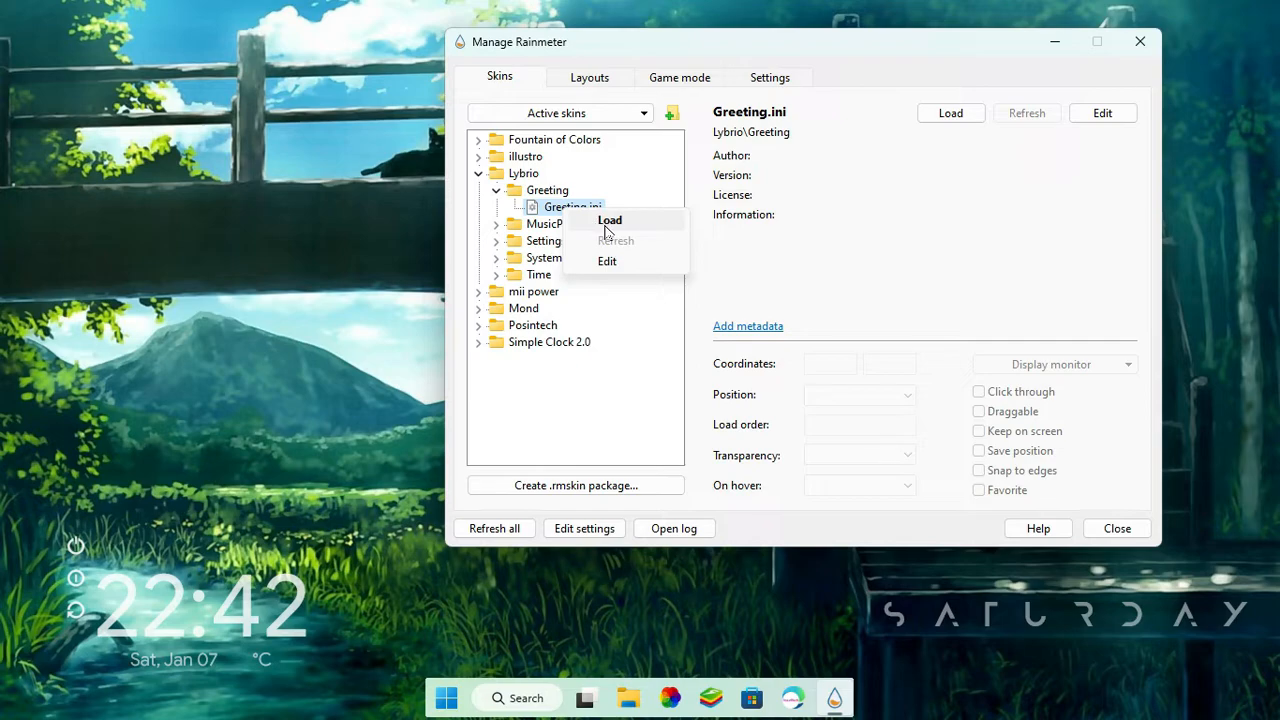
left_click(605, 226)
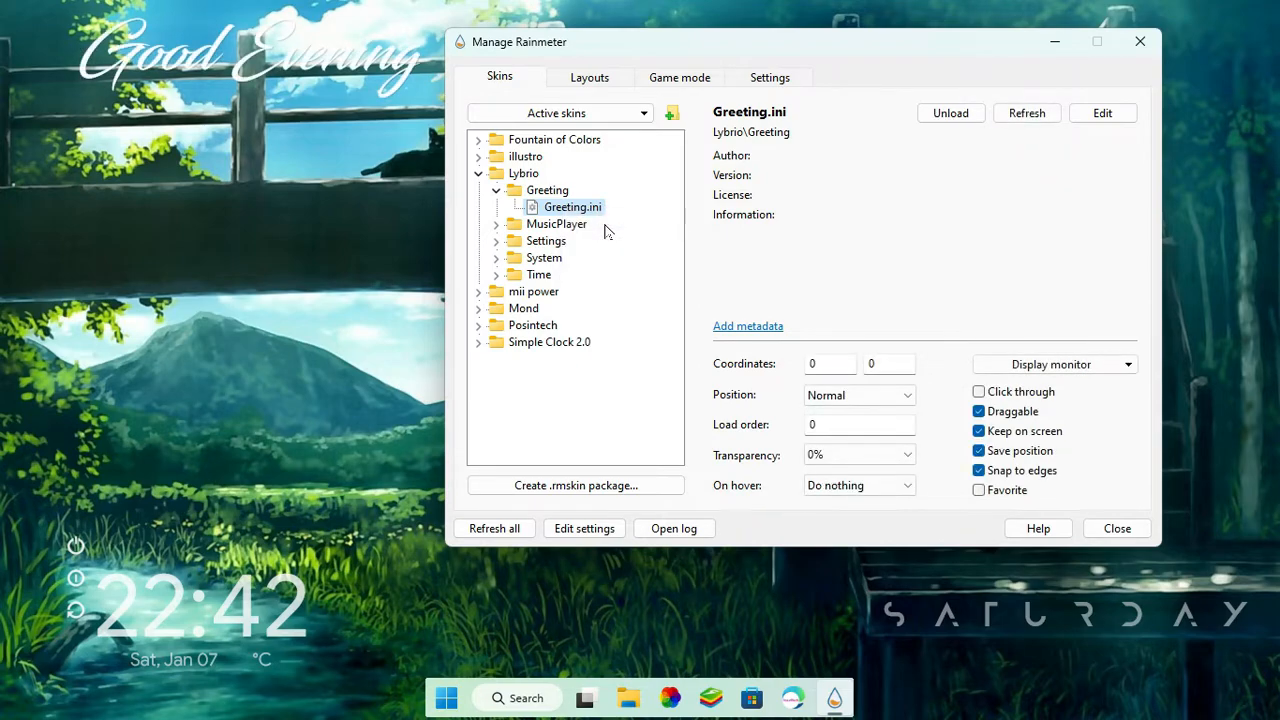
Shrink the greeting skin and place it on the dark bridge beam at about 0, 194
left_click_drag(258, 75, 234, 208)
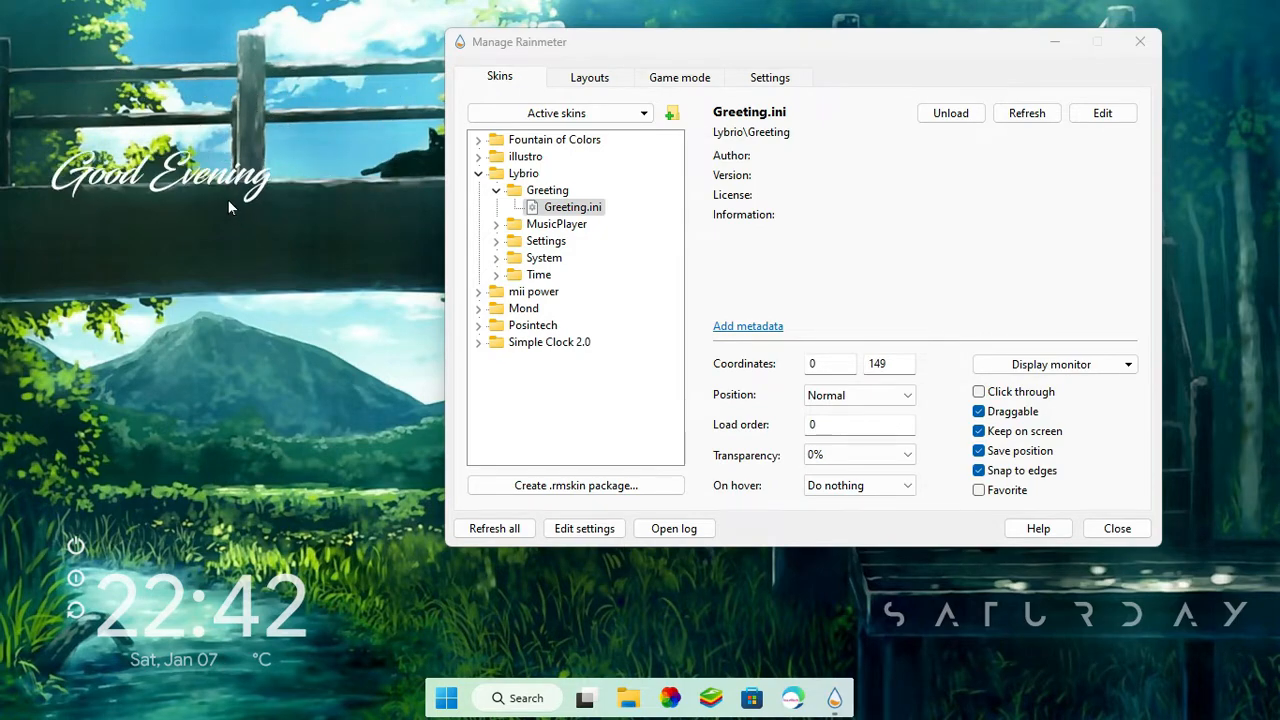
scroll(222, 182, "down", 1)
mouse_move(186, 169)
left_mouse_down()
mouse_move(182, 195)
mouse_move(150, 210)
left_mouse_up()
scroll(152, 206, "down", 2)
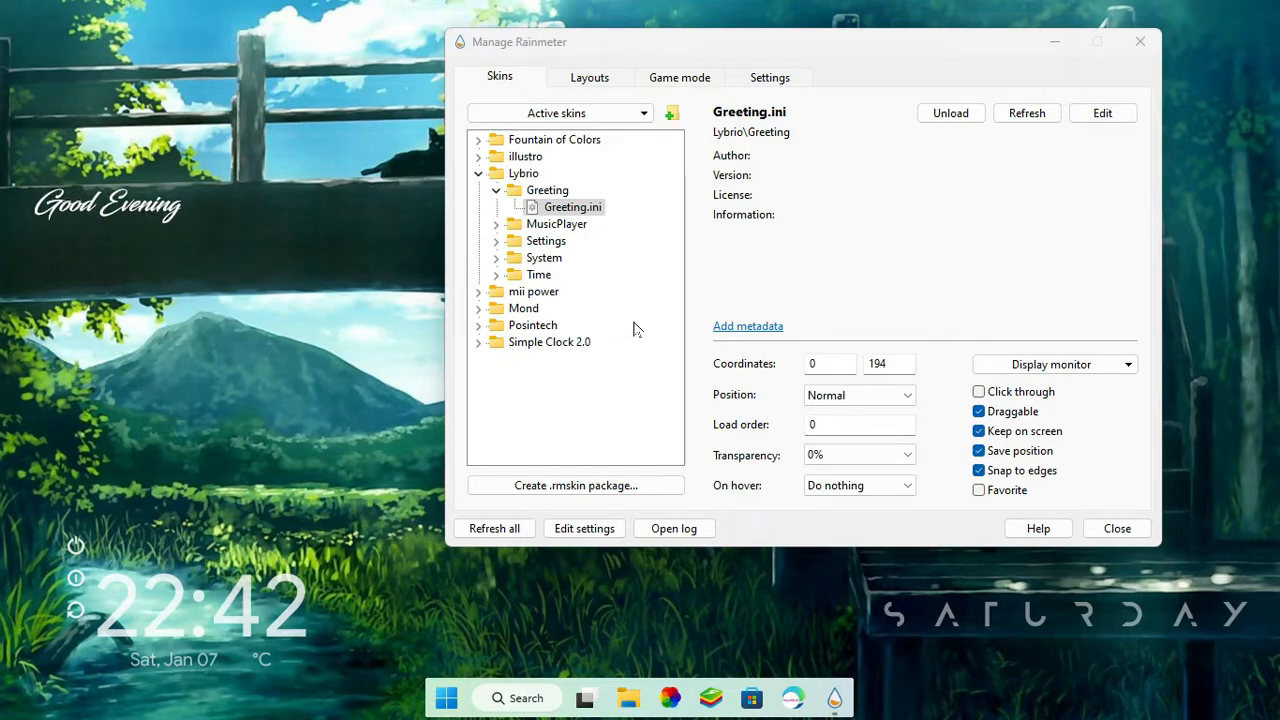
Set the Greeting.ini skin's transparency to 60%, keep its position at Normal, and enable Click through
left_click(890, 456)
left_click(868, 558)
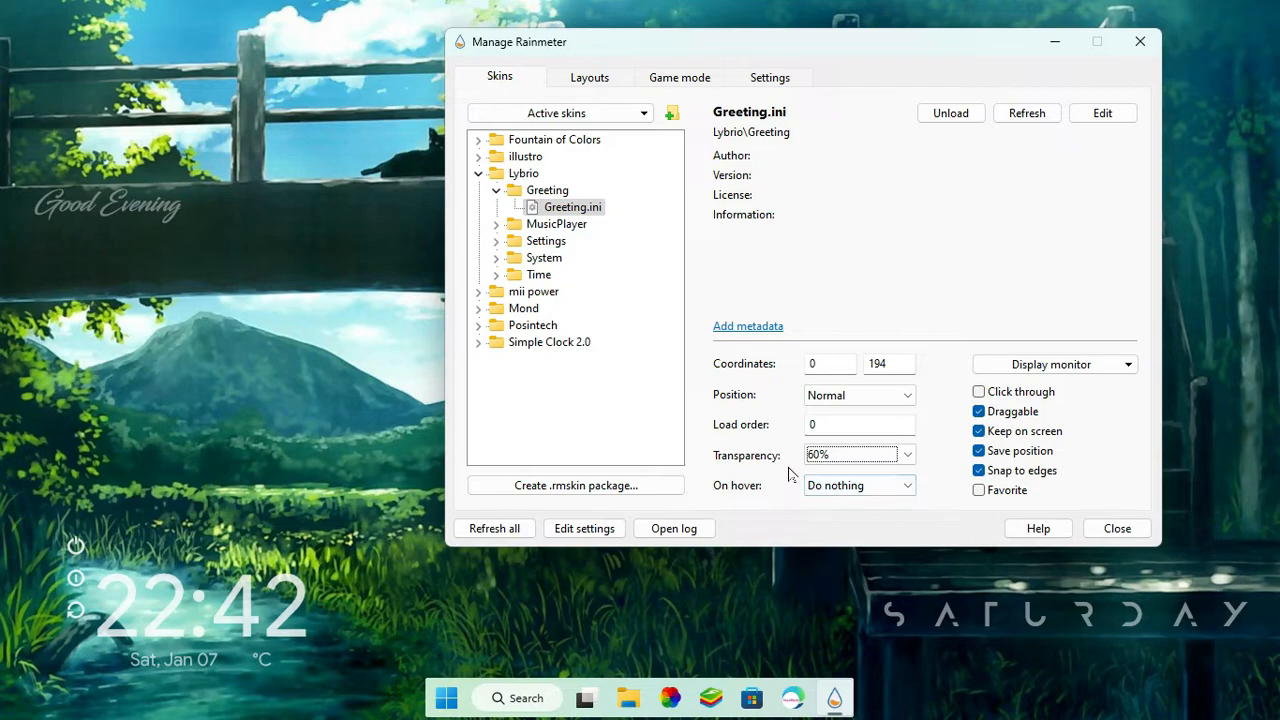
left_click(895, 397)
left_click(860, 442)
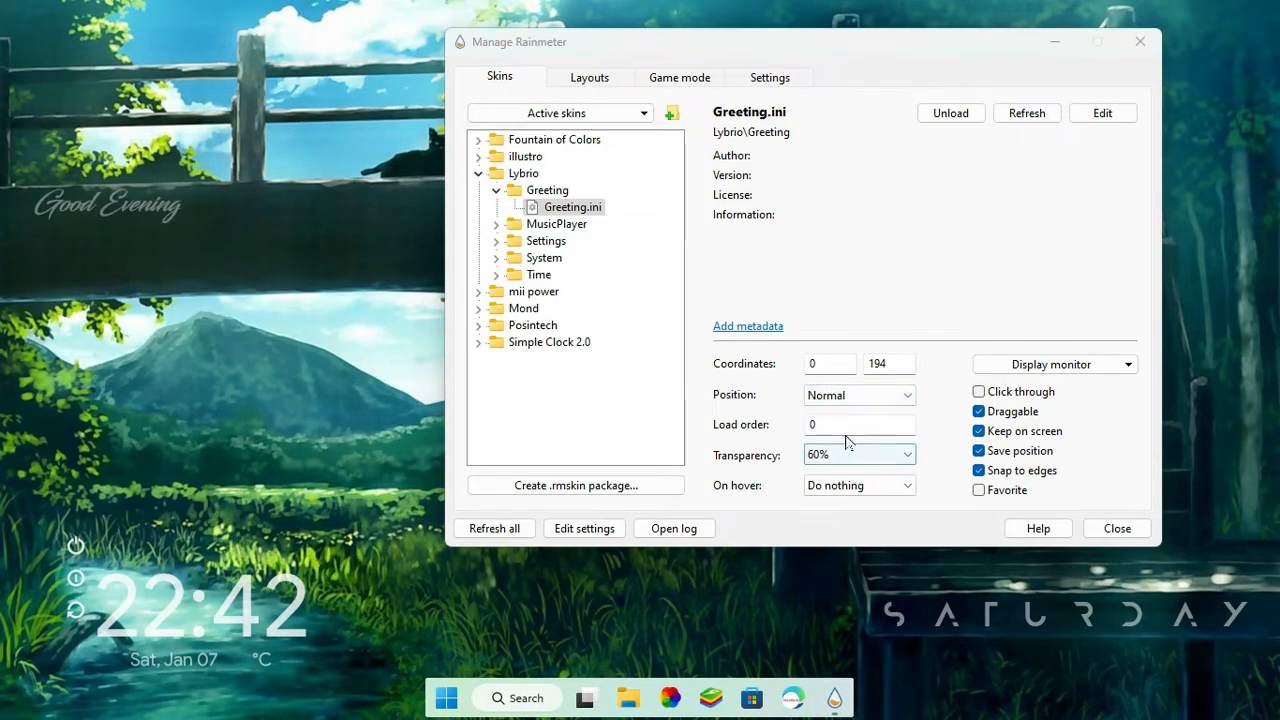
left_click(980, 394)
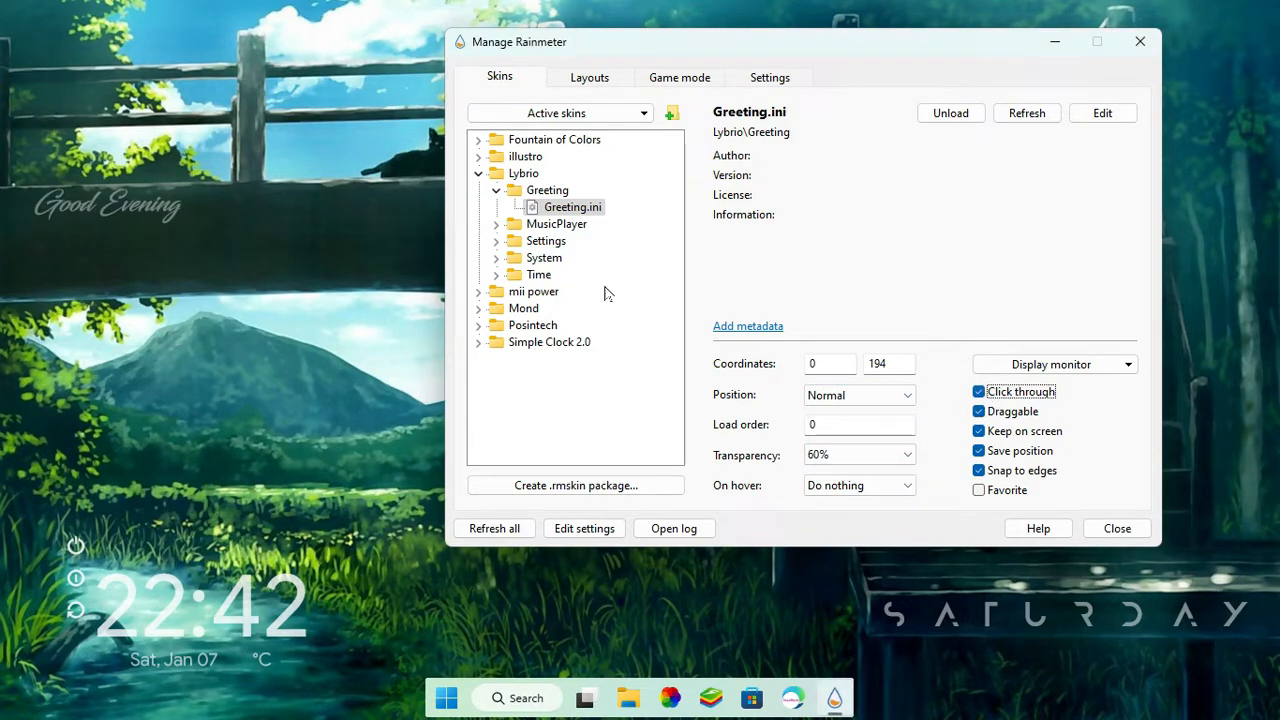
Load the CPU.ini skin from the CPU folder of Lybrio's System skins
left_click(495, 190)
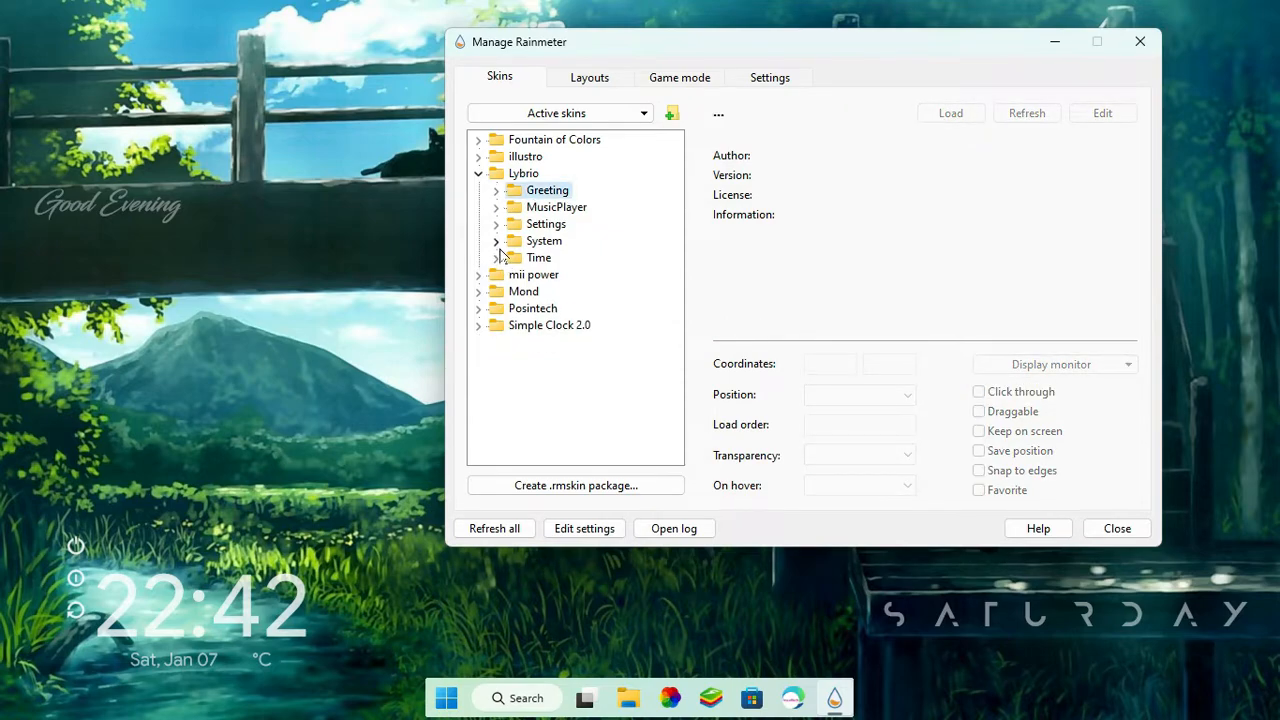
left_click(497, 242)
left_click(513, 258)
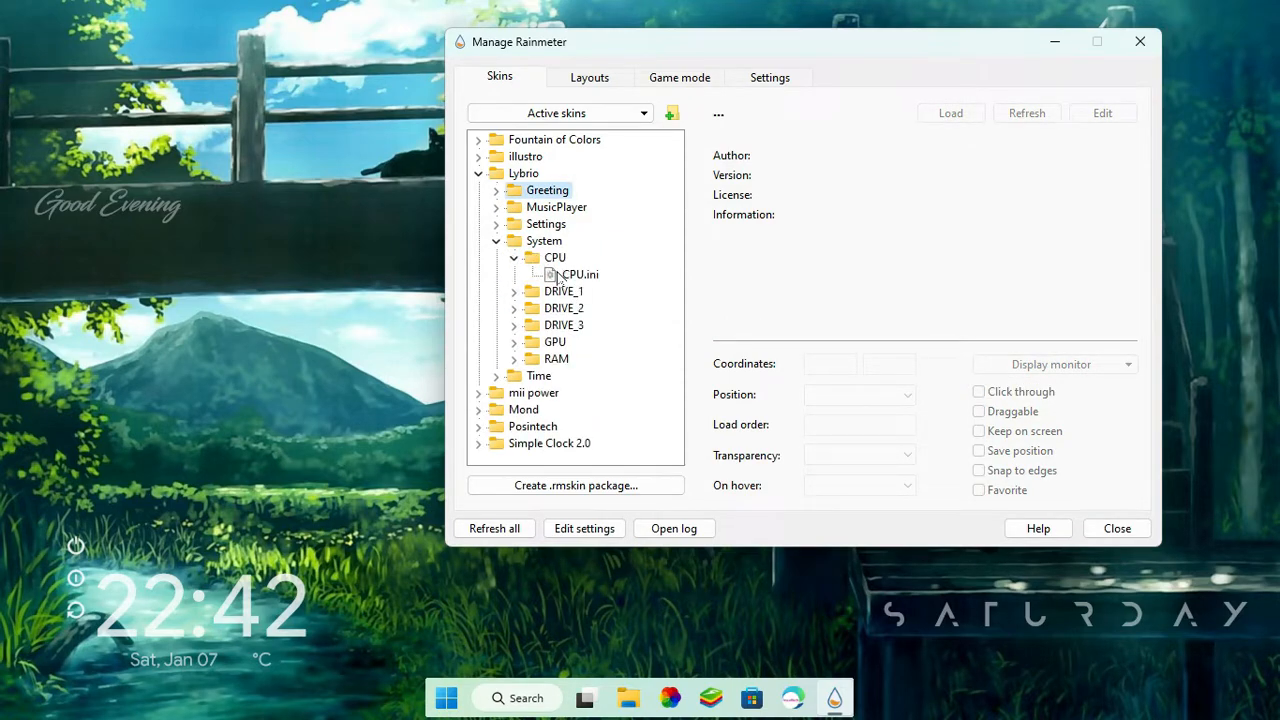
left_click(579, 275)
right_click(583, 279)
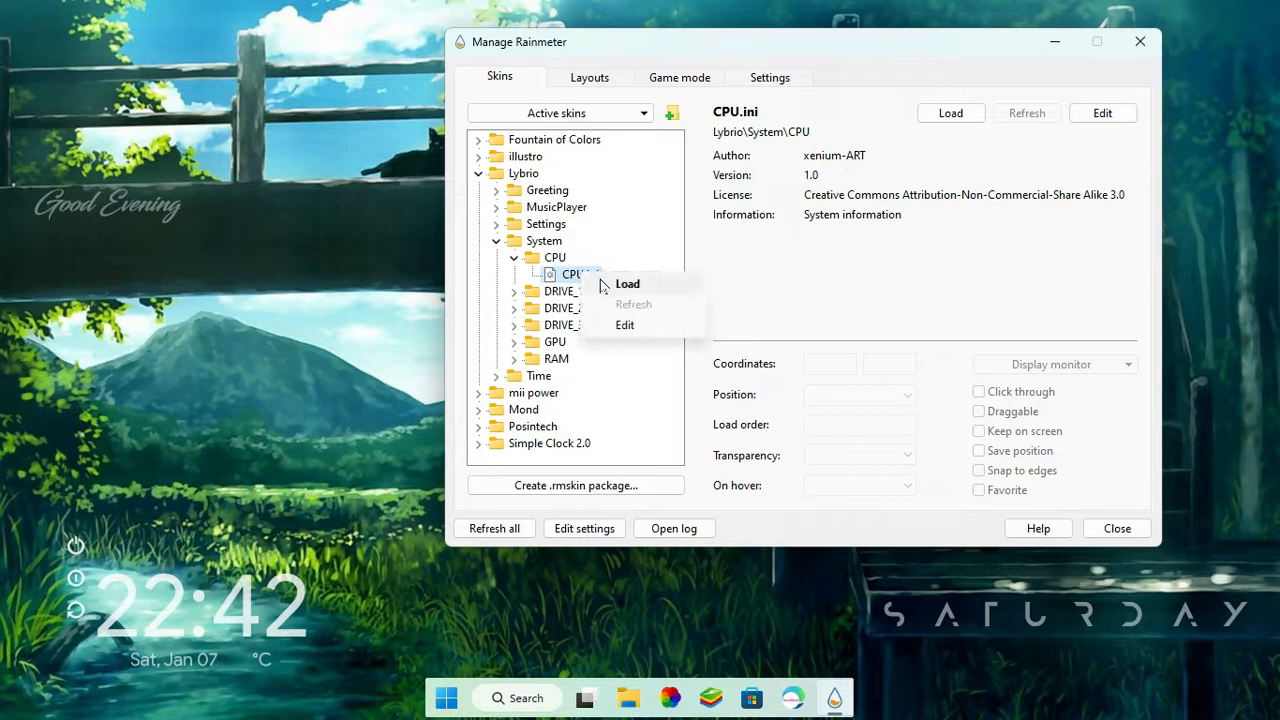
left_click(622, 284)
Place the CPU skin just above the bench beside the stairs at about 1161, 550, moving the Manage Rainmeter window out of the way
left_click_drag(52, 33, 792, 280)
left_click_drag(740, 50, 355, 55)
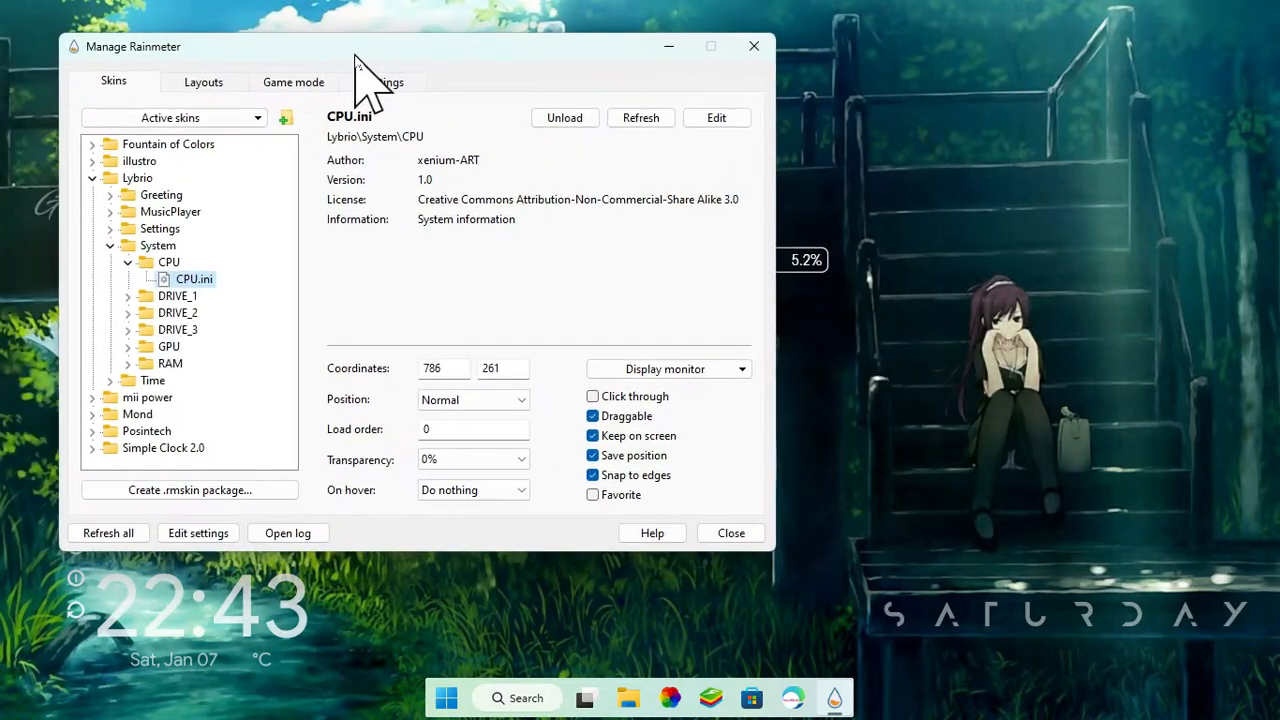
left_click_drag(866, 298, 1146, 540)
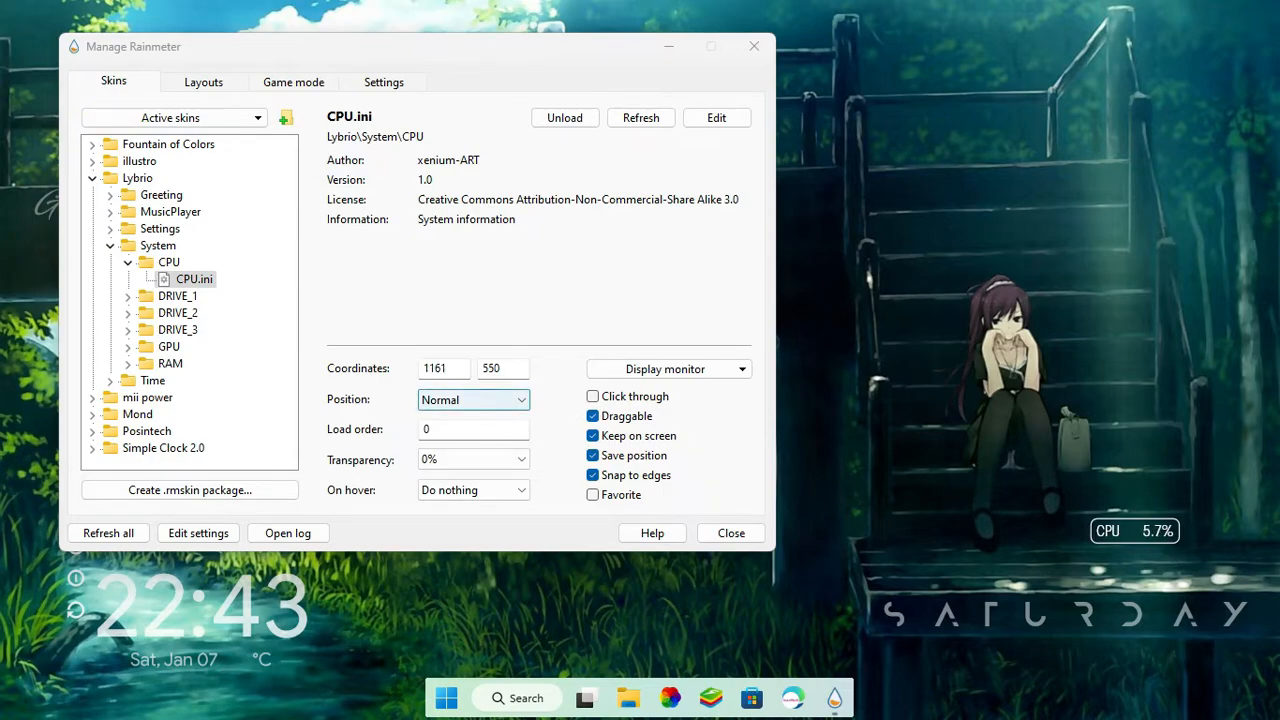
Set the CPU.ini skin's transparency to 70% and enable Click through
left_click(498, 461)
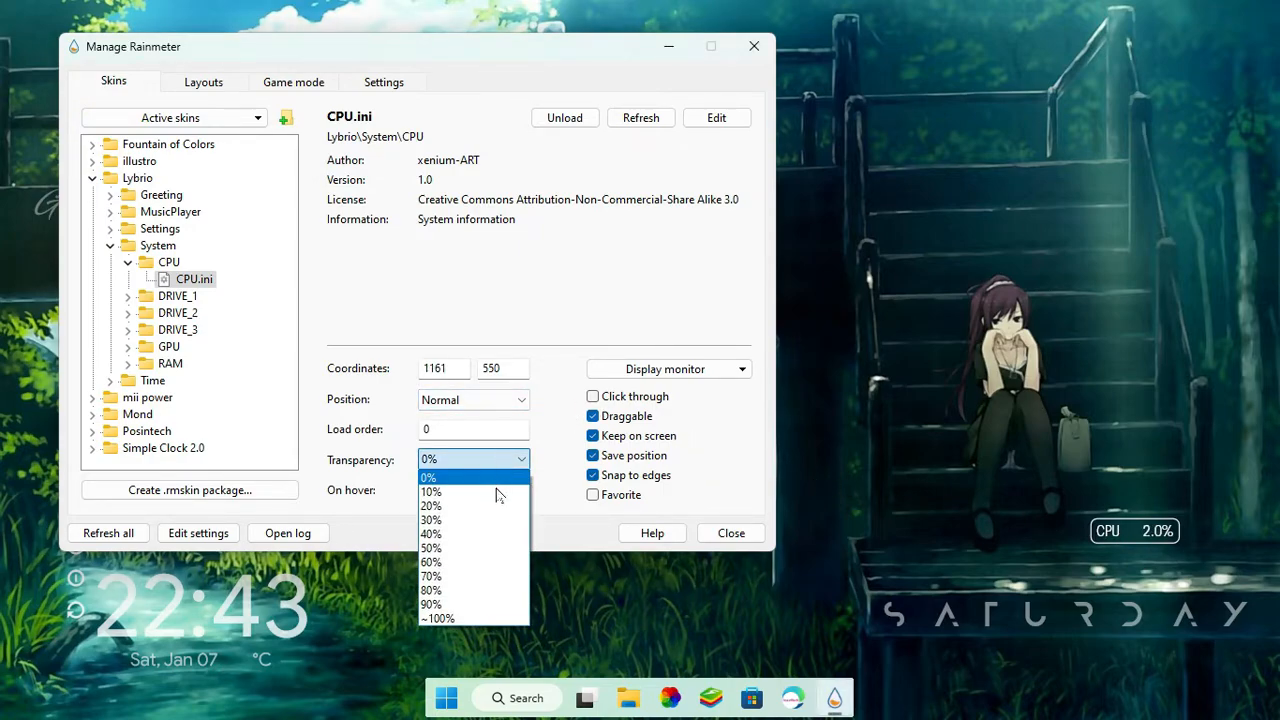
left_click(483, 575)
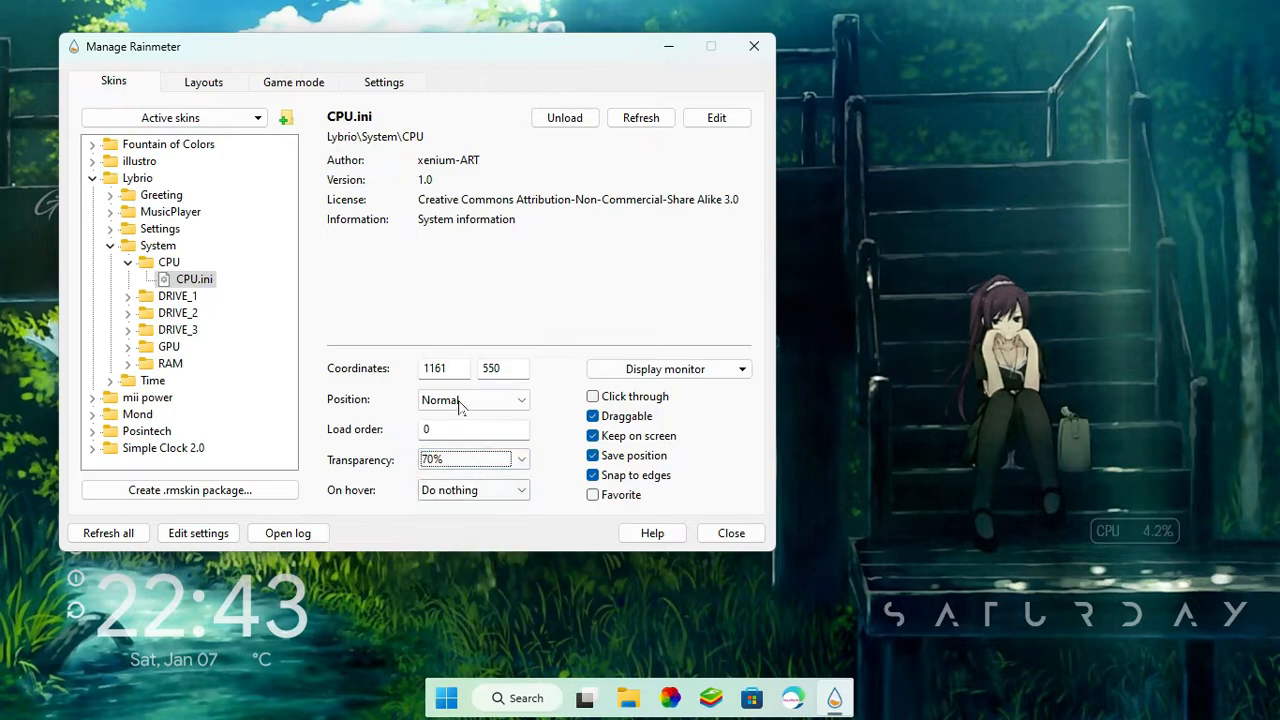
left_click(589, 398)
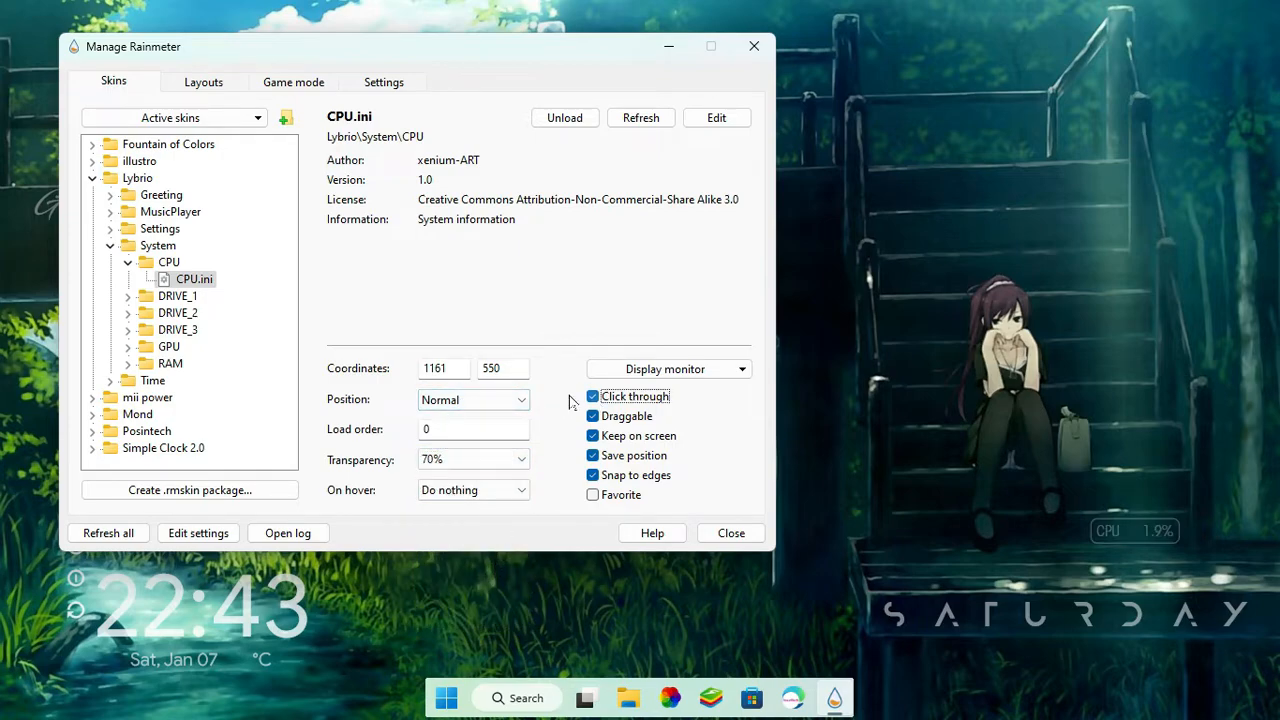
Load the RAM.ini skin from Lybrio's System skins and place it just above the CPU skin at about 1154, 508
left_click(128, 364)
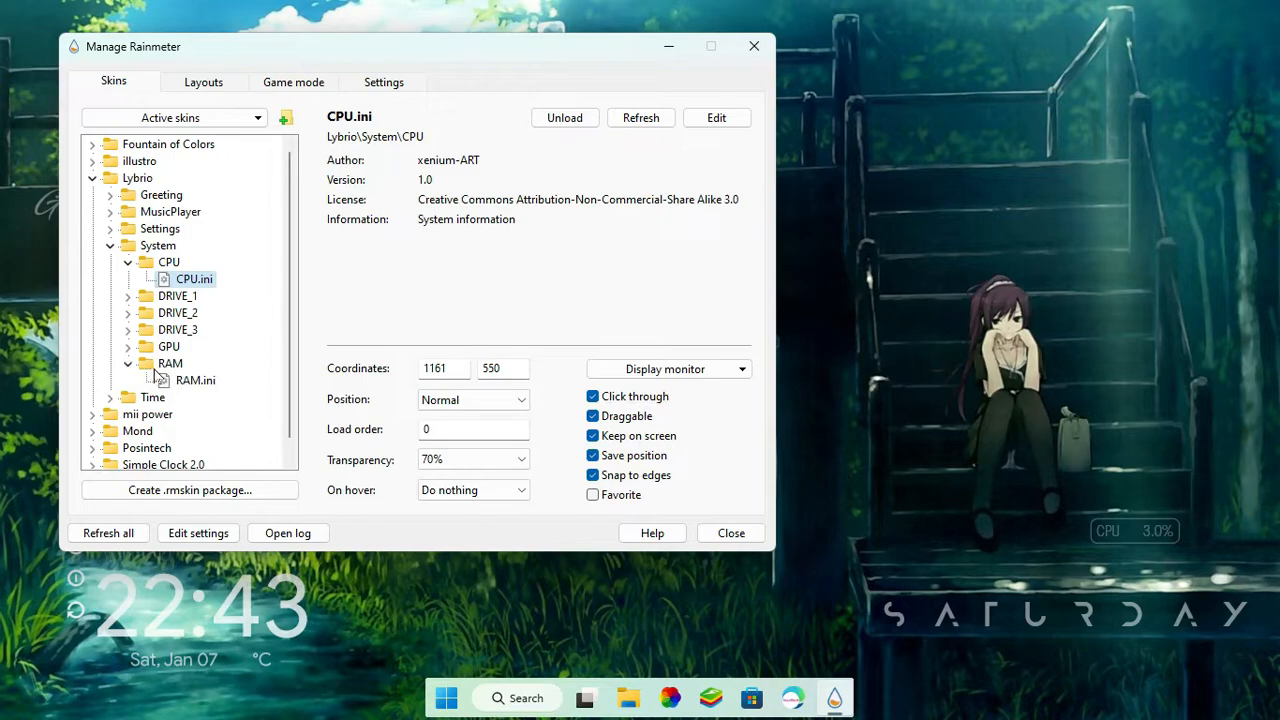
left_click(186, 381)
right_click(198, 387)
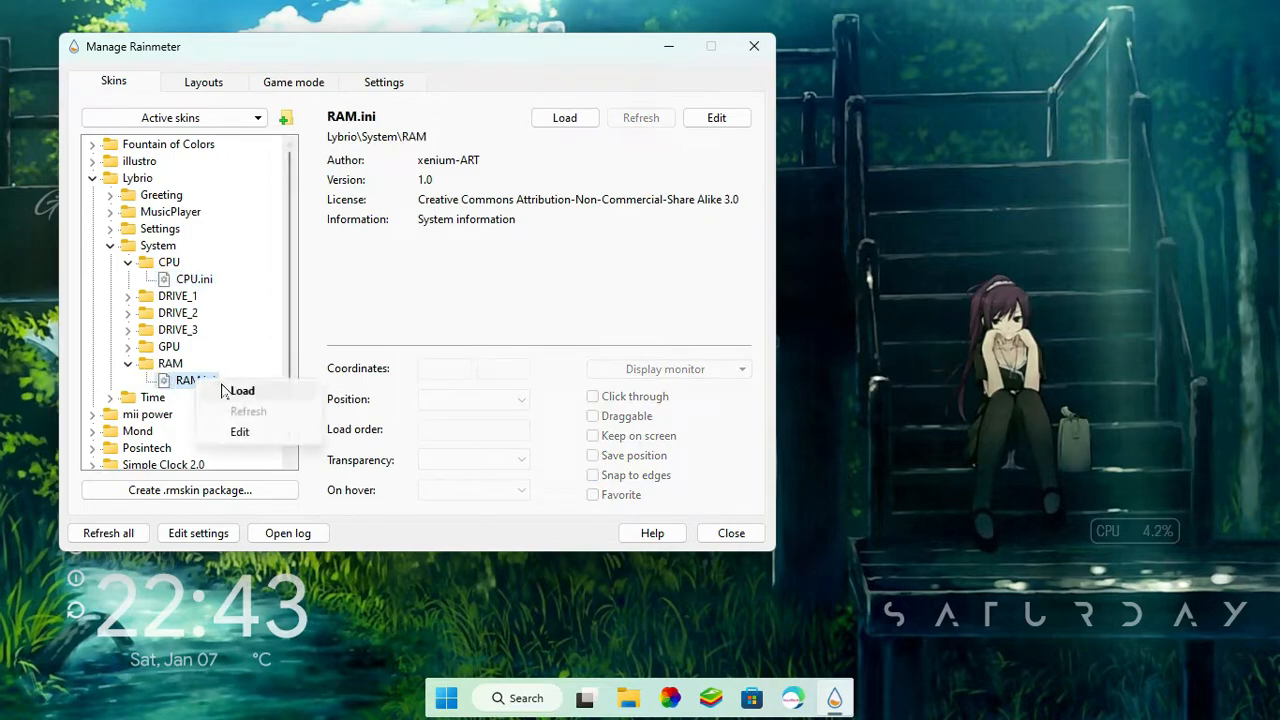
left_click(226, 390)
left_click_drag(10, 18, 1096, 491)
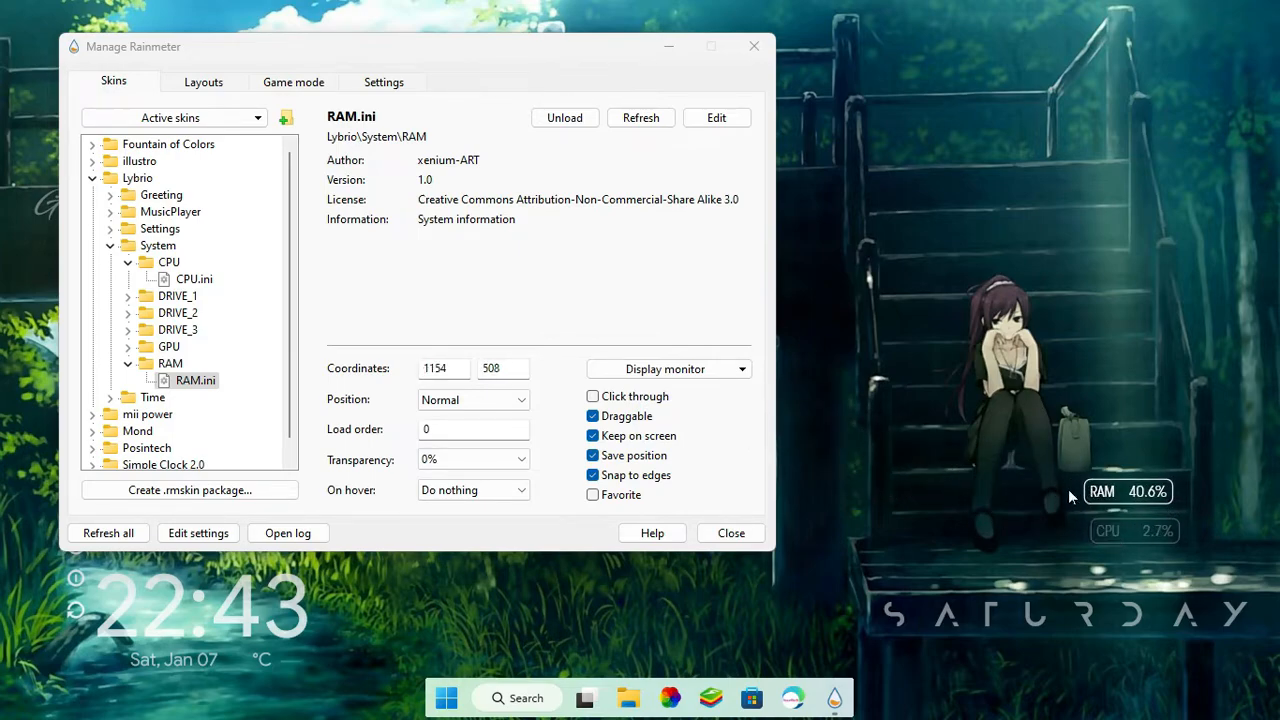
Set the RAM.ini skin's transparency to 80% and enable Click through
left_click(520, 459)
left_click(466, 585)
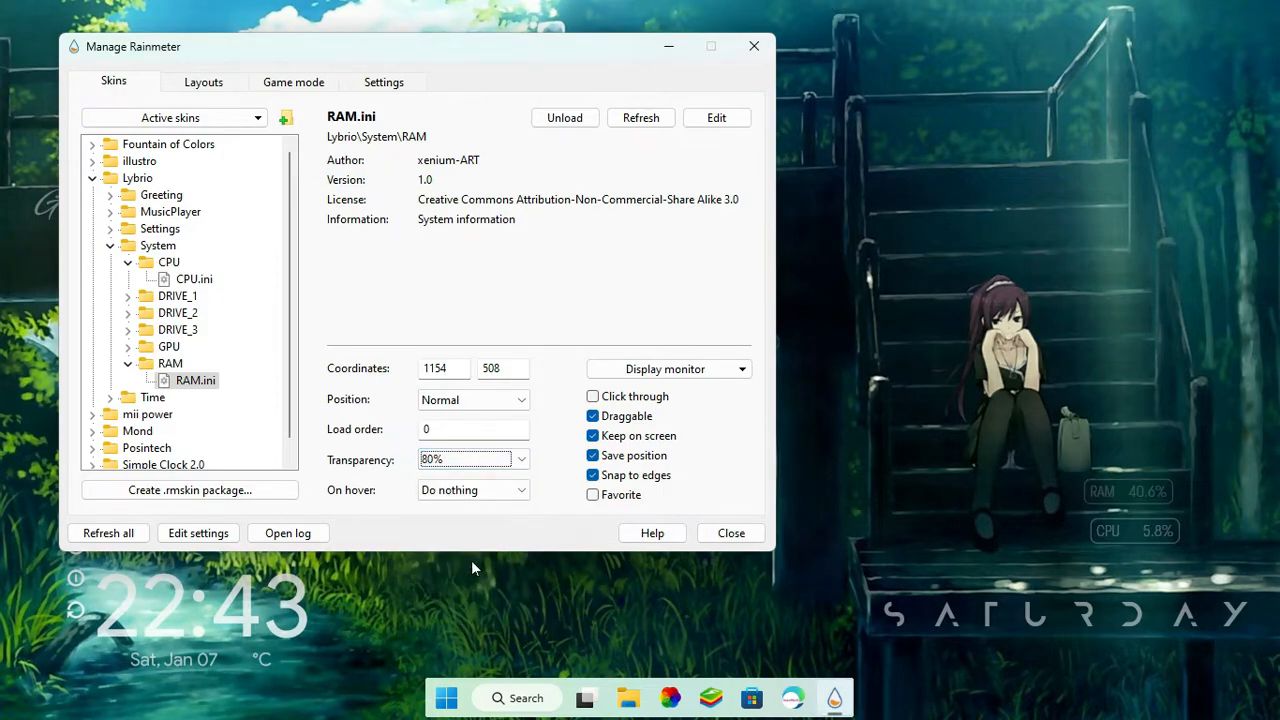
left_click(600, 397)
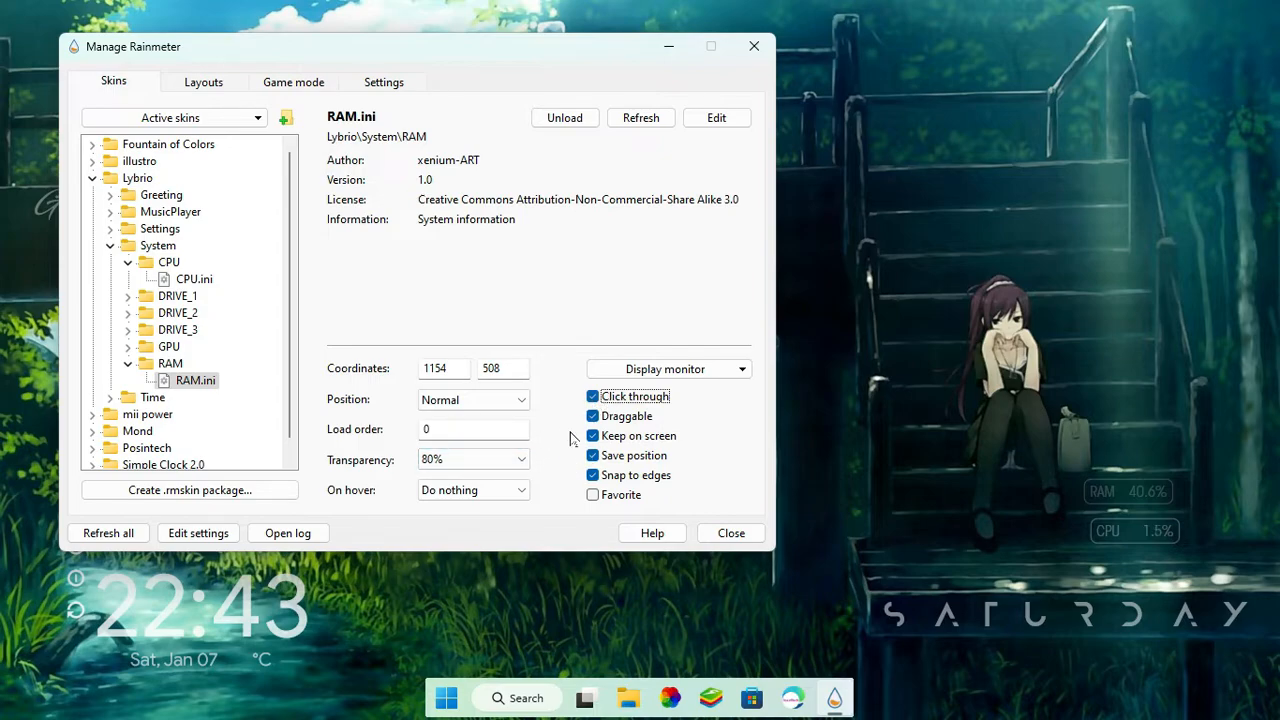
Collapse the System and Lybrio skin folders and close the Manage Rainmeter window
left_click(109, 246)
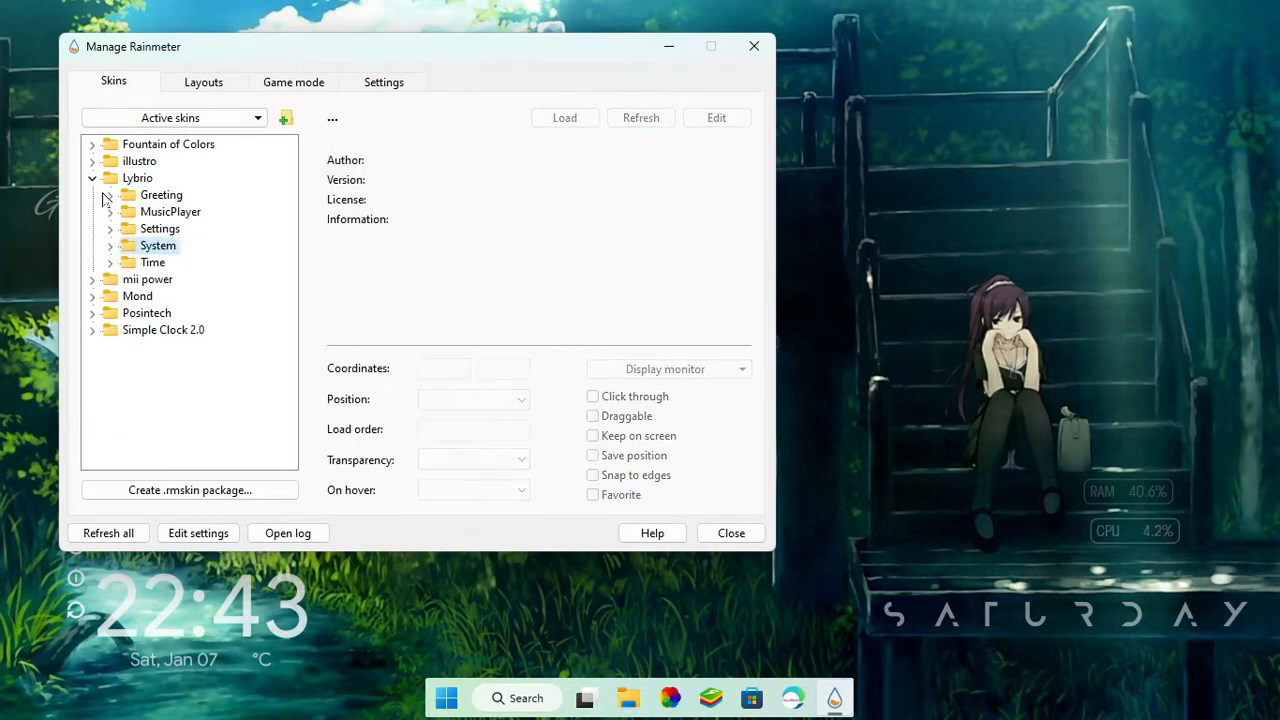
left_click(93, 178)
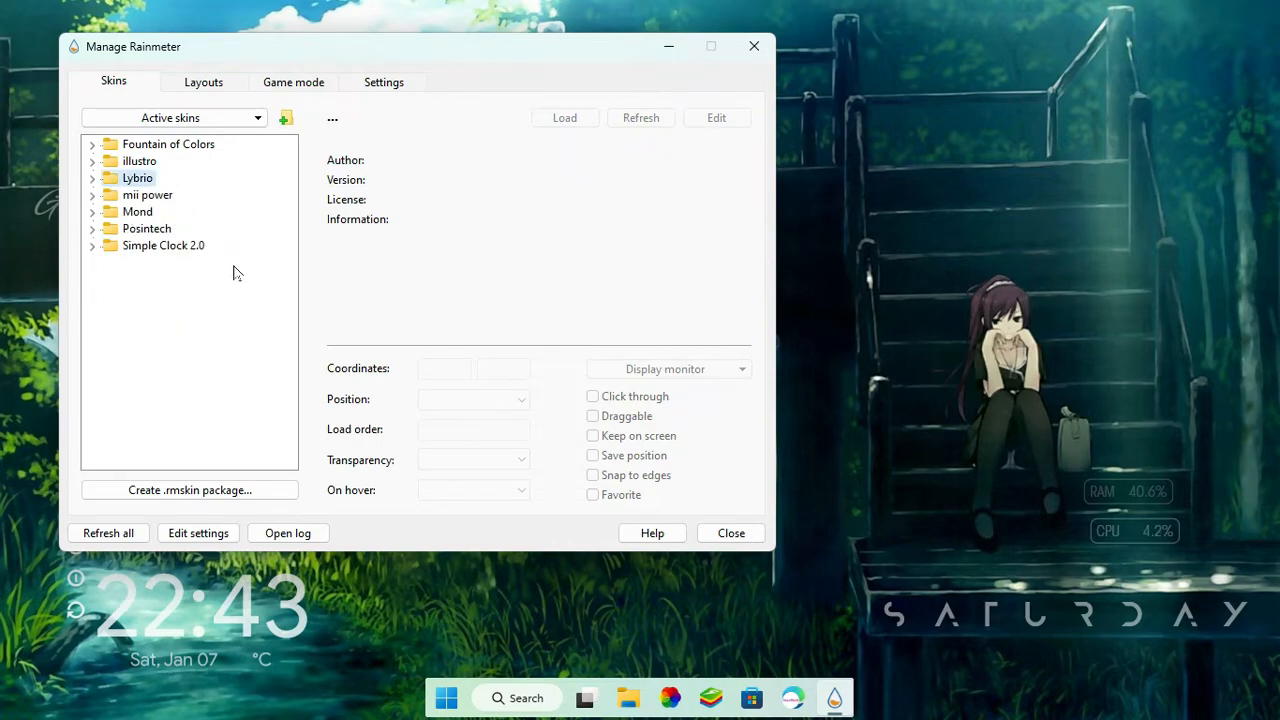
left_click(728, 533)
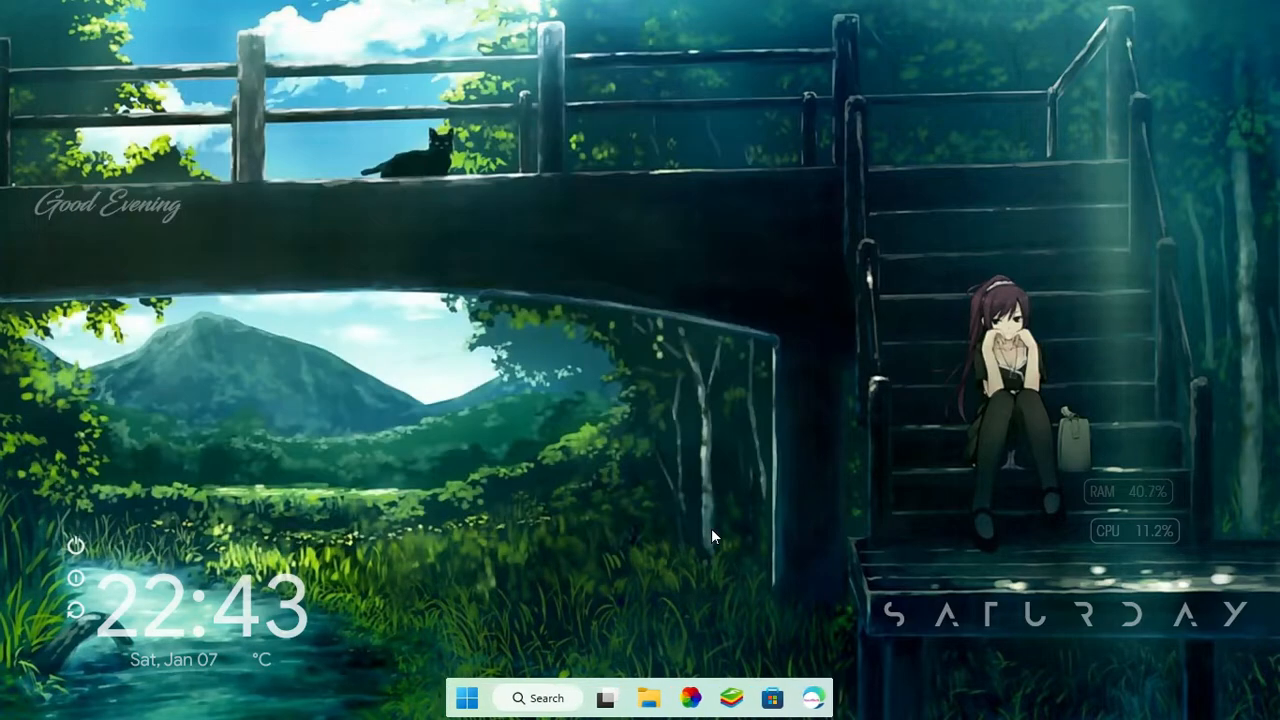
Switch to File Explorer and open the Optional folder inside the extracted Nature Theme By PosInTech folder in Downloads
left_click(650, 698)
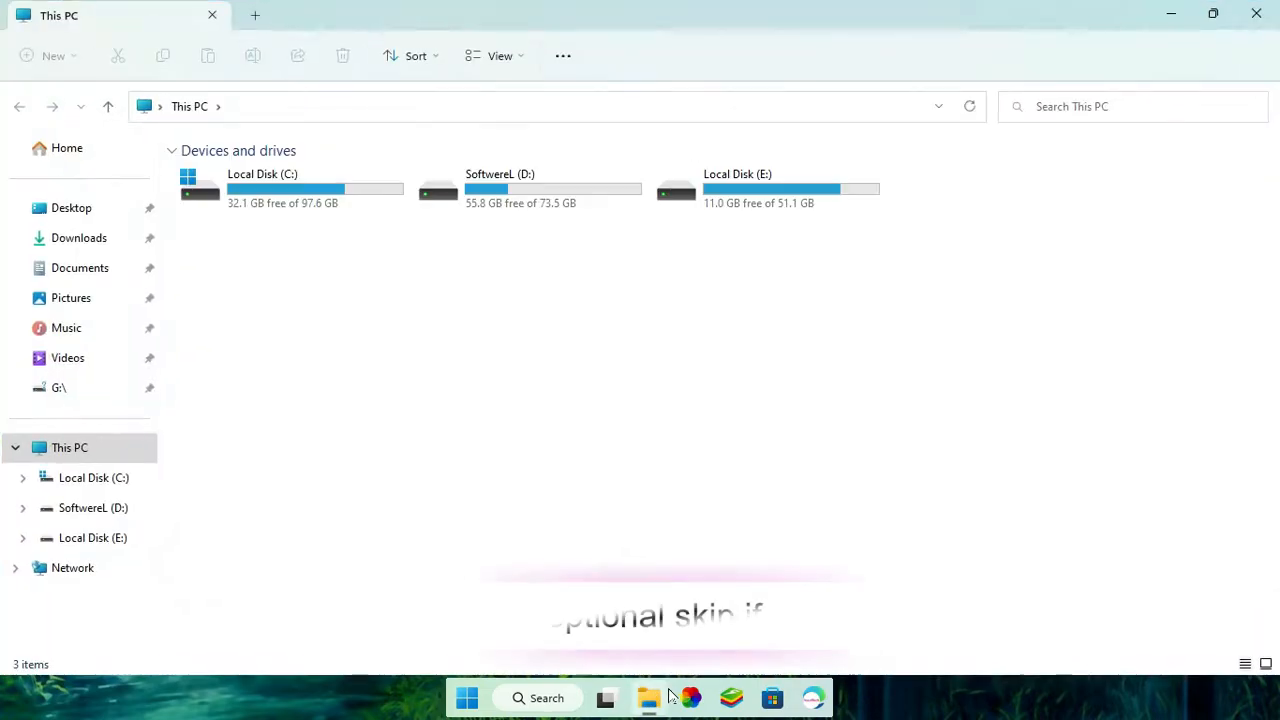
left_click(100, 242)
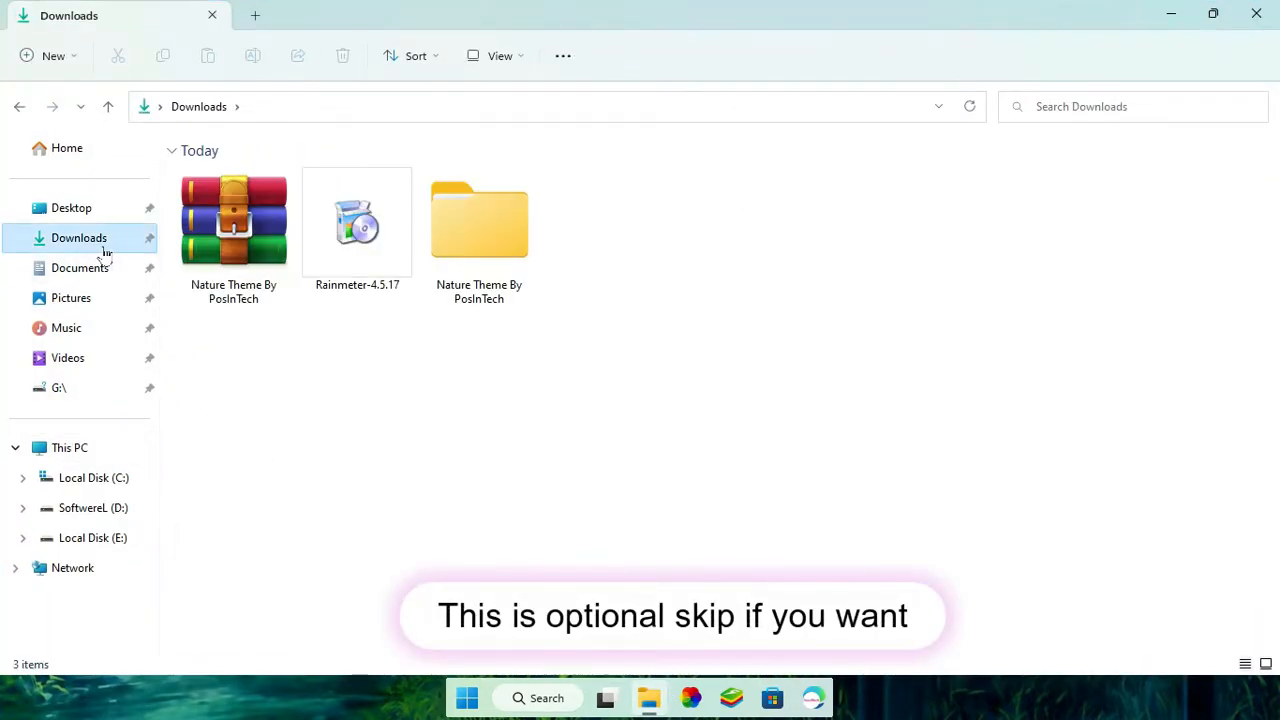
double_click(476, 270)
double_click(420, 198)
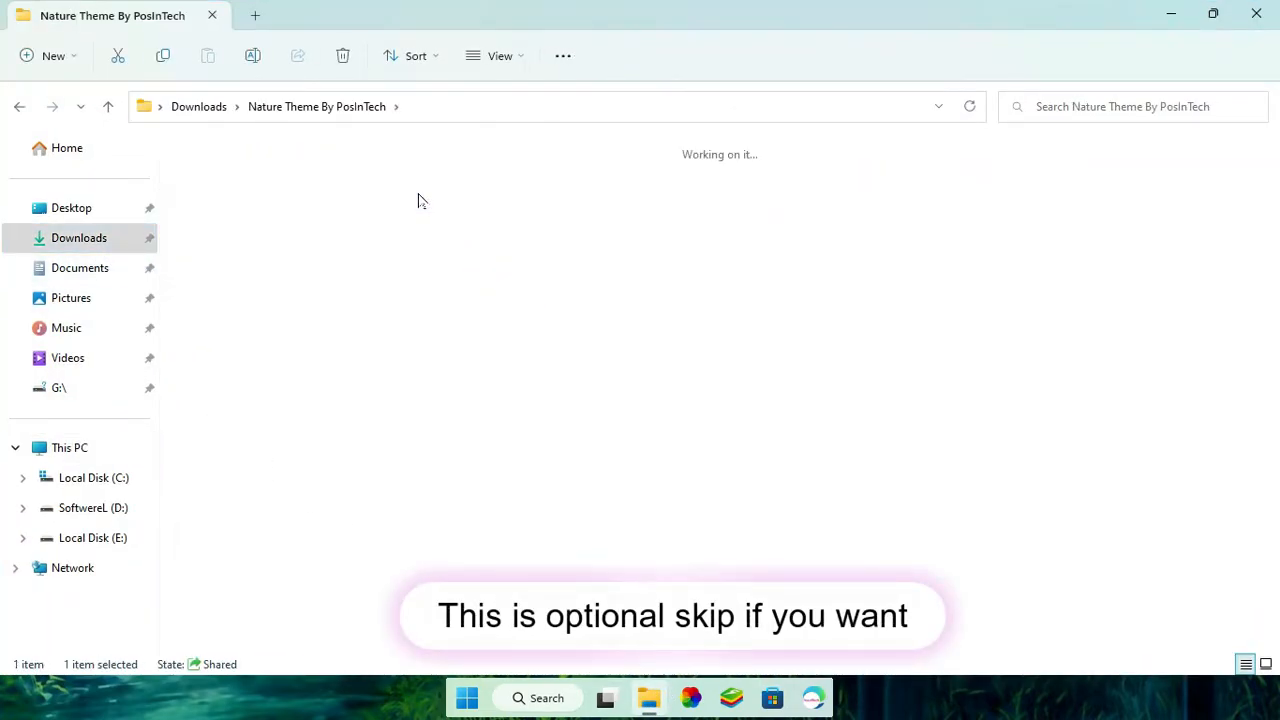
left_click(225, 228)
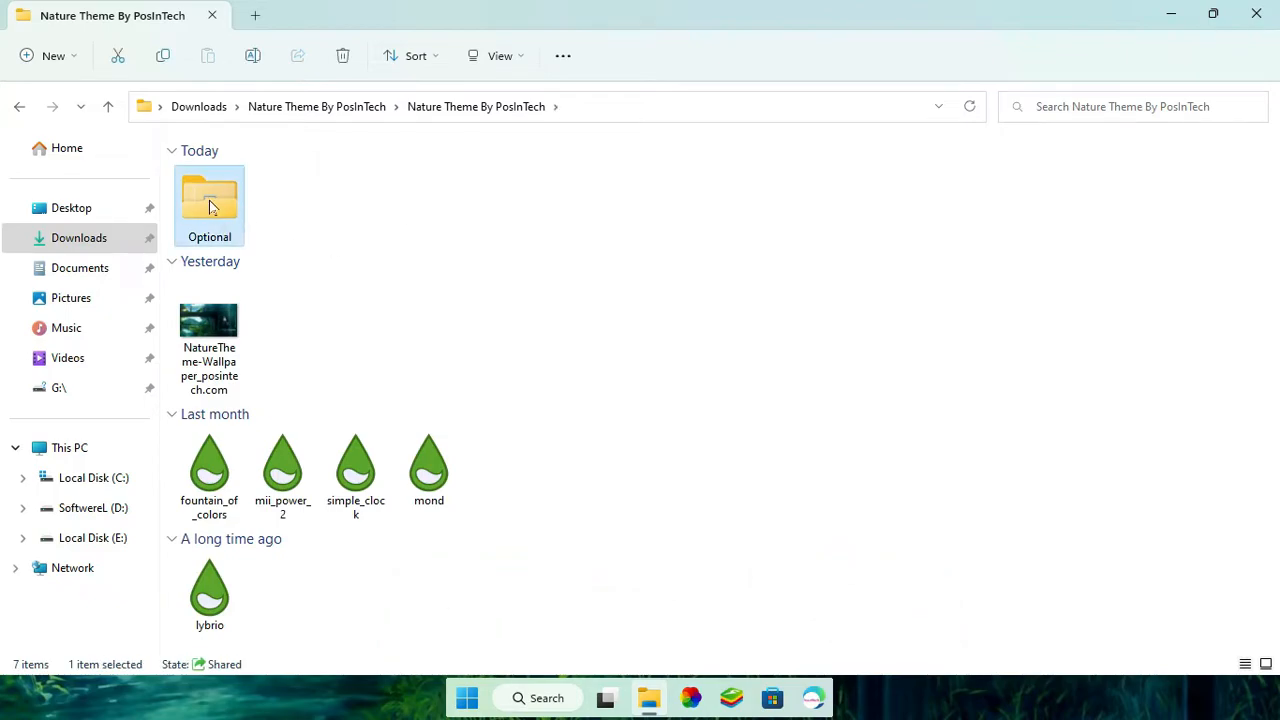
double_click(210, 206)
Run SmartTaskbar_Setup, install SmartTaskbar version 1.4.5, finish the setup and close the Optional folder's window
left_click(220, 205)
right_click(264, 207)
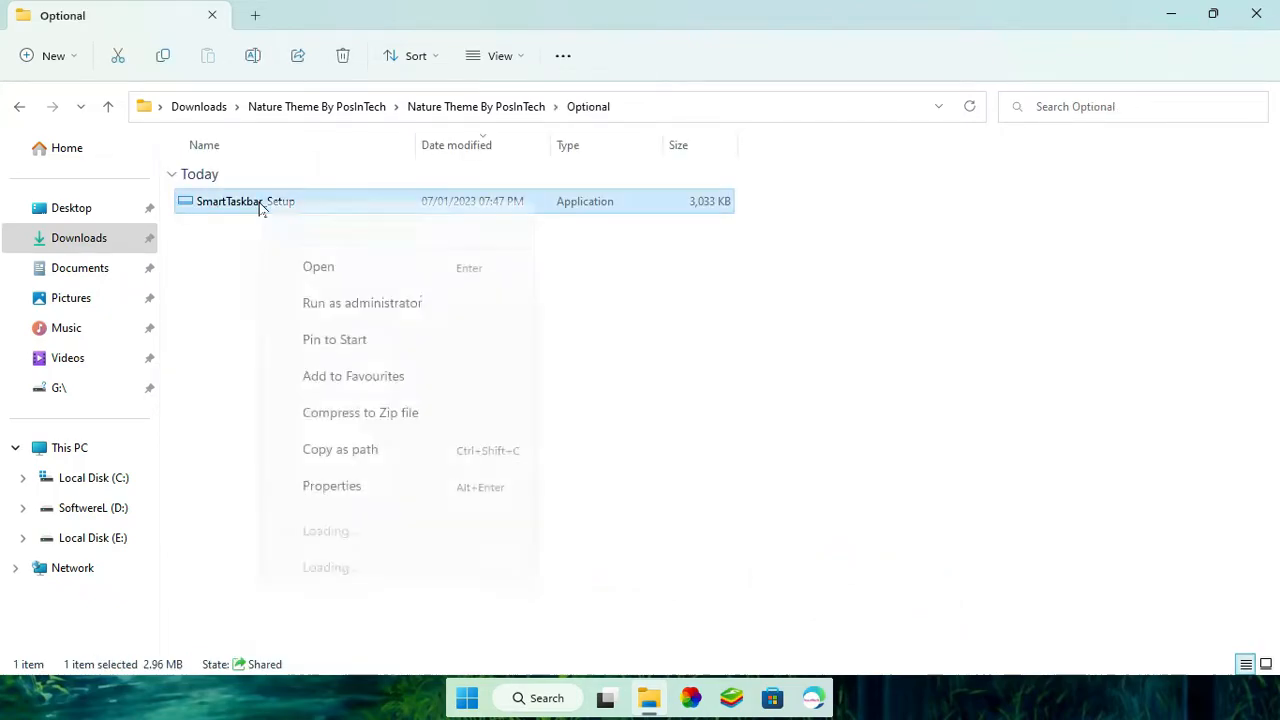
left_click(300, 266)
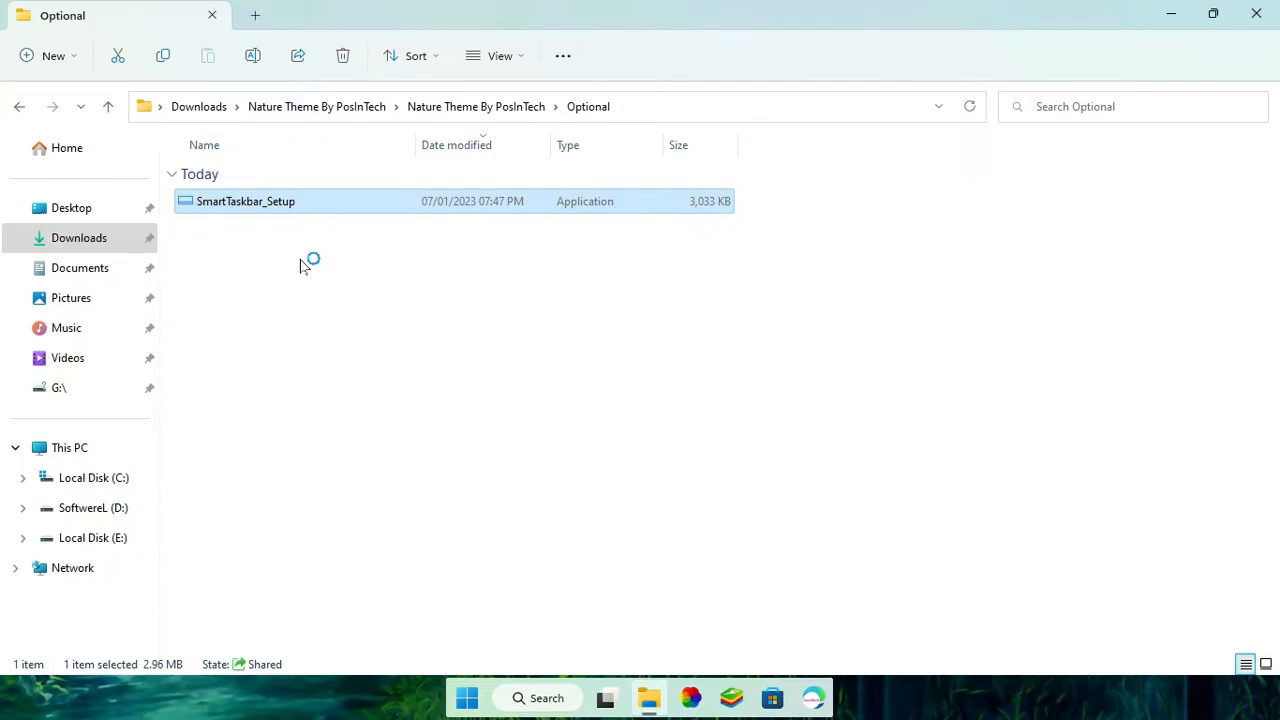
left_click(657, 392)
left_click(762, 505)
left_click(762, 505)
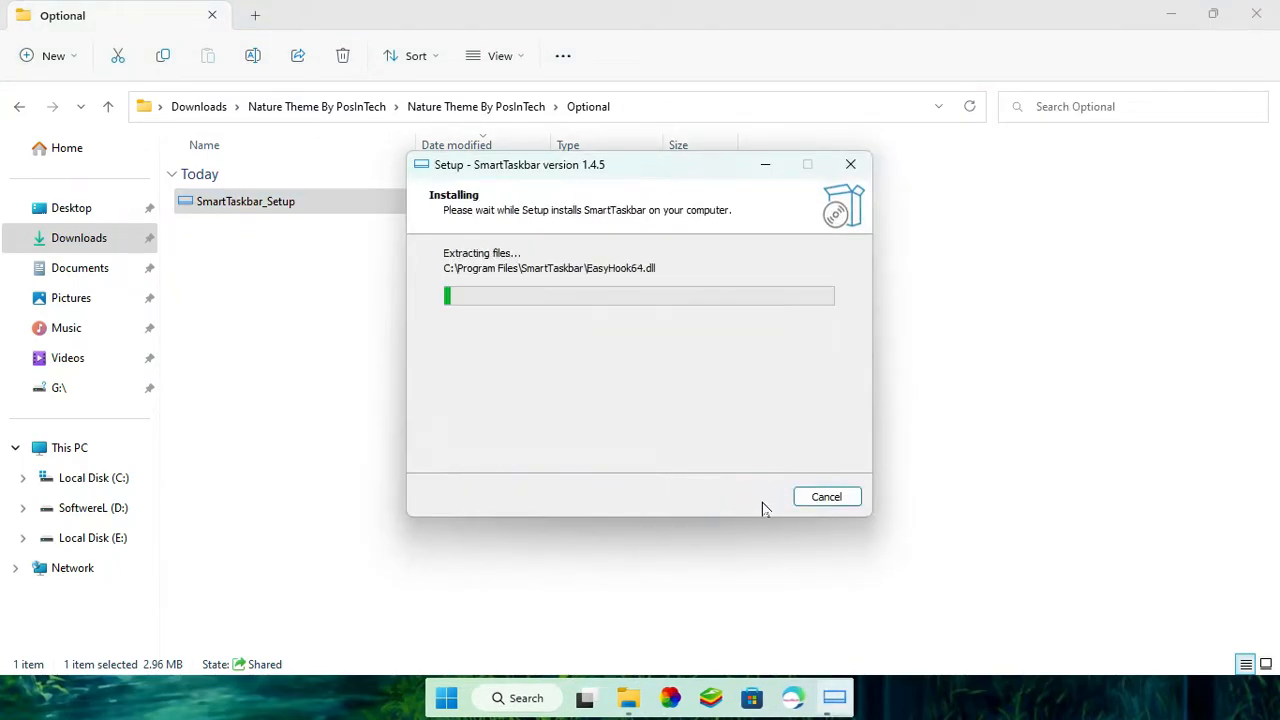
left_click(762, 505)
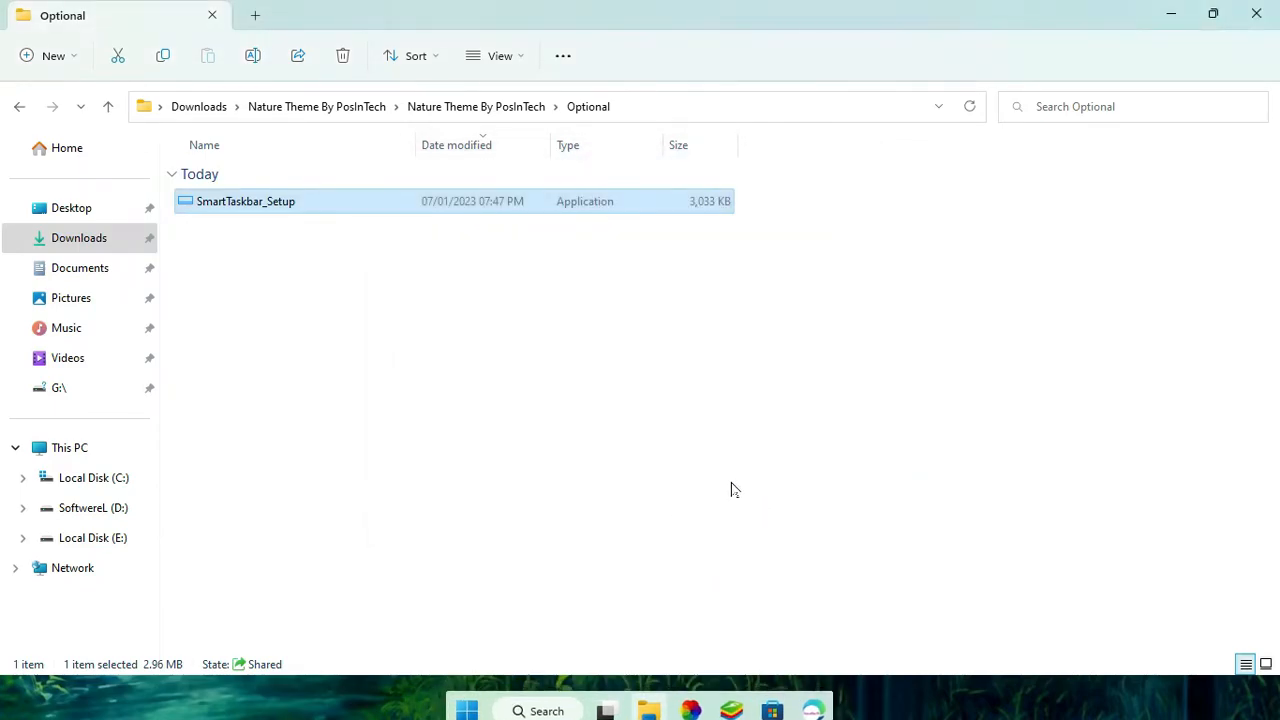
left_click(1256, 14)
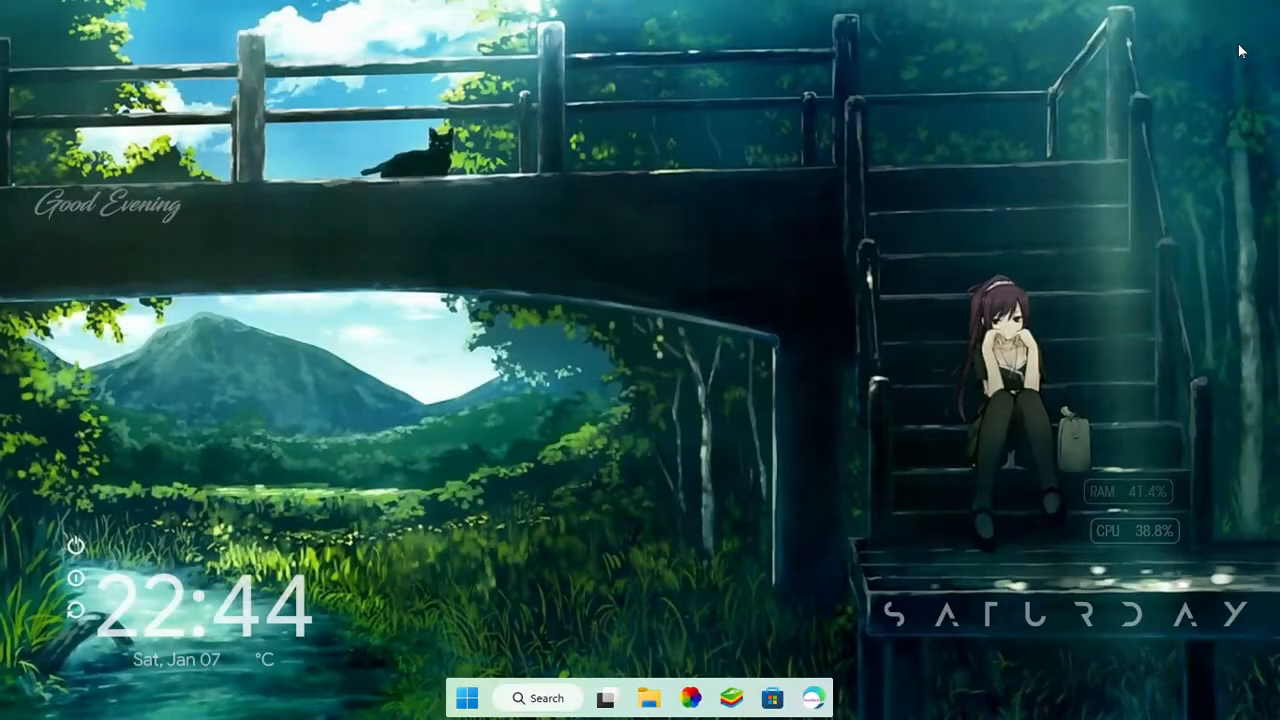
Switch to Microsoft Edge with a new tab to play a song
left_click(816, 700)
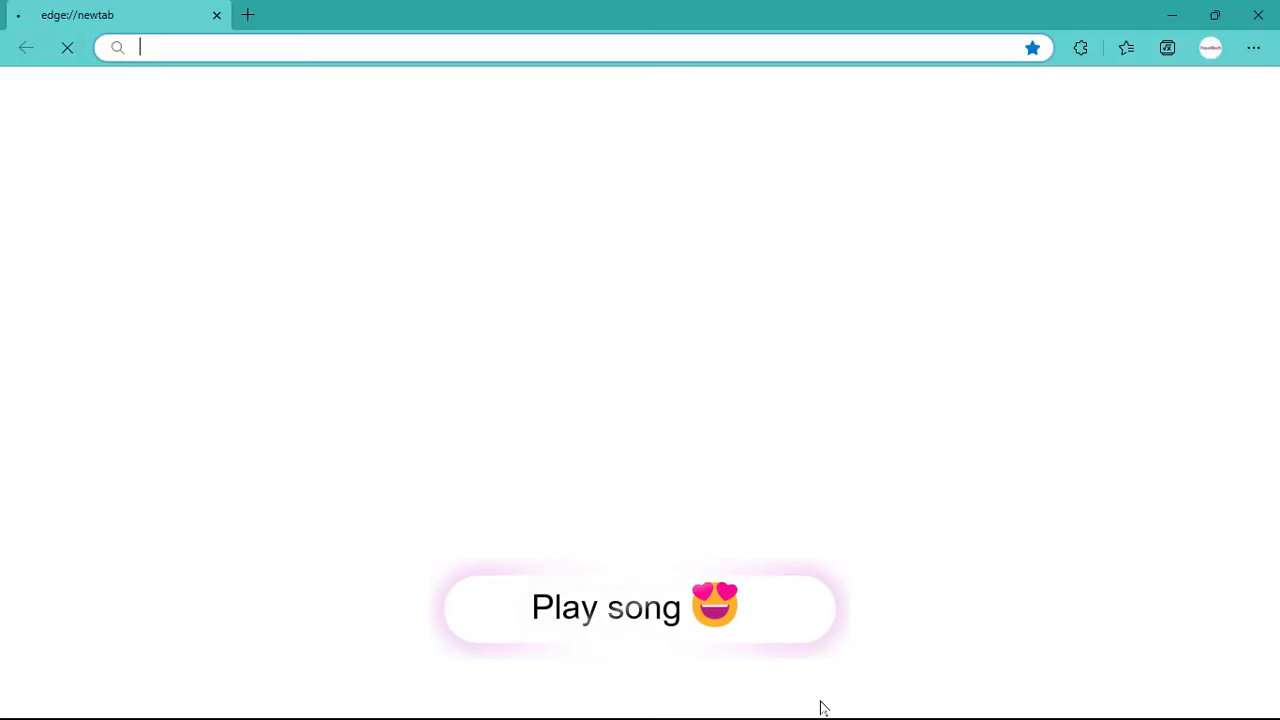